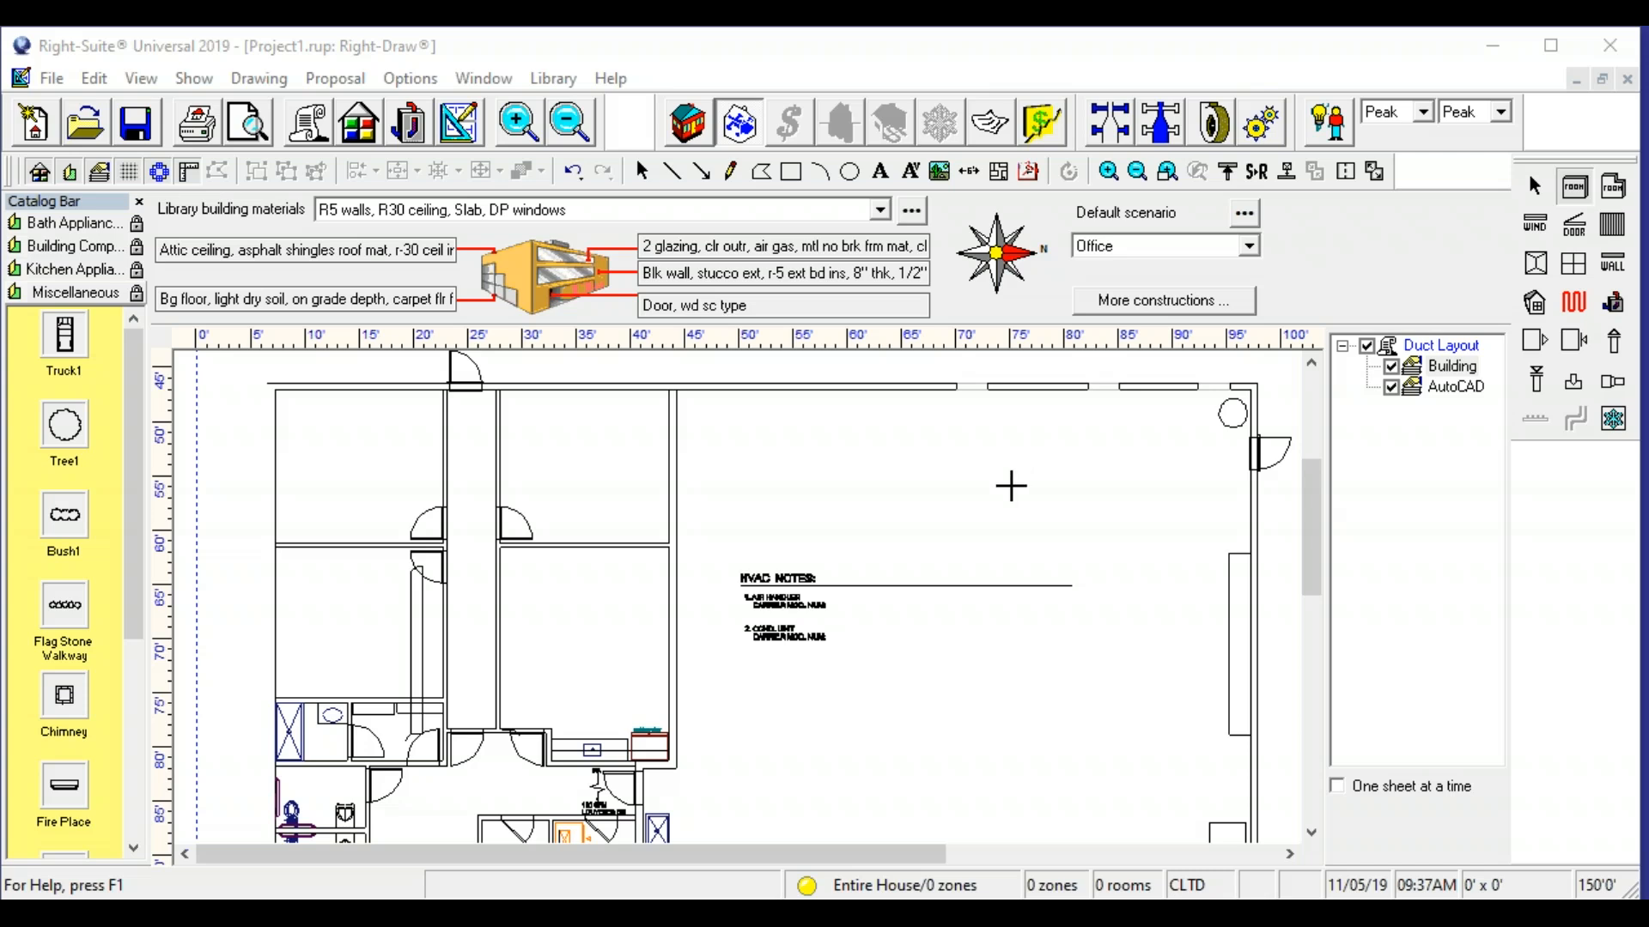
- Detach the HVAC shapes palette and place it beside the floor plan
mouse_move(291, 729)
mouse_down()
mouse_move(500, 644)
mouse_move(570, 703)
mouse_move(413, 709)
mouse_up()
mouse_move(309, 416)
mouse_down()
mouse_move(336, 542)
mouse_move(422, 513)
mouse_up()
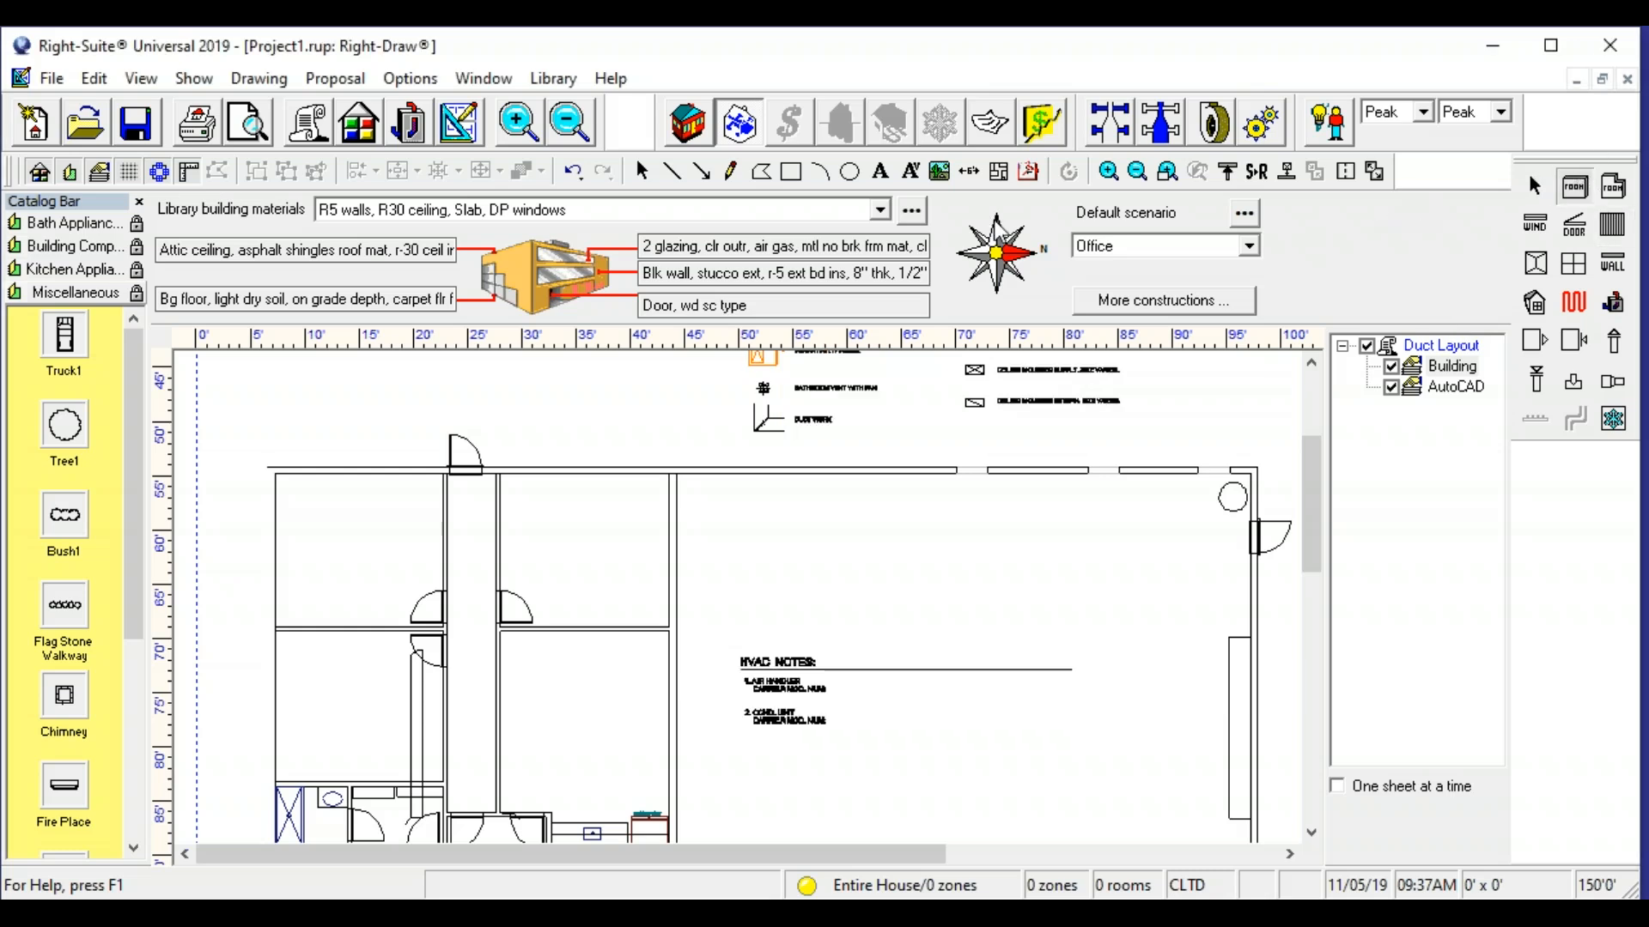
drag(150, 290, 147, 268)
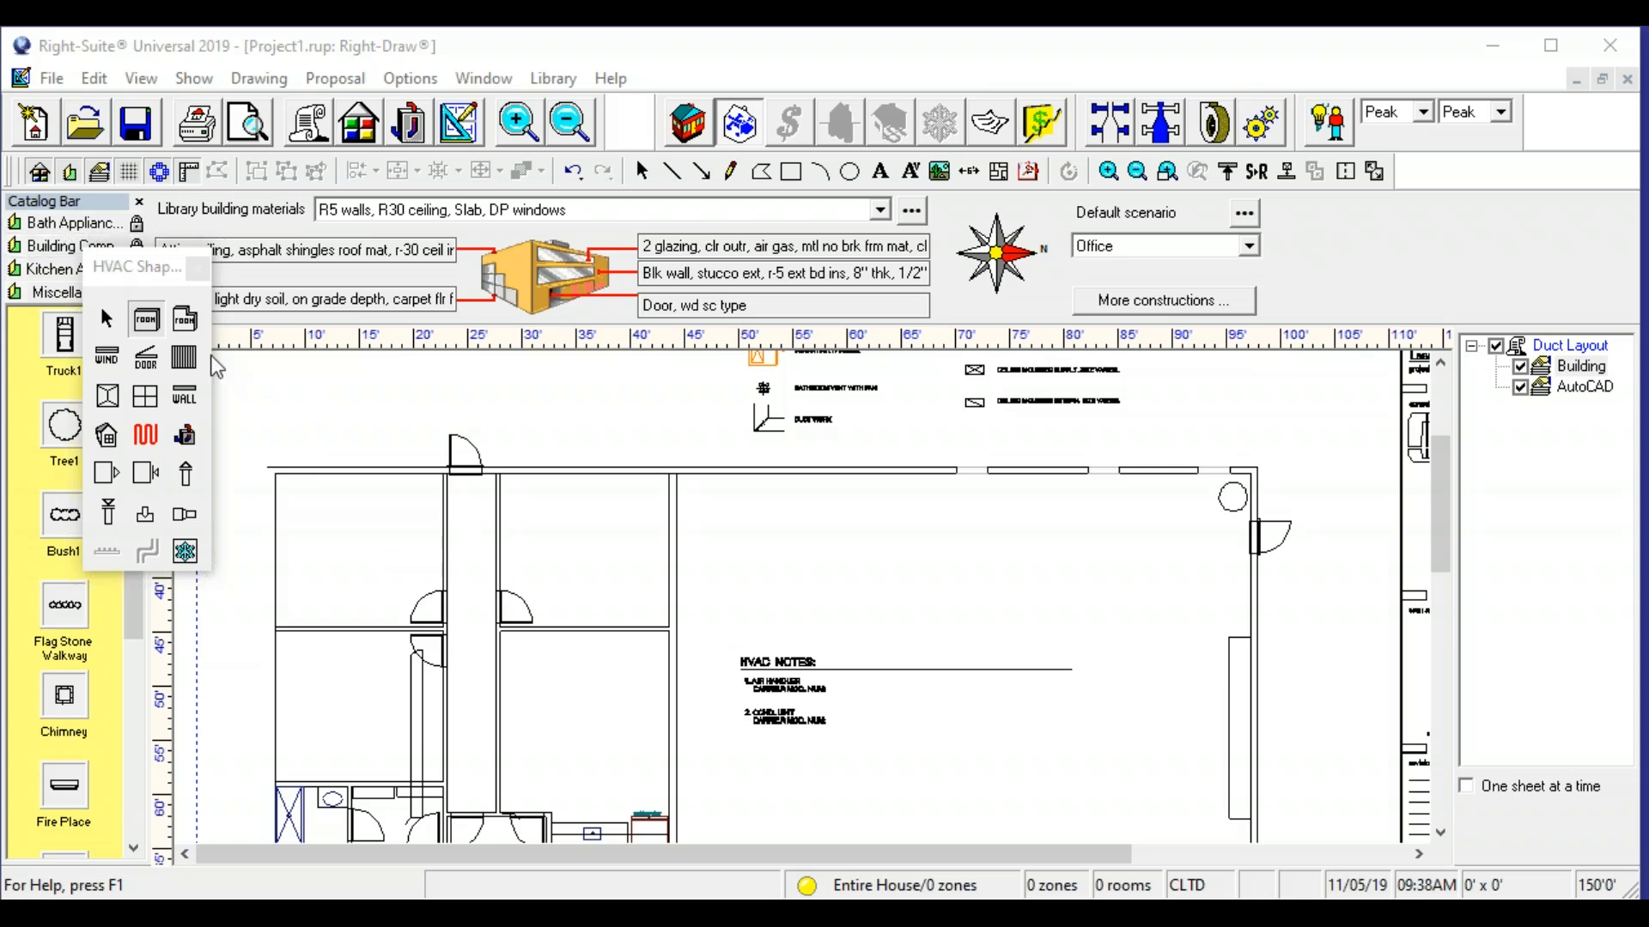
- Draw a room about 16 ft wide over the upper-right office of the office block and align its right edge with the wall
click(144, 321)
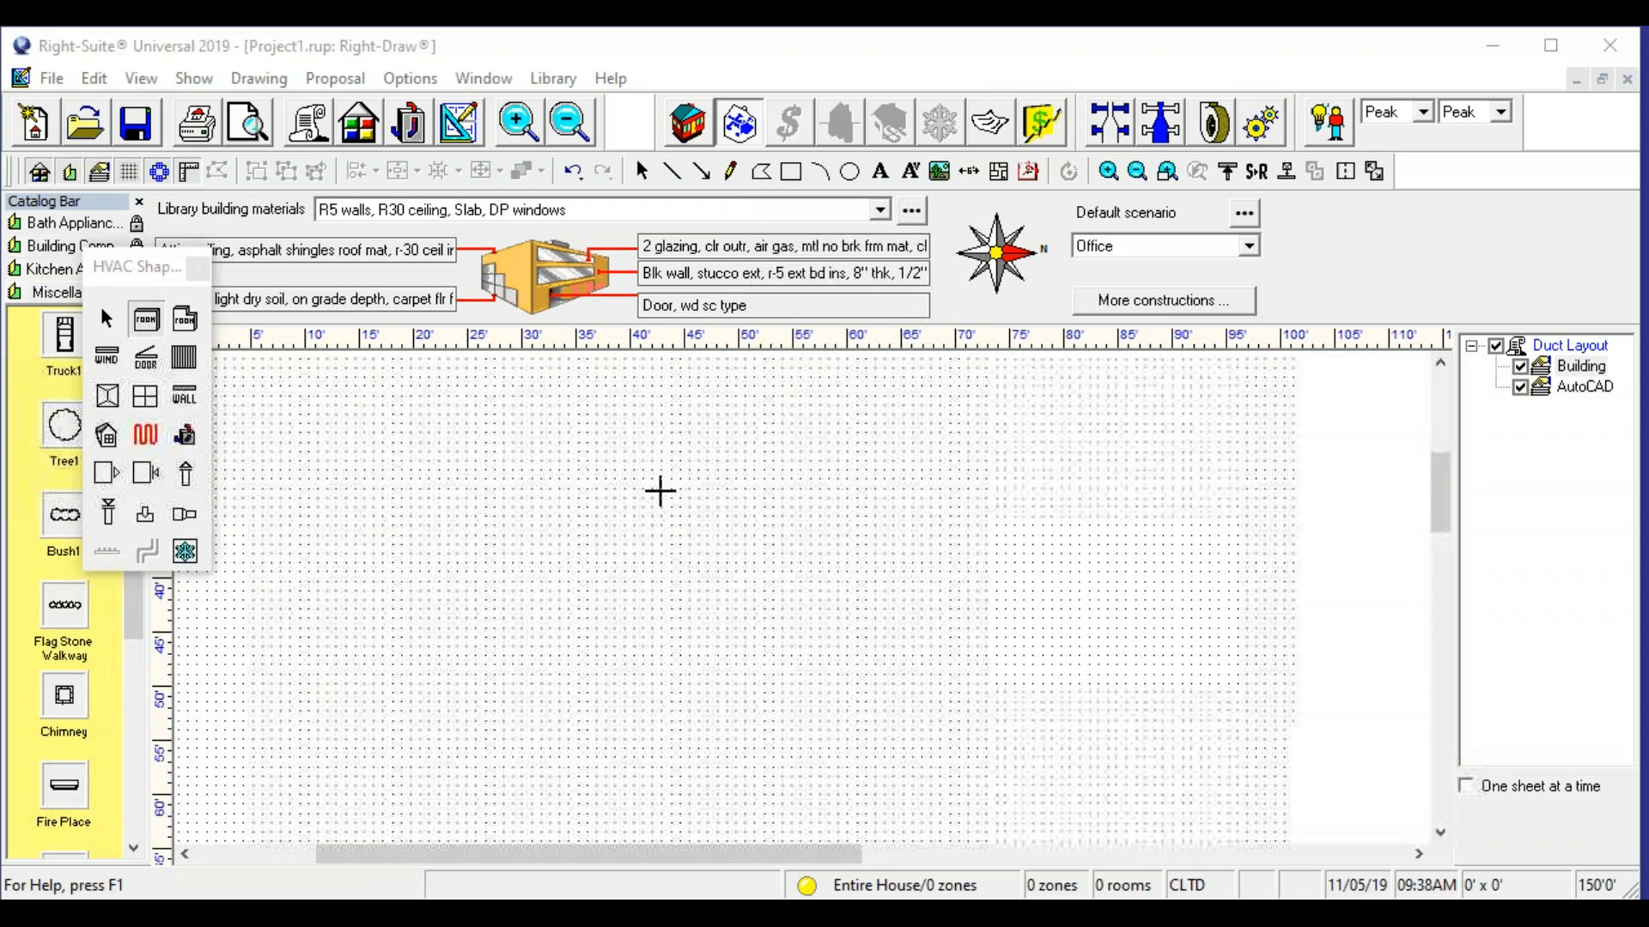
drag(755, 449, 455, 734)
drag(765, 591, 757, 591)
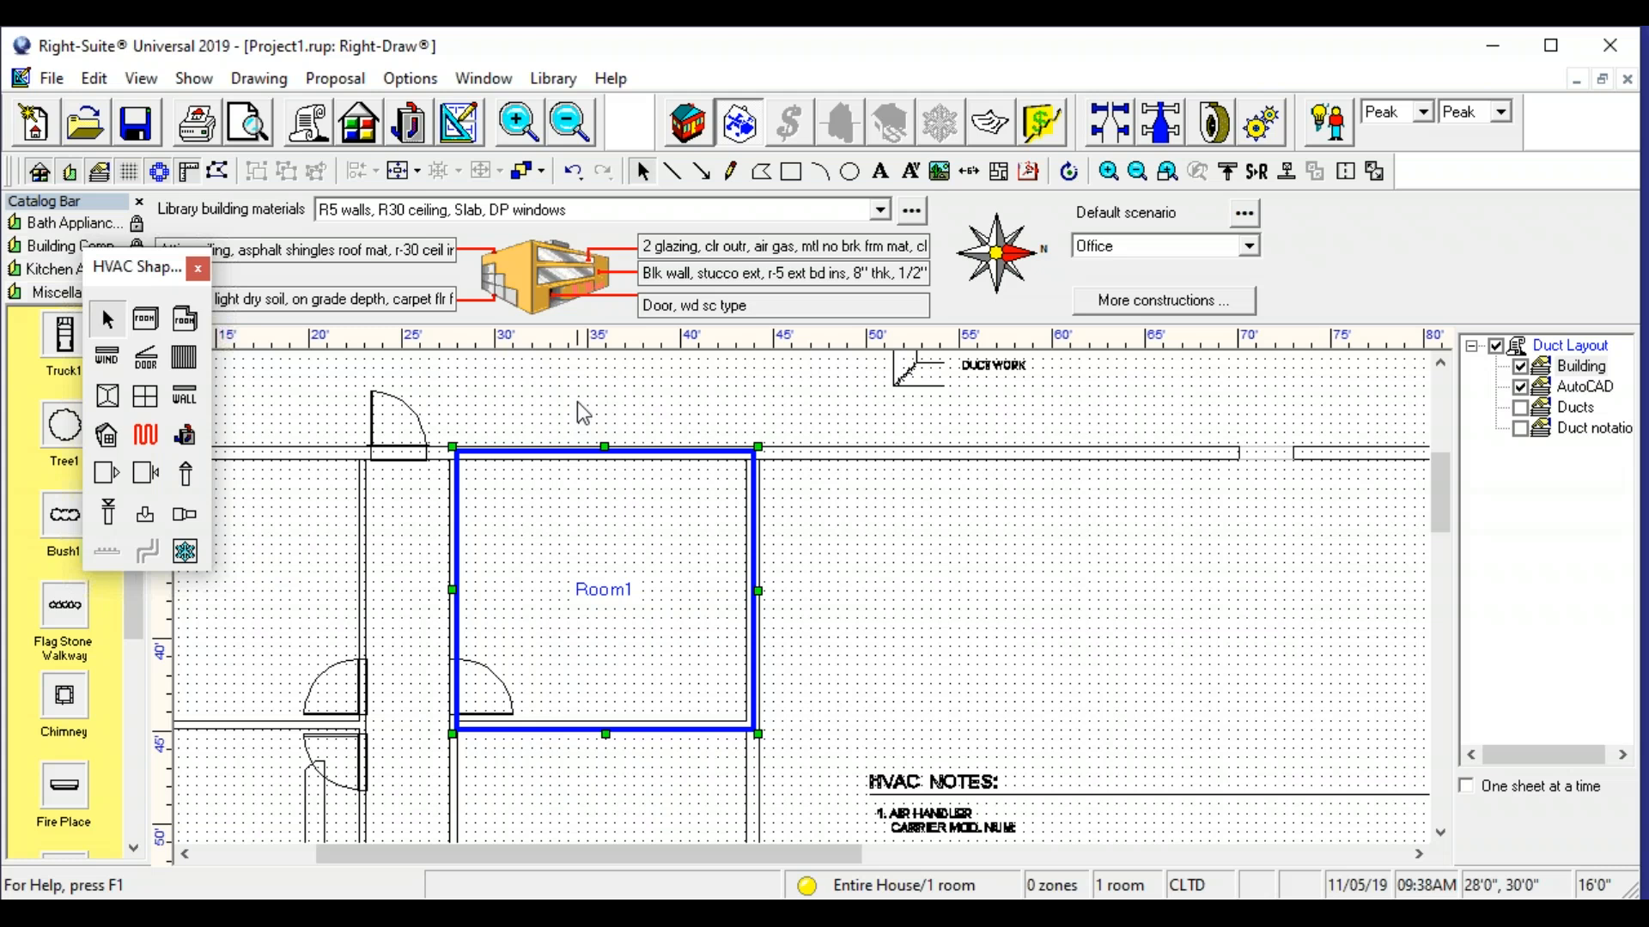
- Draw a room over the upper-left office across the corridor and adjust its left edge for a 16 ft width
drag(618, 530, 895, 488)
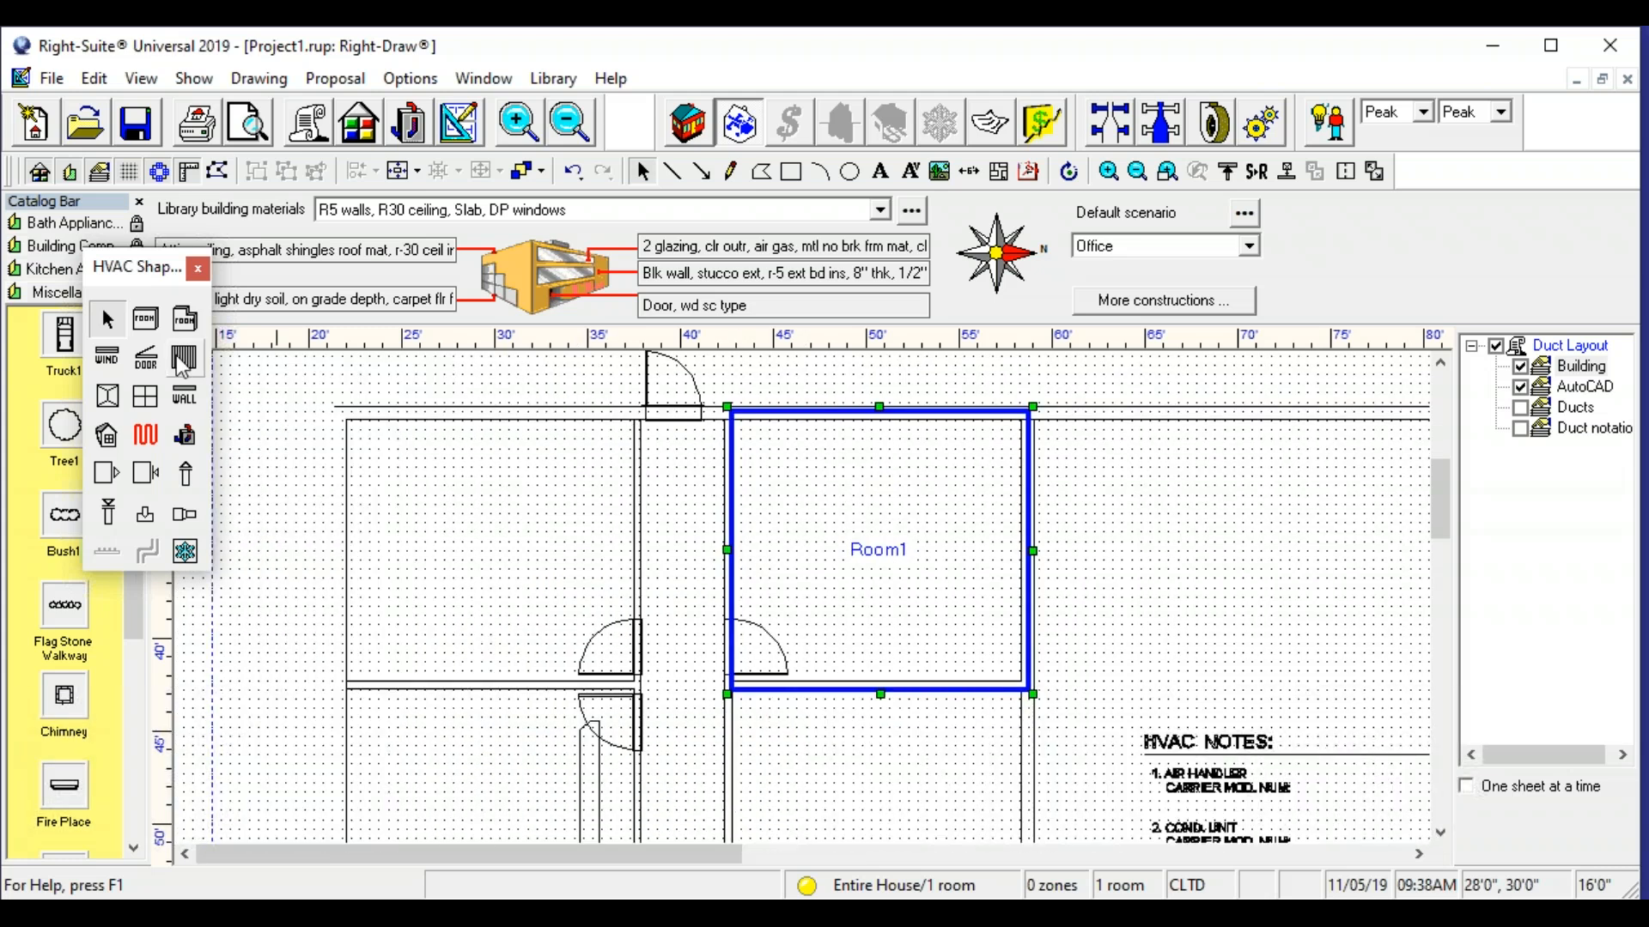
click(146, 320)
drag(333, 411, 639, 694)
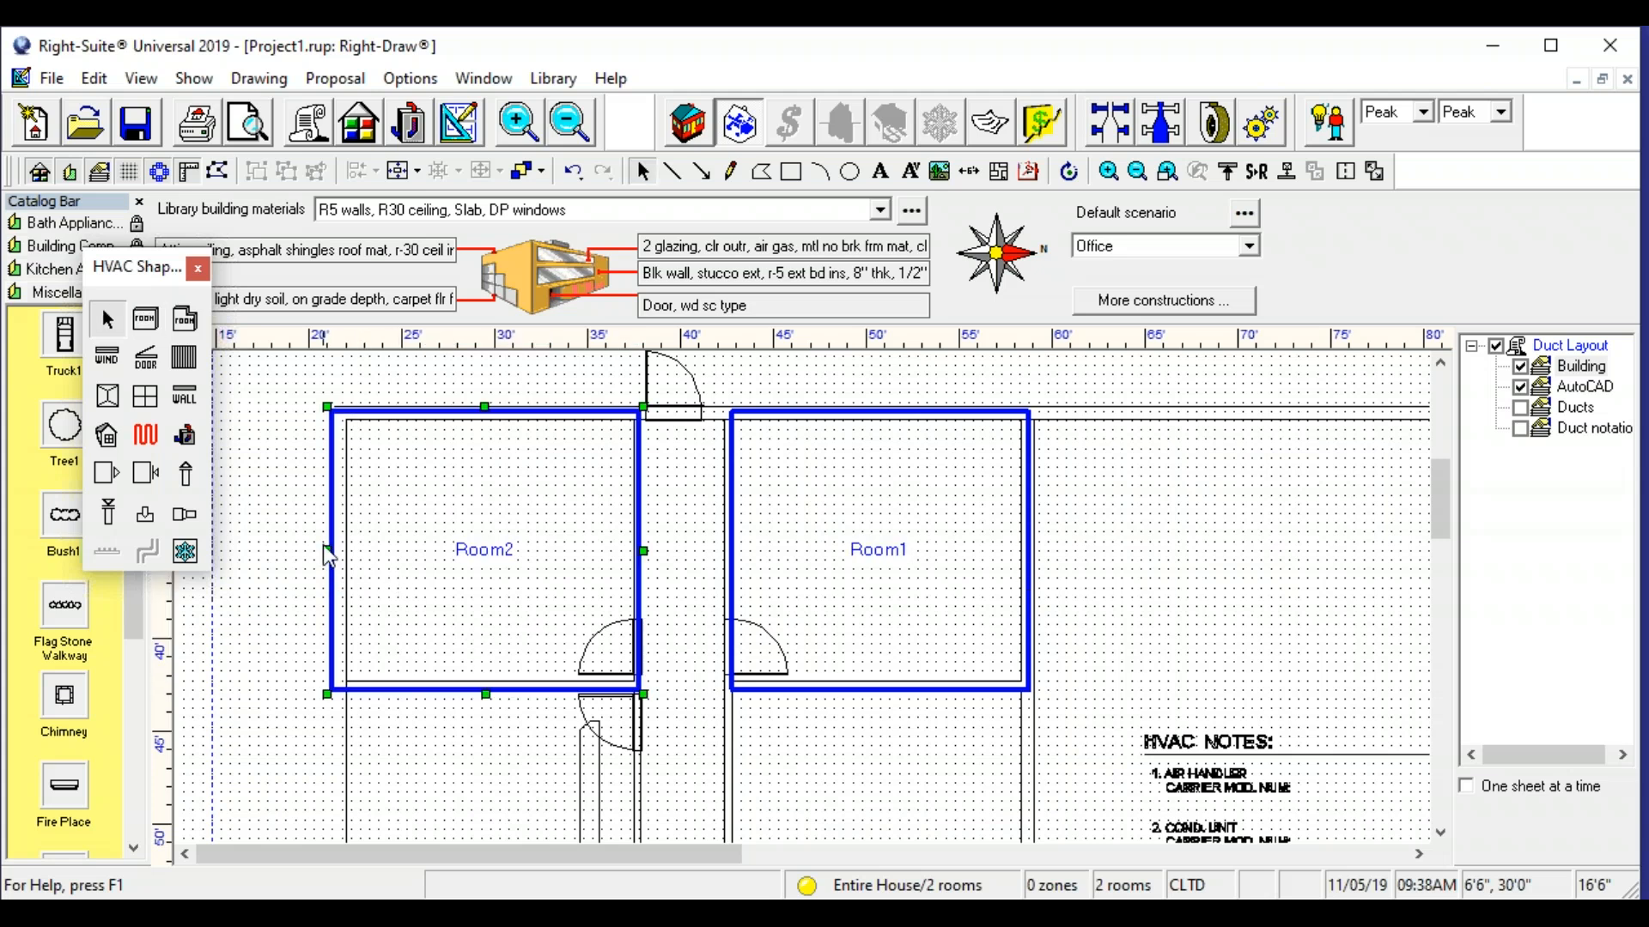
drag(327, 549, 338, 552)
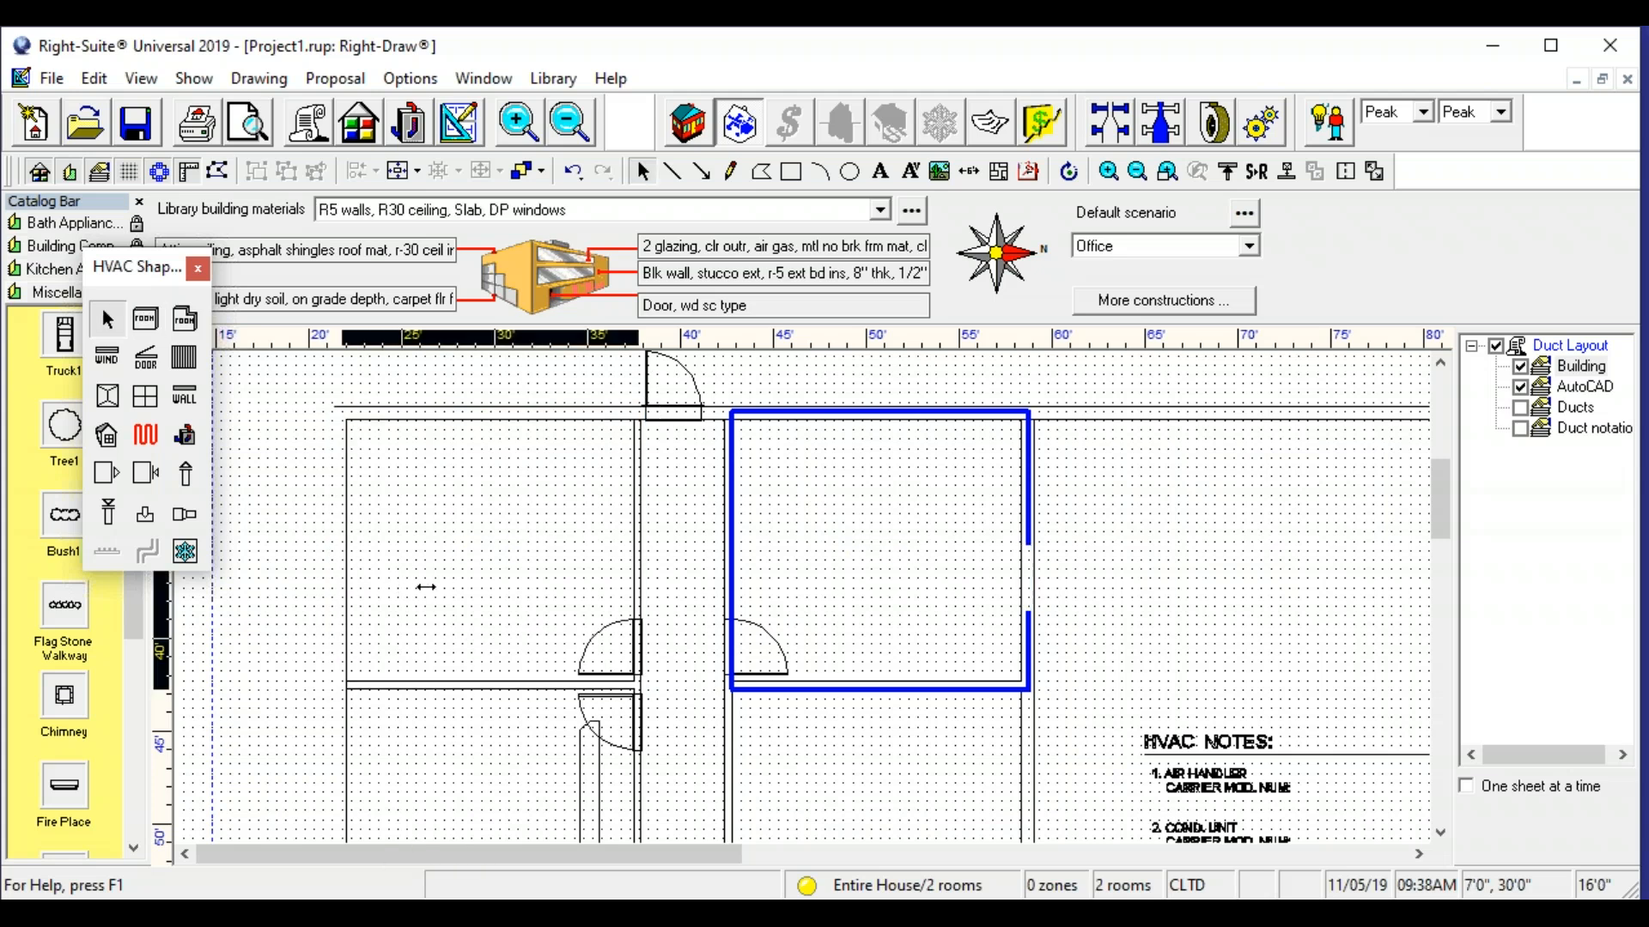
- Draw two rooms about 16 ft wide directly below the first pair, one on each side of the corridor
mouse_move(628, 665)
mouse_down()
mouse_move(625, 611)
mouse_move(511, 478)
mouse_up()
drag(575, 693, 627, 492)
drag(509, 386, 563, 612)
click(146, 319)
drag(329, 530, 630, 792)
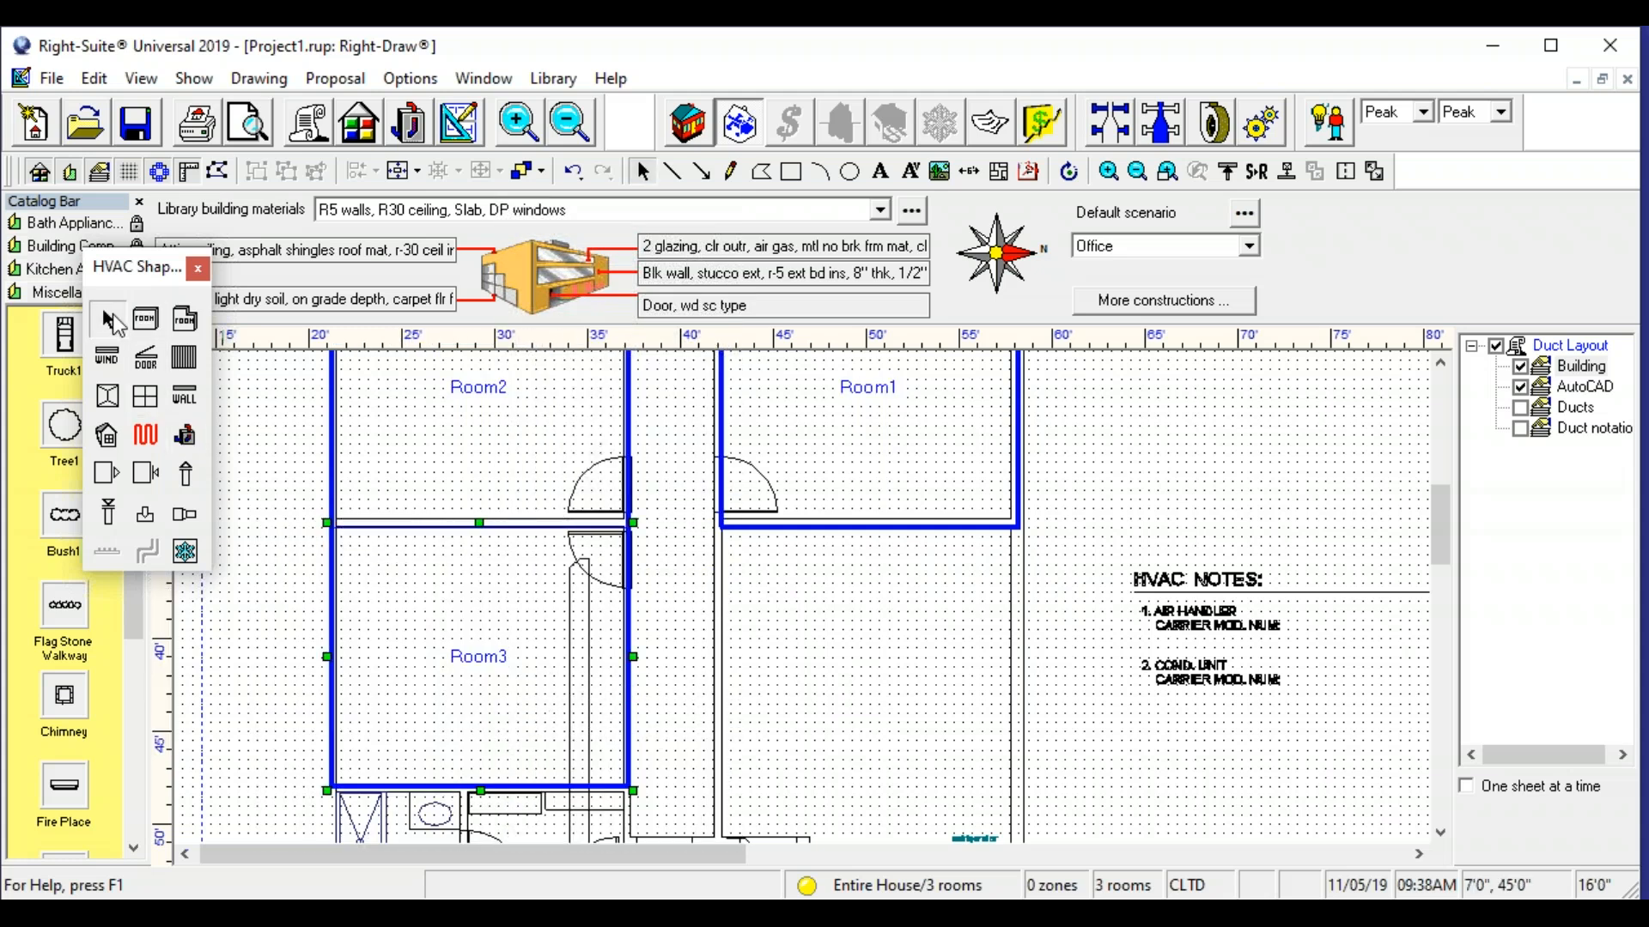
click(146, 319)
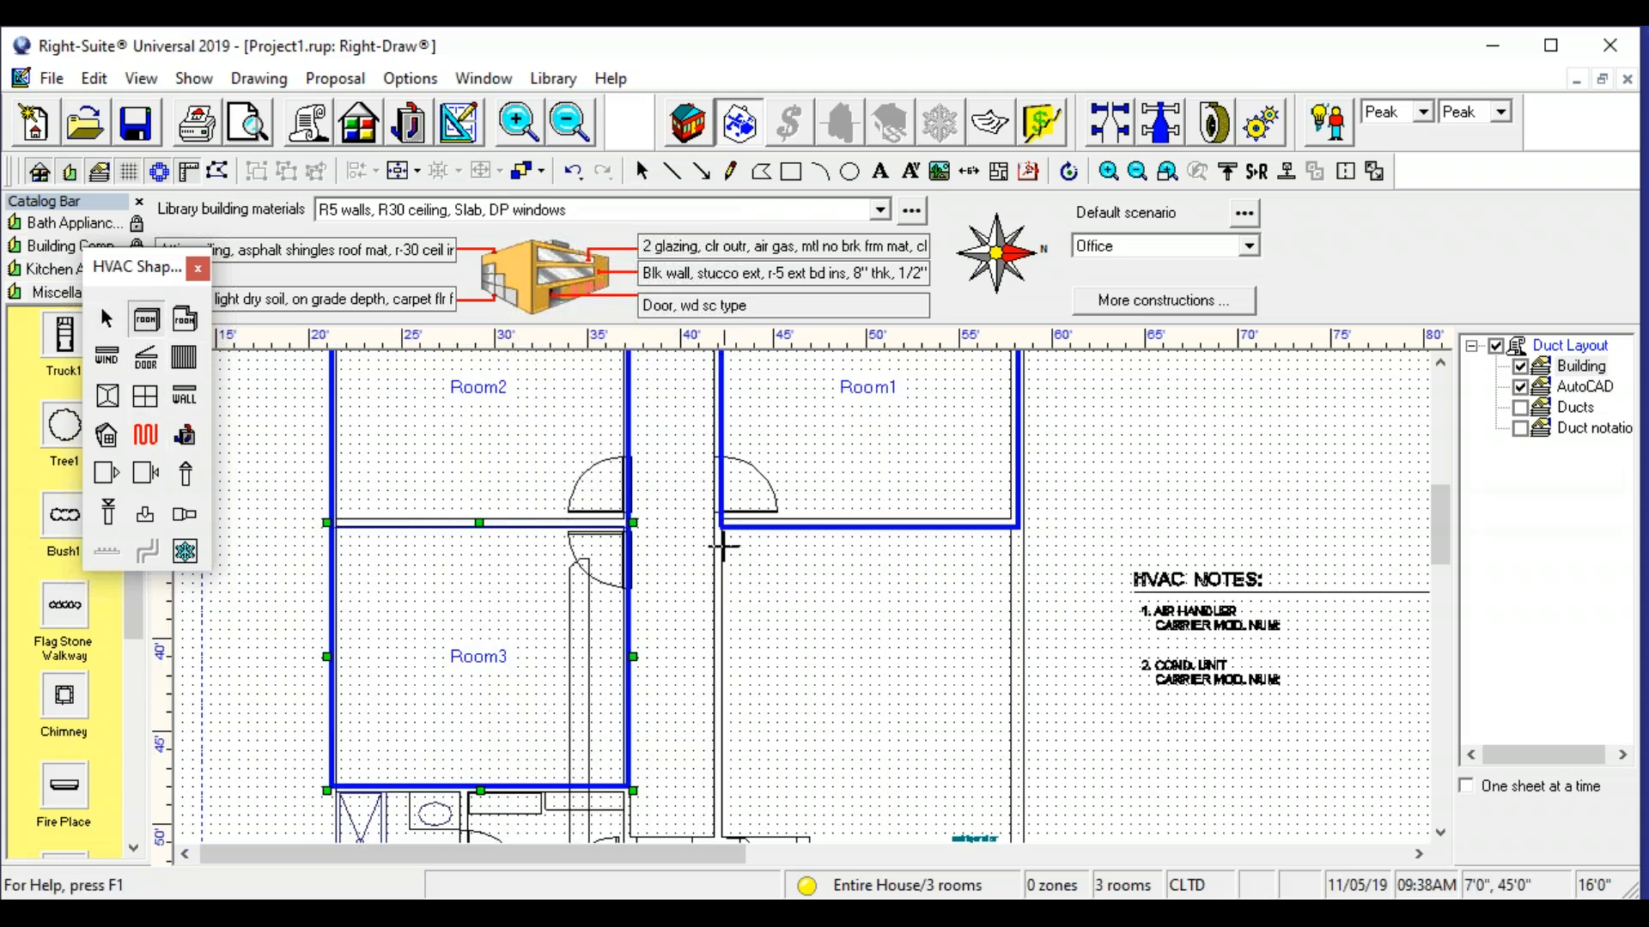
drag(722, 526, 1025, 807)
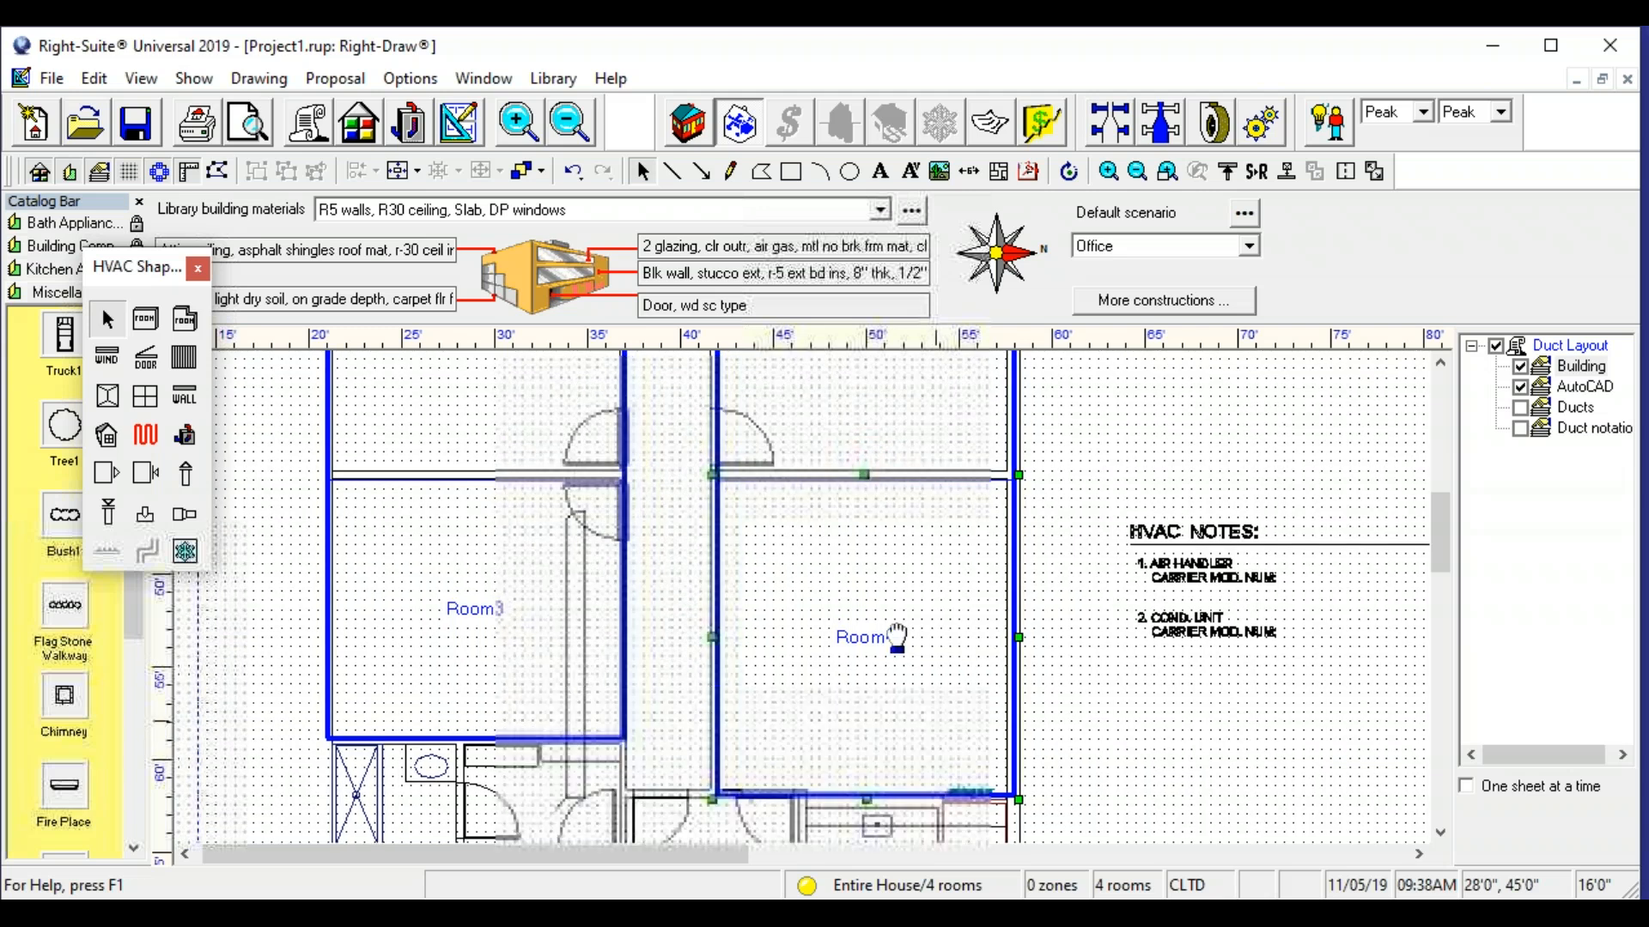
- Draw an 11 ft 6 in wide room over the sink and refrigerator counter recess and merge it with the office above
drag(896, 637, 797, 536)
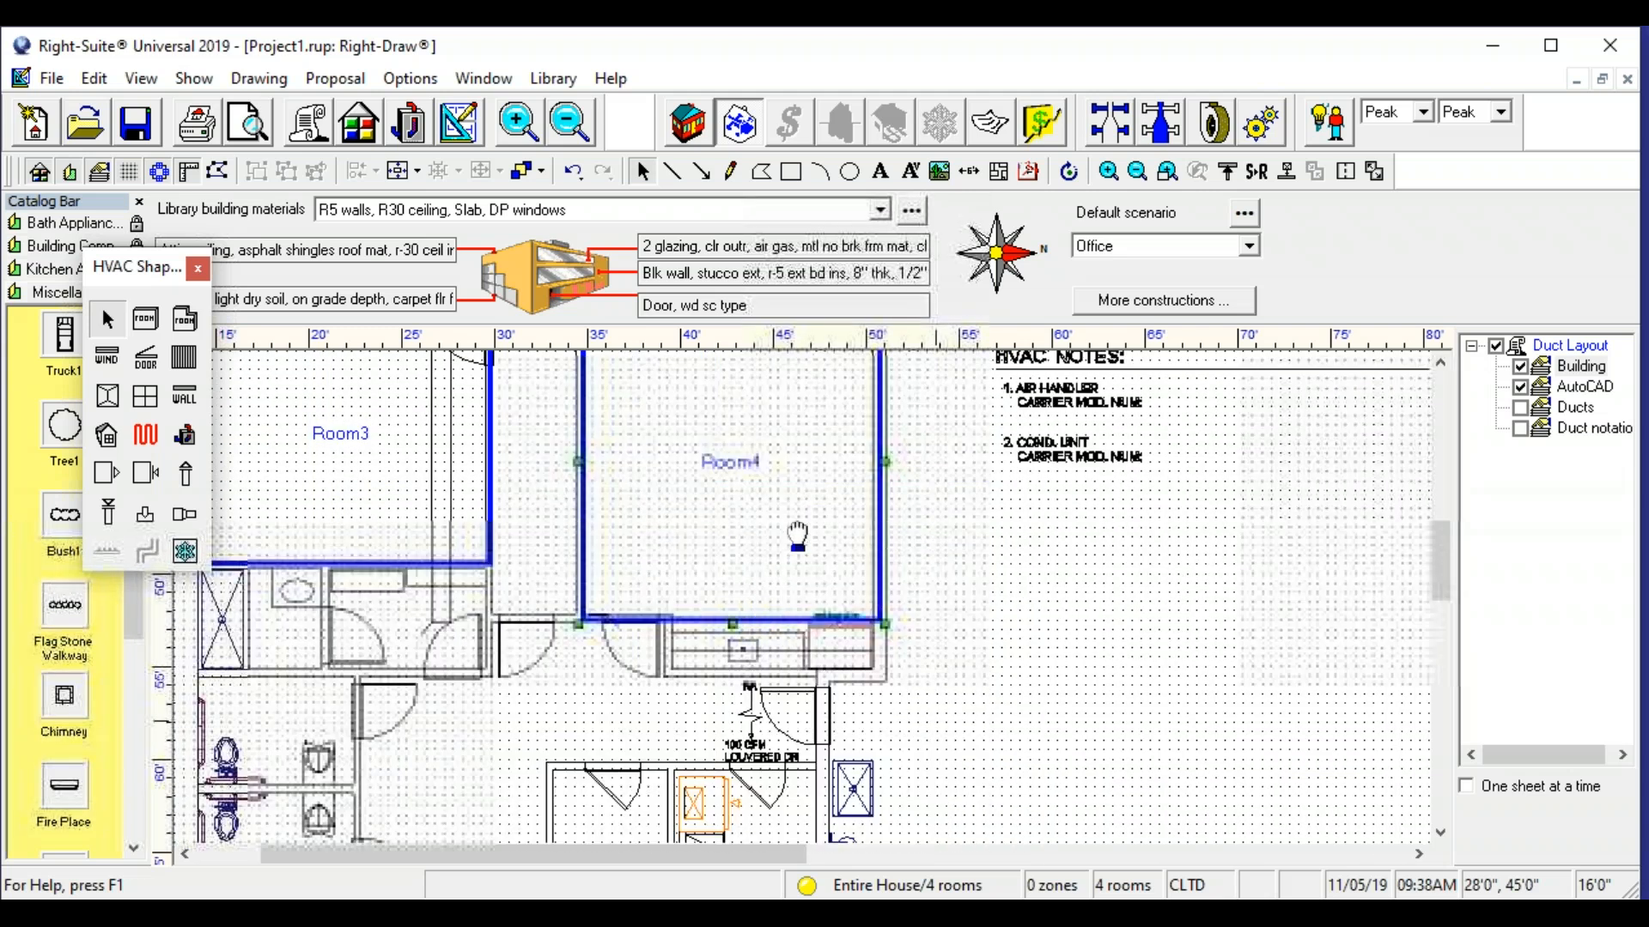
click(155, 321)
drag(669, 616, 884, 681)
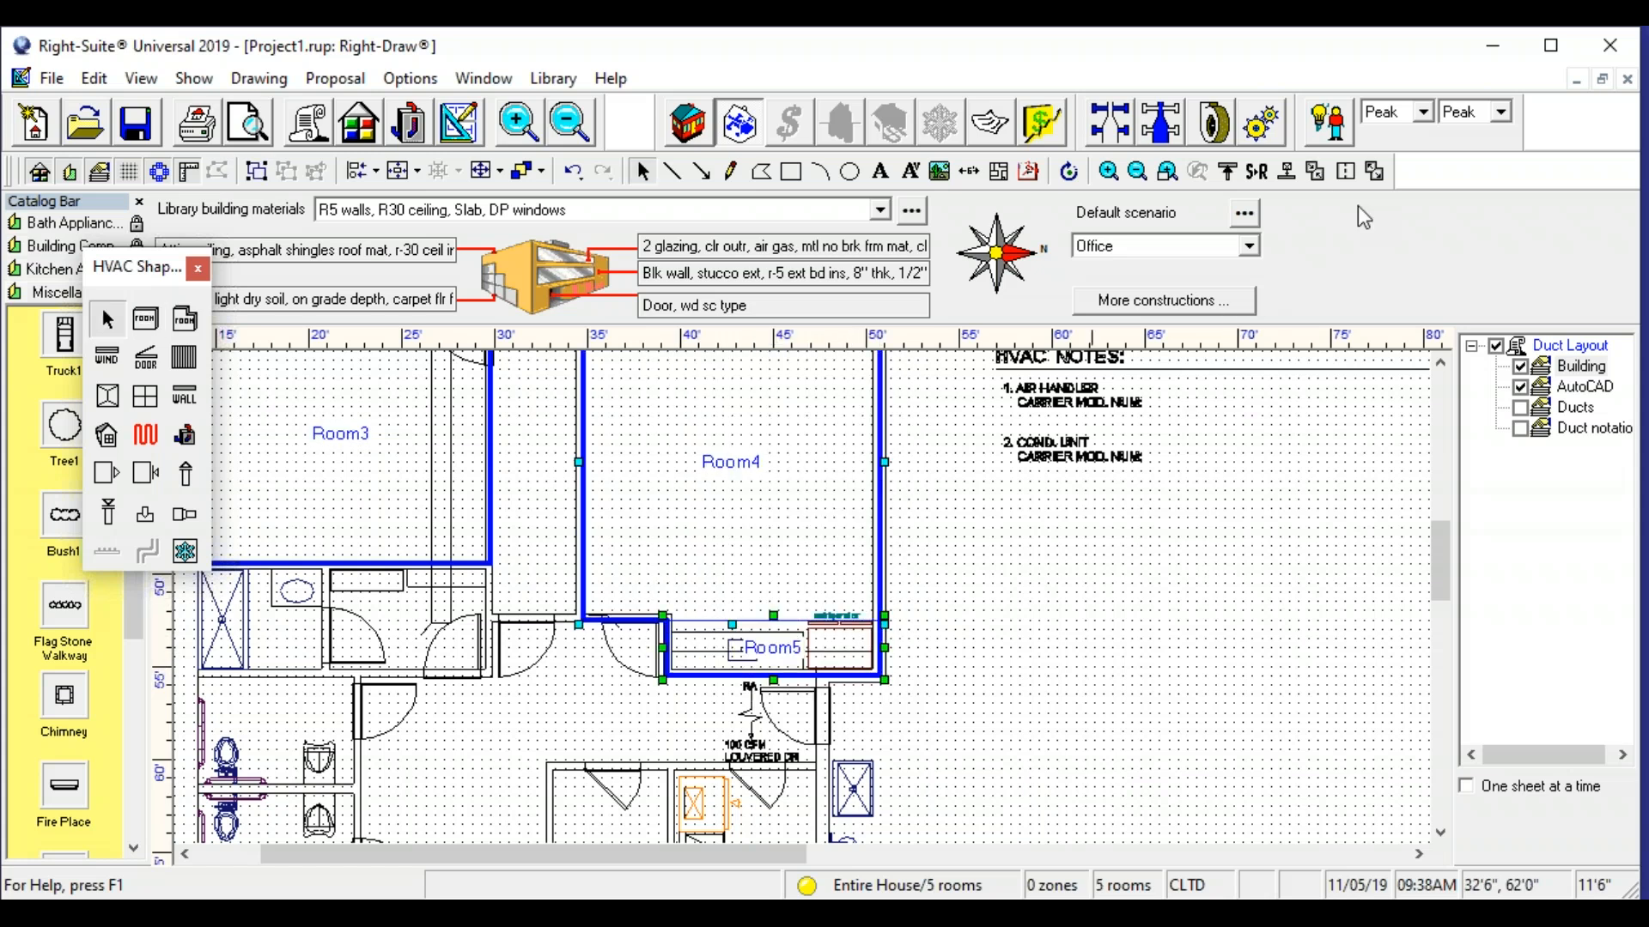
click(1311, 172)
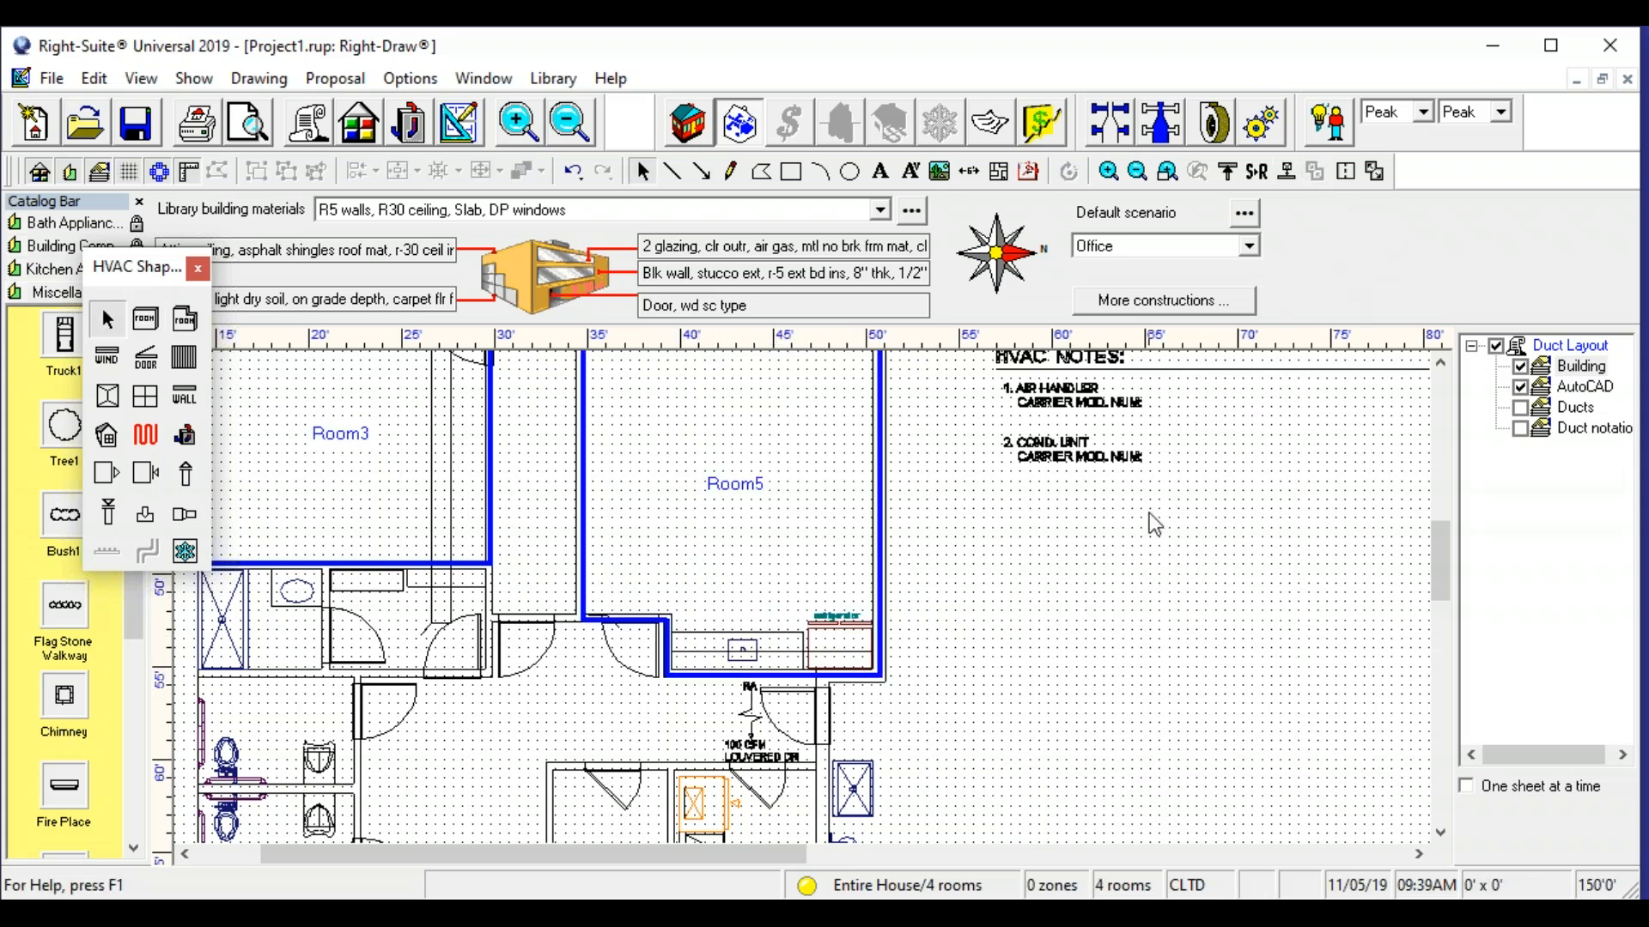
- Draw an 8 ft 6 in wide room over the equipment closet and a 6 ft 6 in wide room over the closet beside it
mouse_move(1068, 572)
mouse_down()
mouse_move(1173, 412)
mouse_move(1160, 405)
mouse_up()
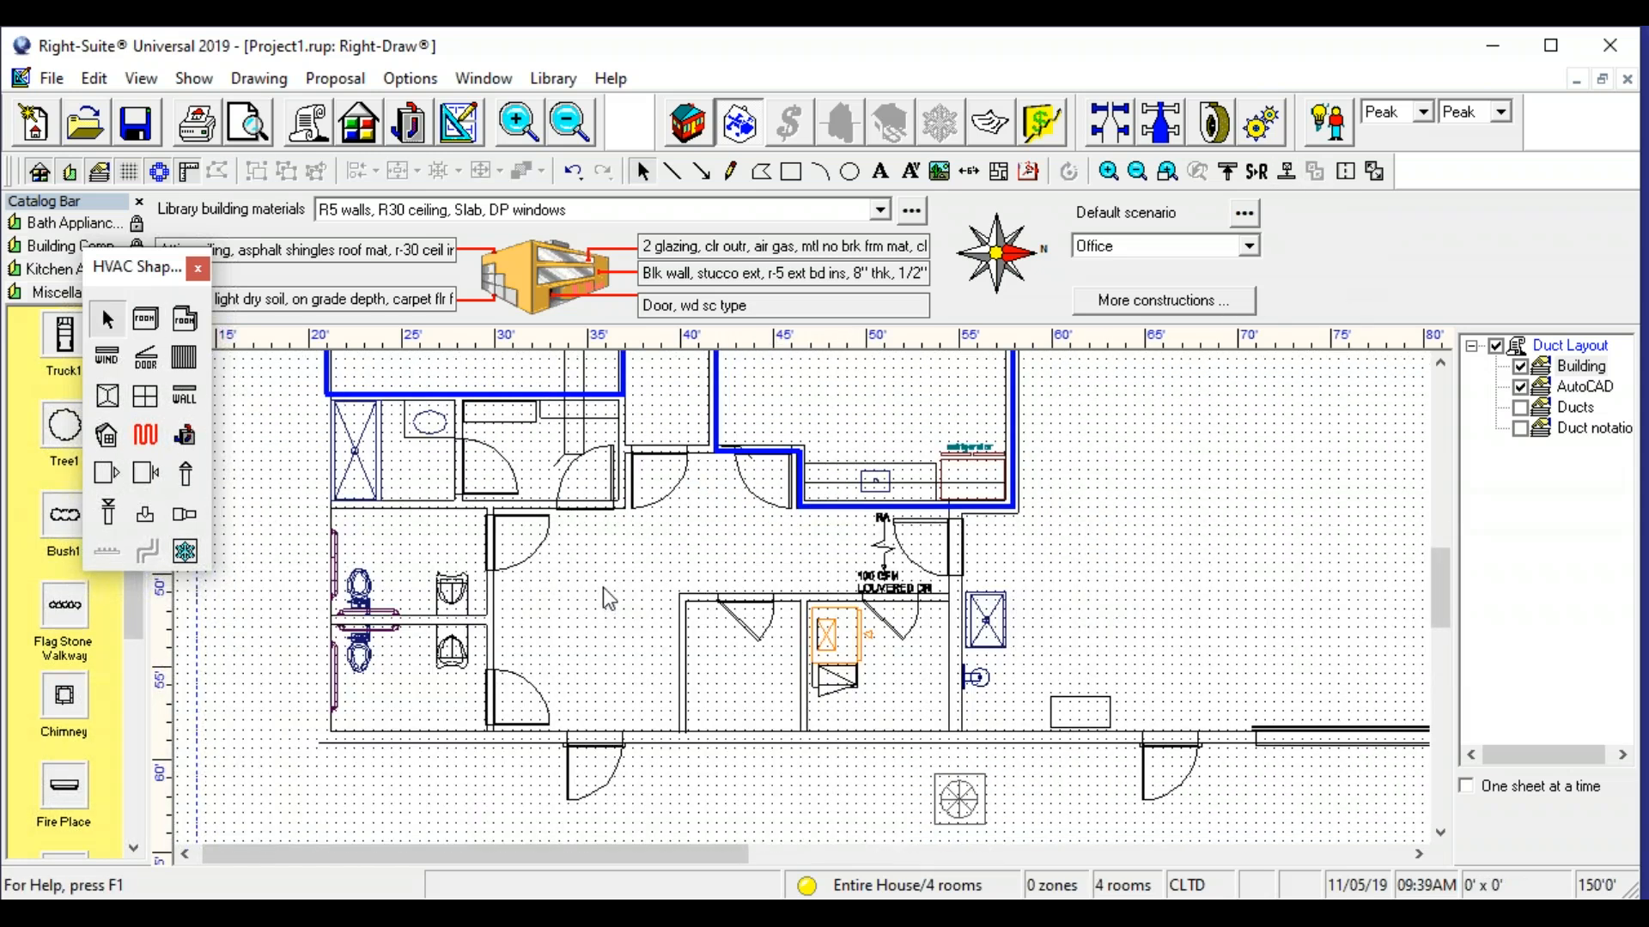
click(146, 320)
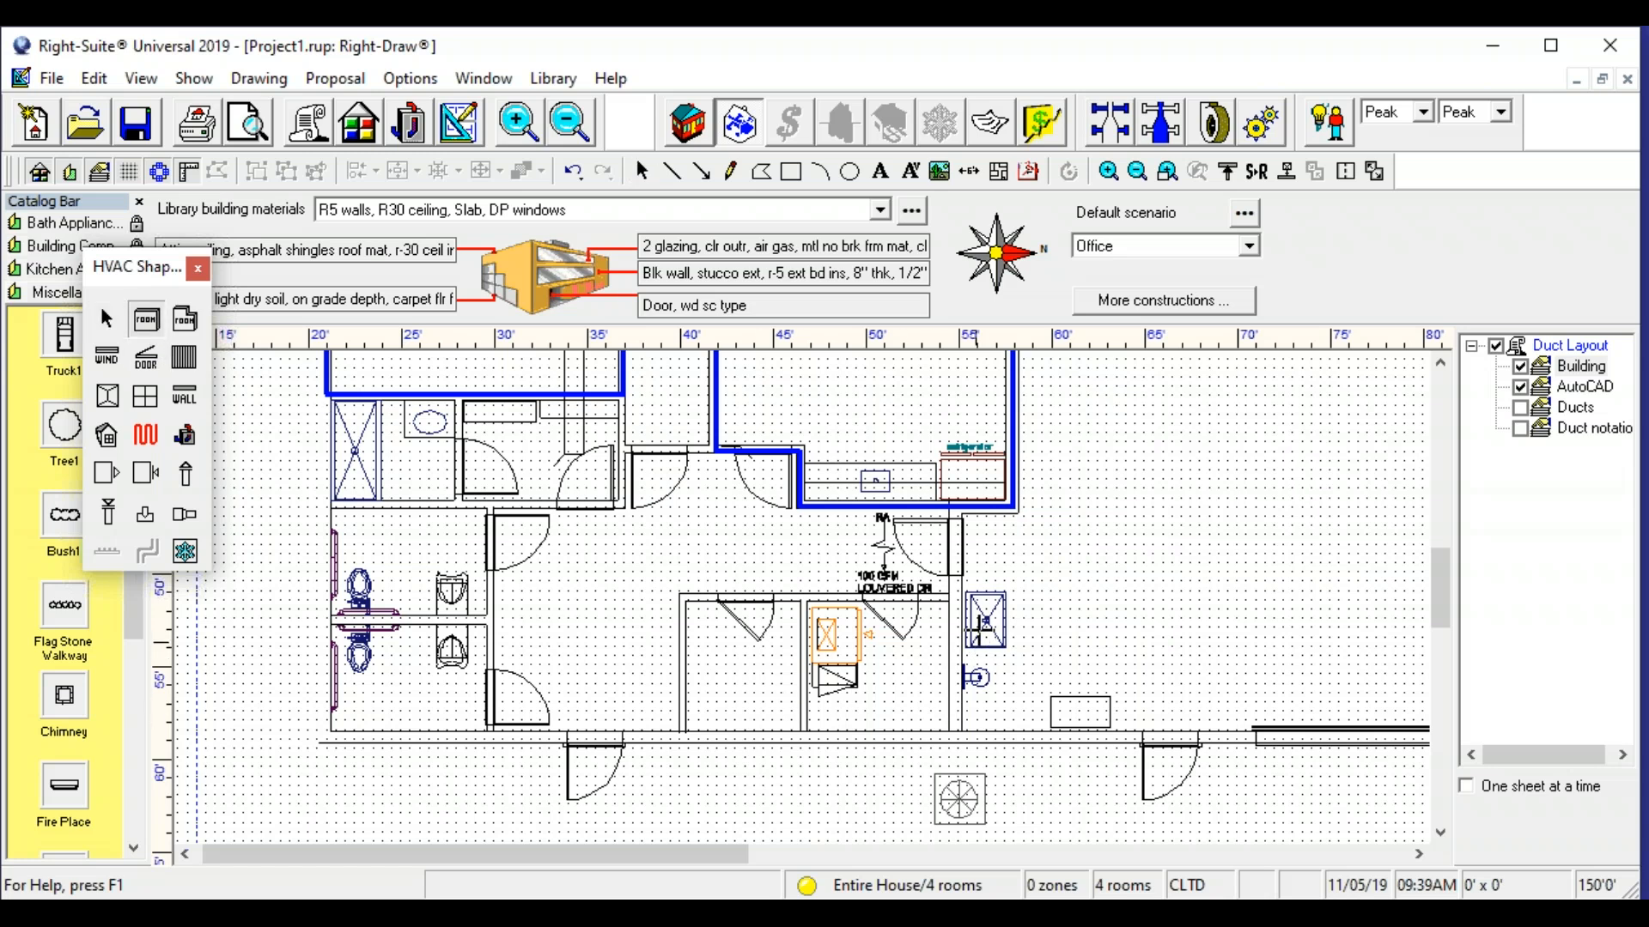
drag(954, 596, 802, 740)
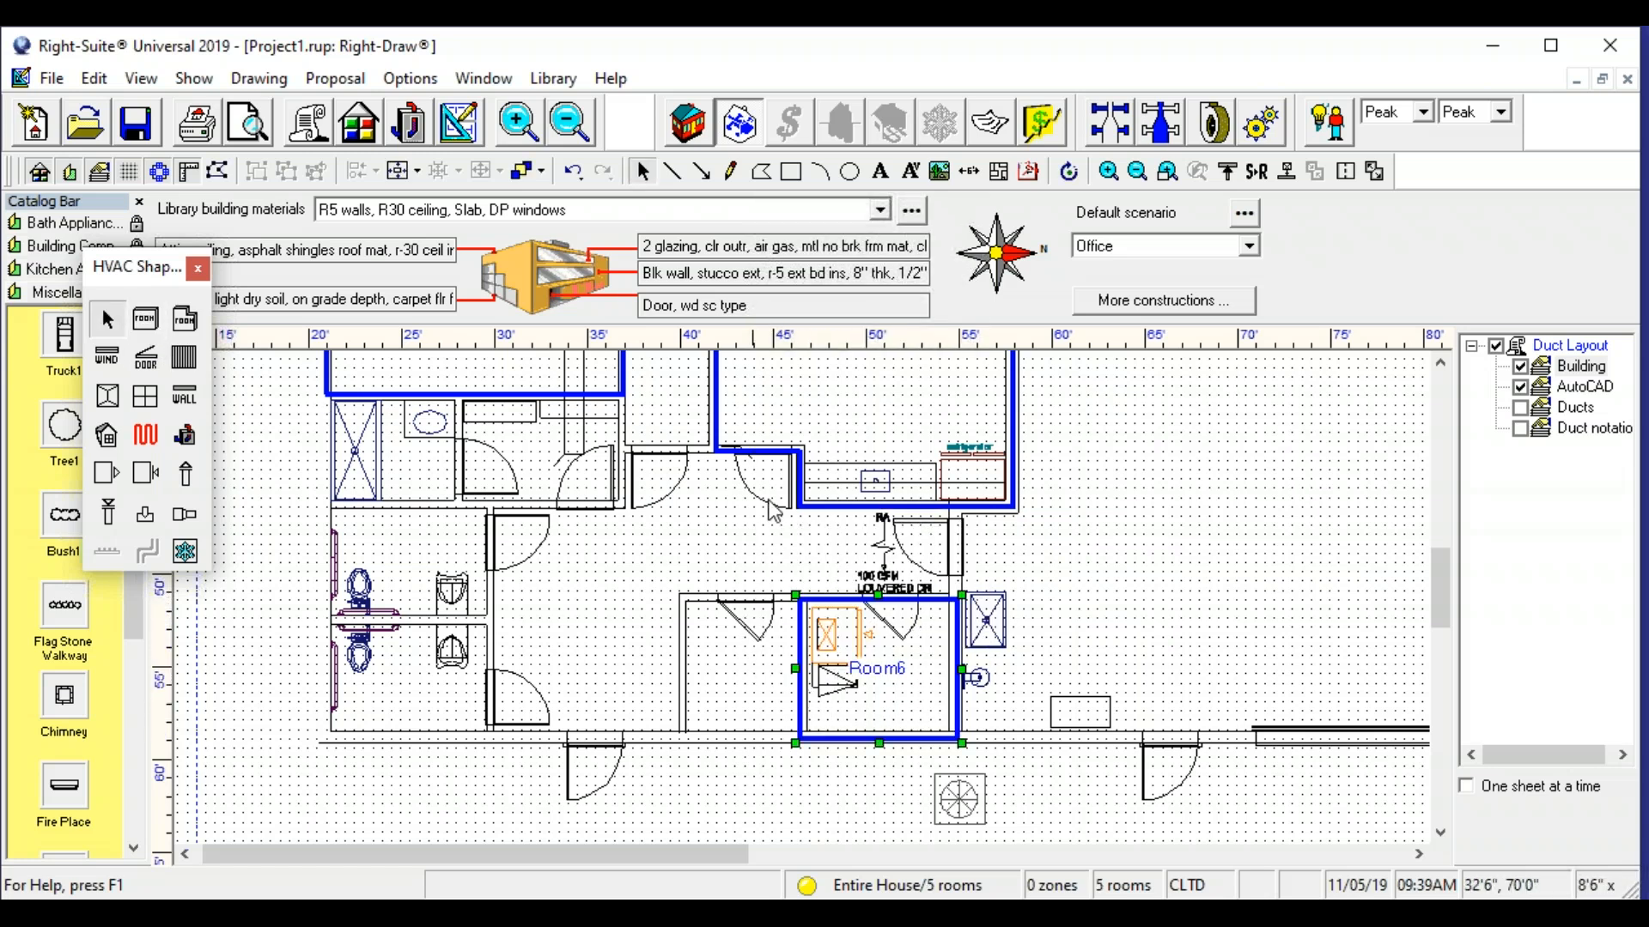
click(144, 321)
drag(799, 594, 677, 740)
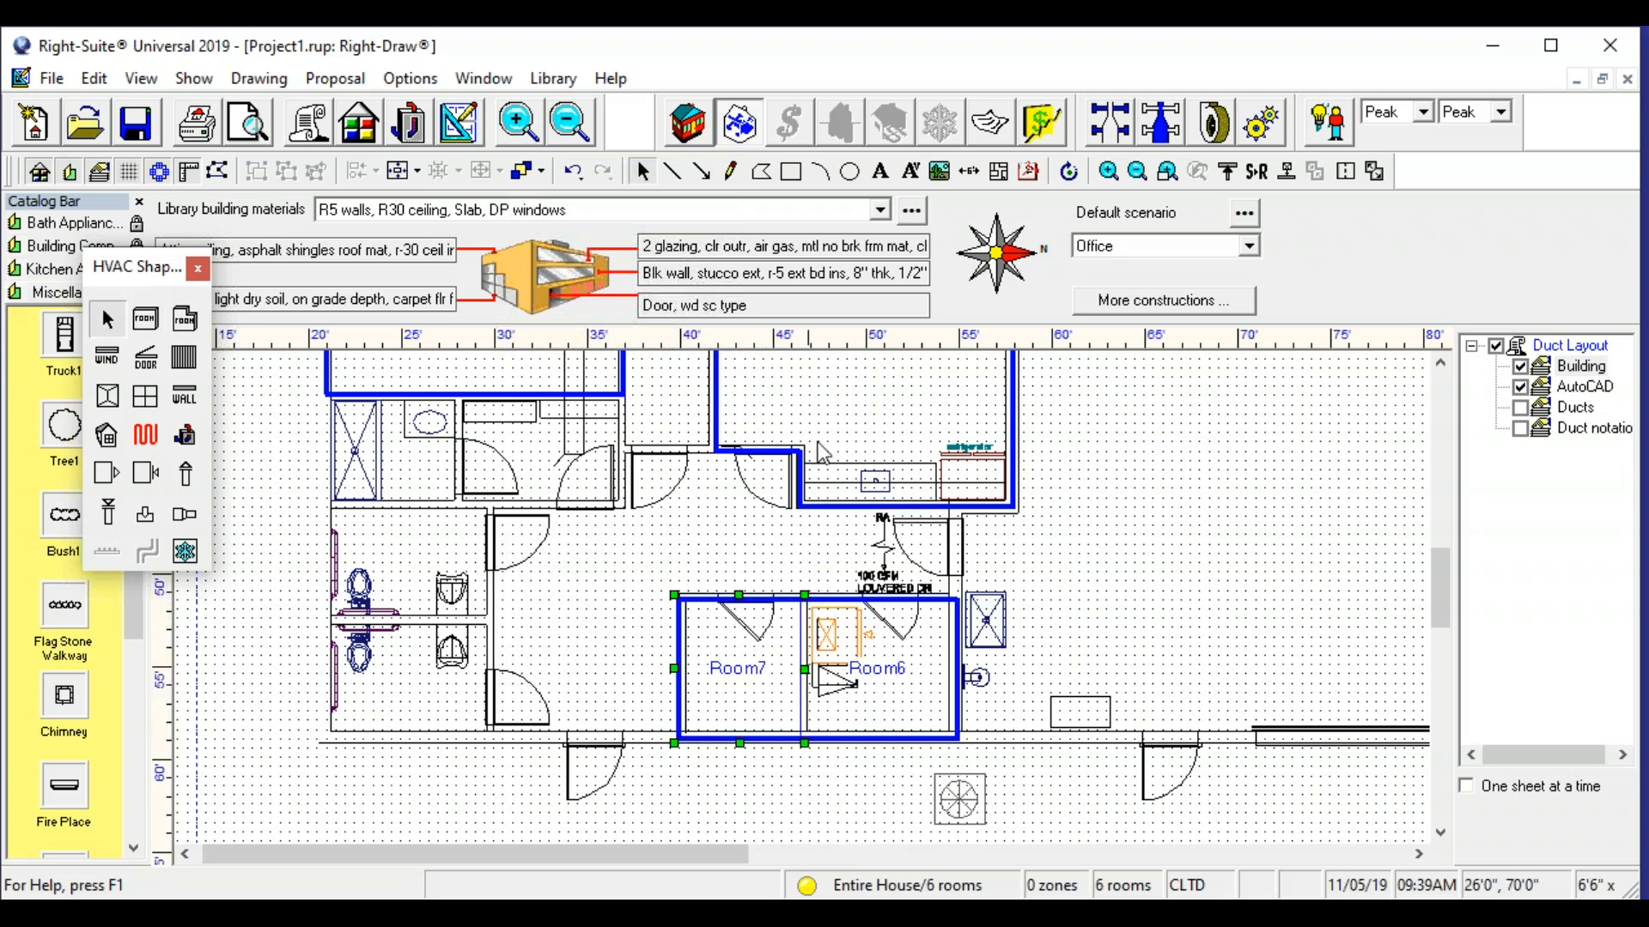
- Draw rooms over the shower room (7 ft 6 in wide), its neighbour (8 ft 6 in wide) and the two toilets (9 ft wide each)
click(146, 319)
drag(325, 397, 470, 508)
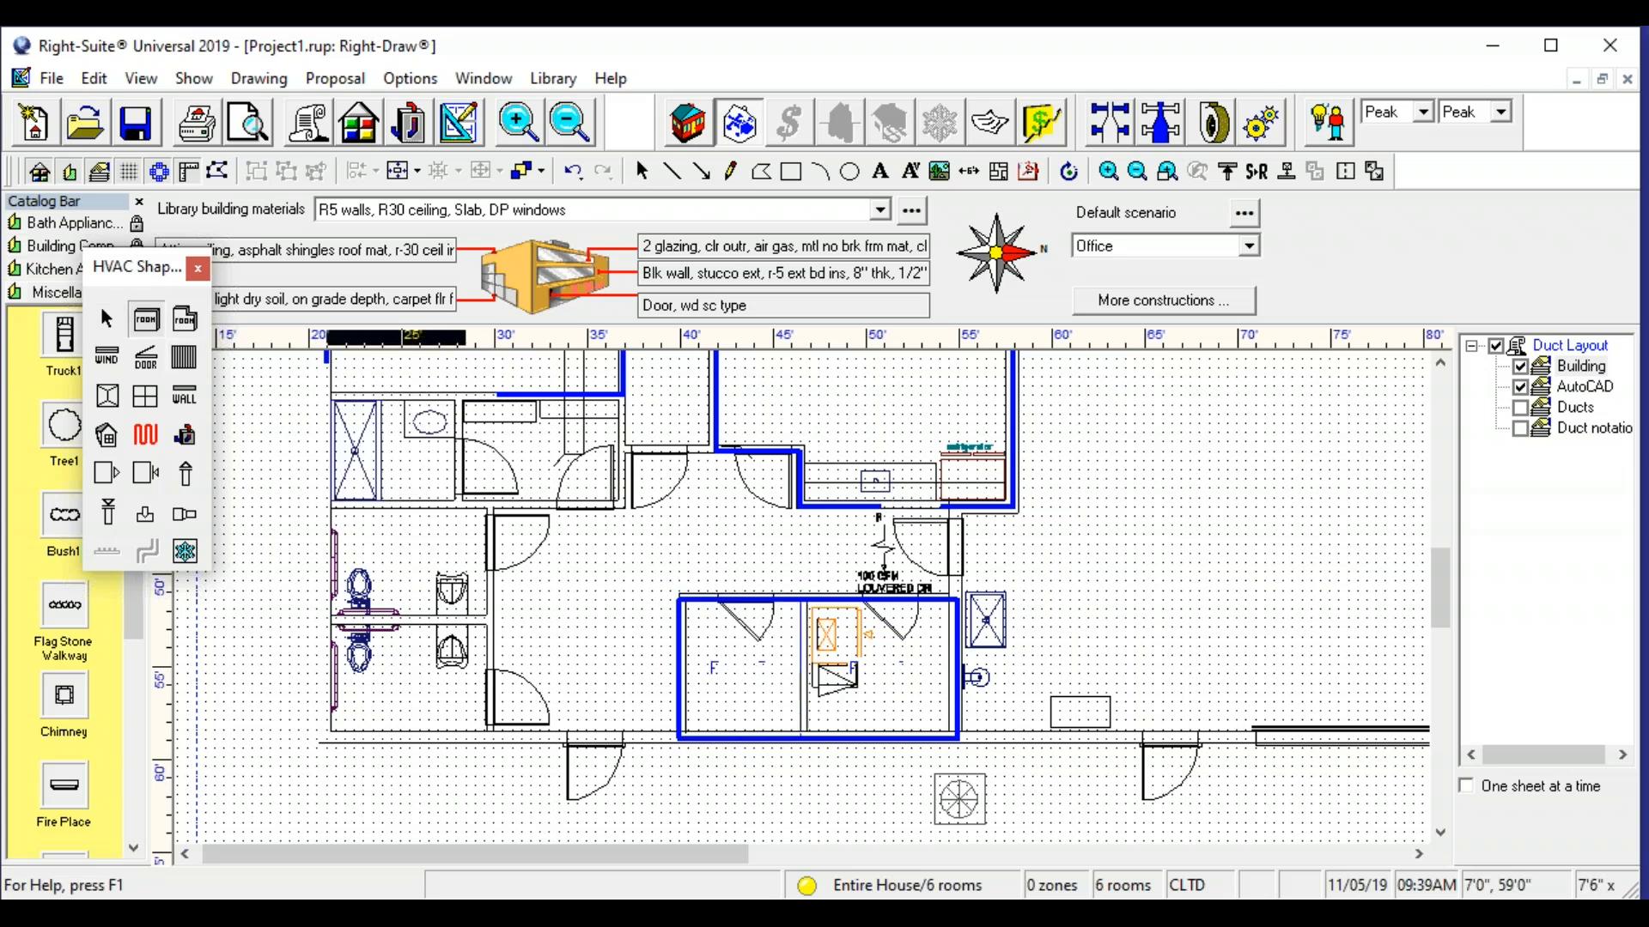
click(146, 318)
drag(465, 395, 619, 507)
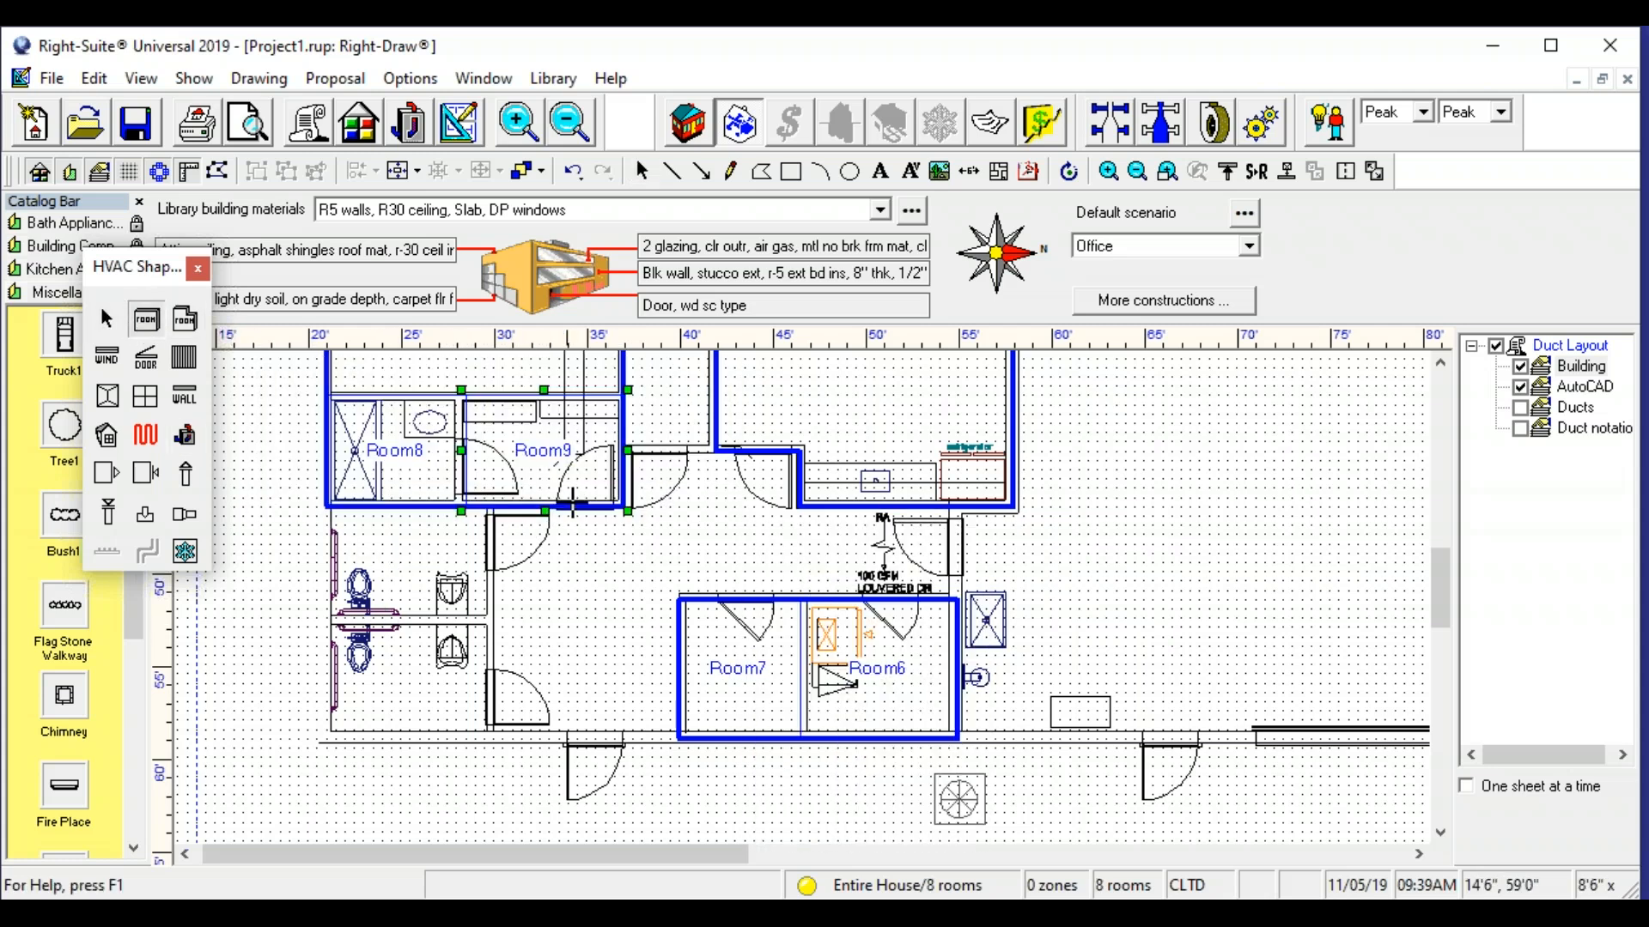
drag(327, 506, 496, 621)
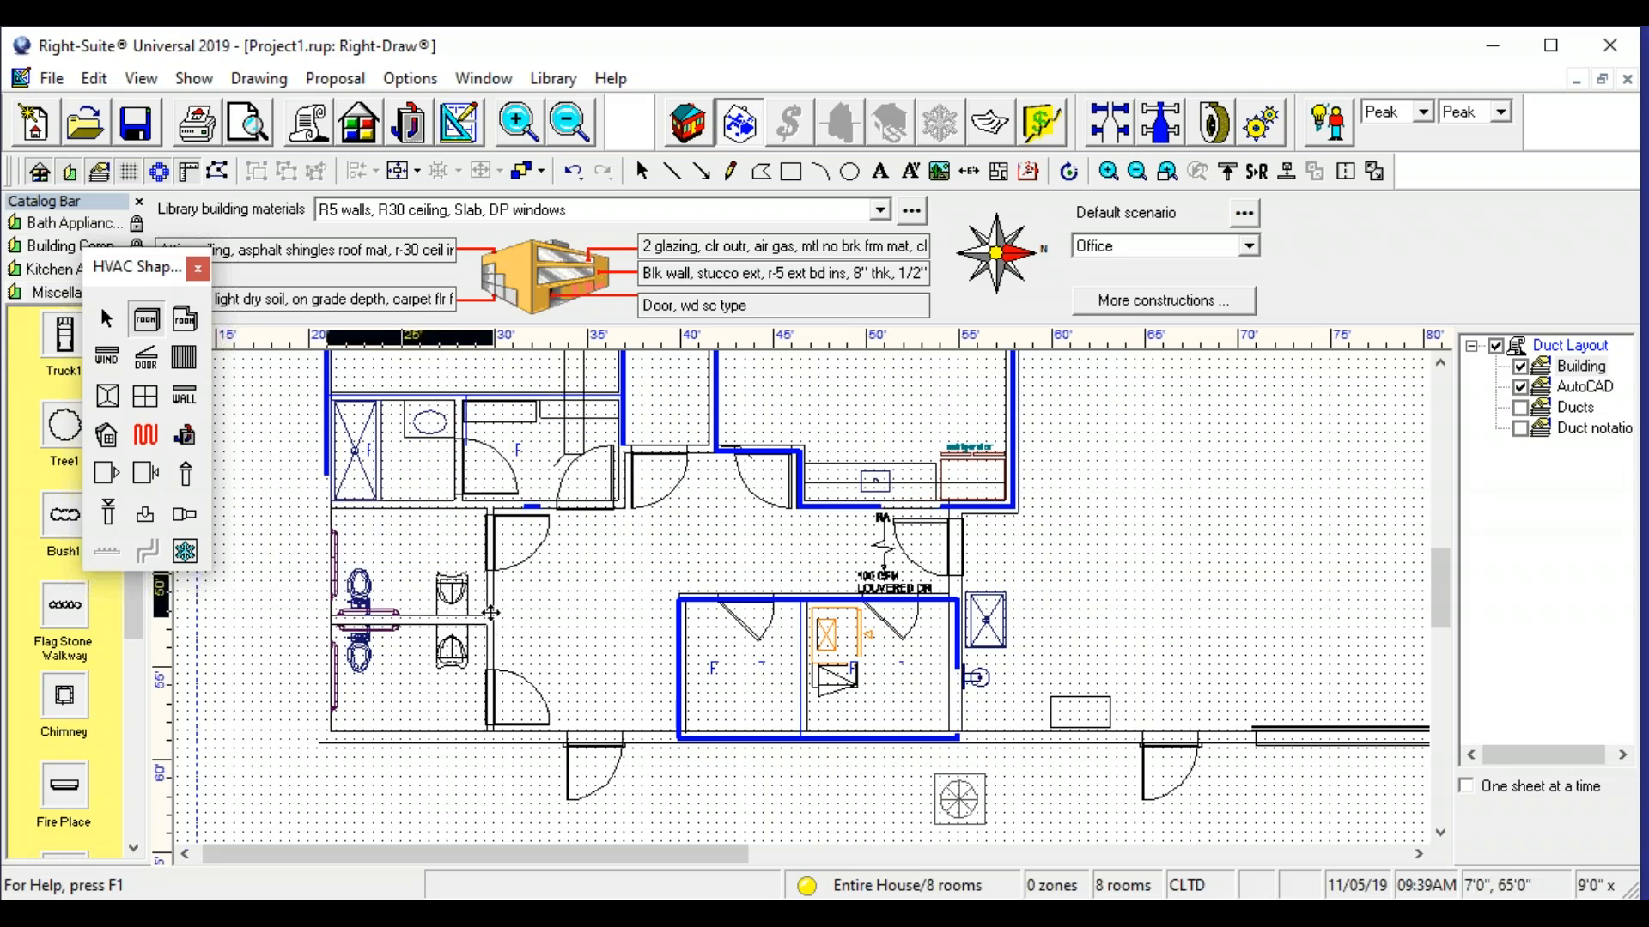
drag(327, 622, 495, 736)
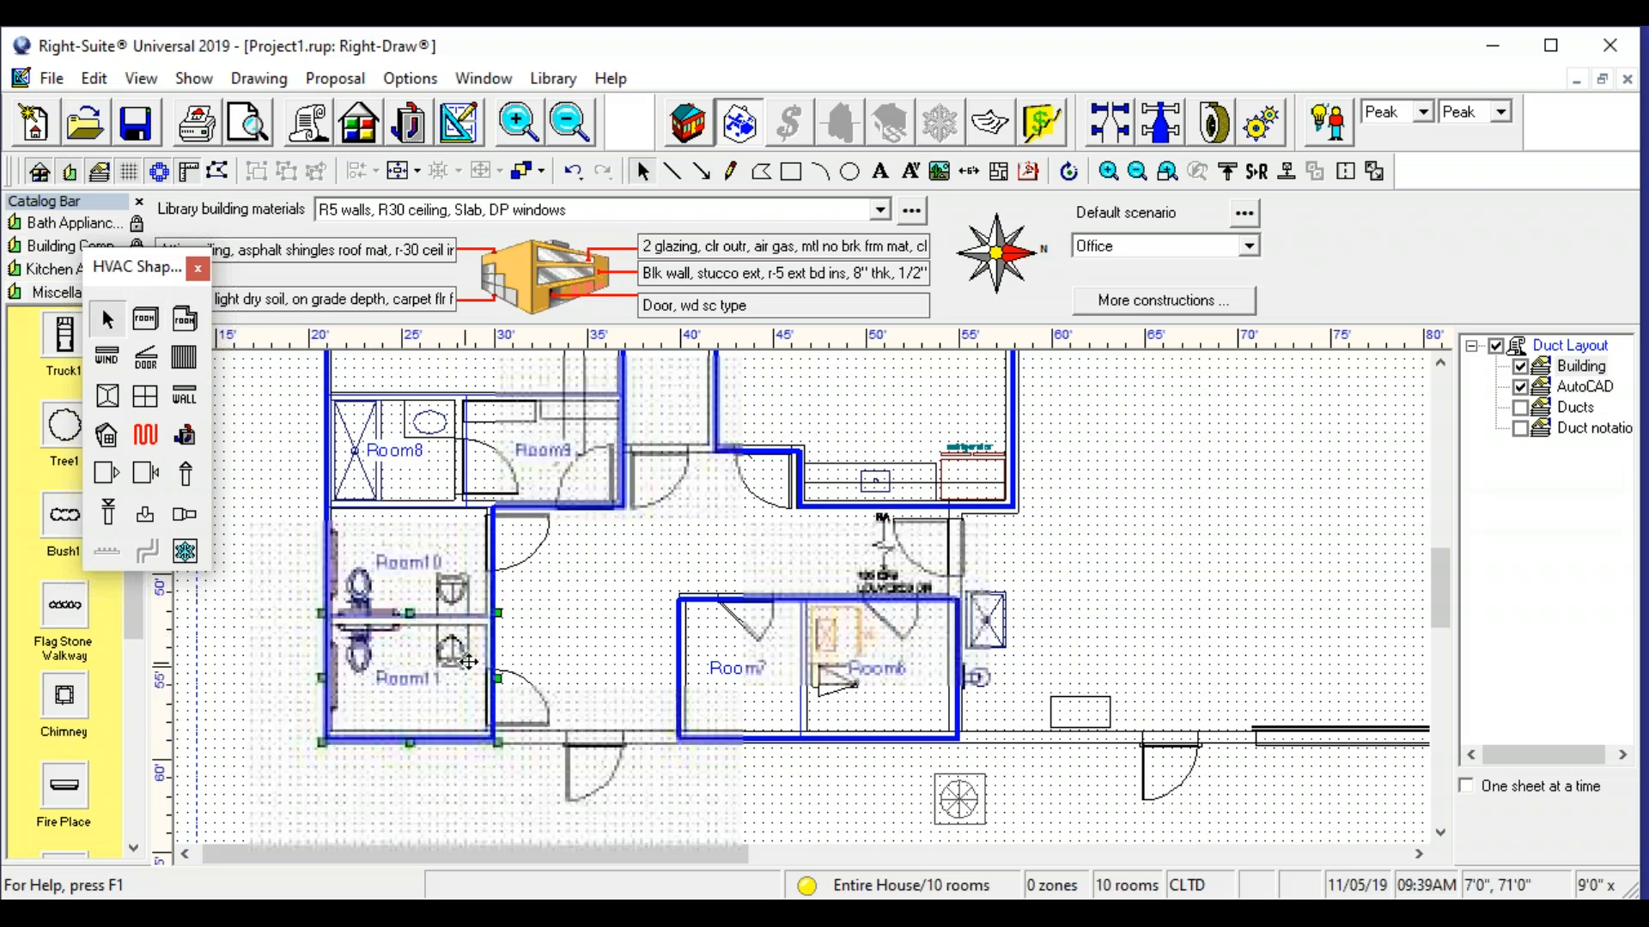
- Cover the irregular lobby with three adjoining rooms 10 ft, 9 ft 6 in and 15 ft wide, and merge them into one
click(145, 321)
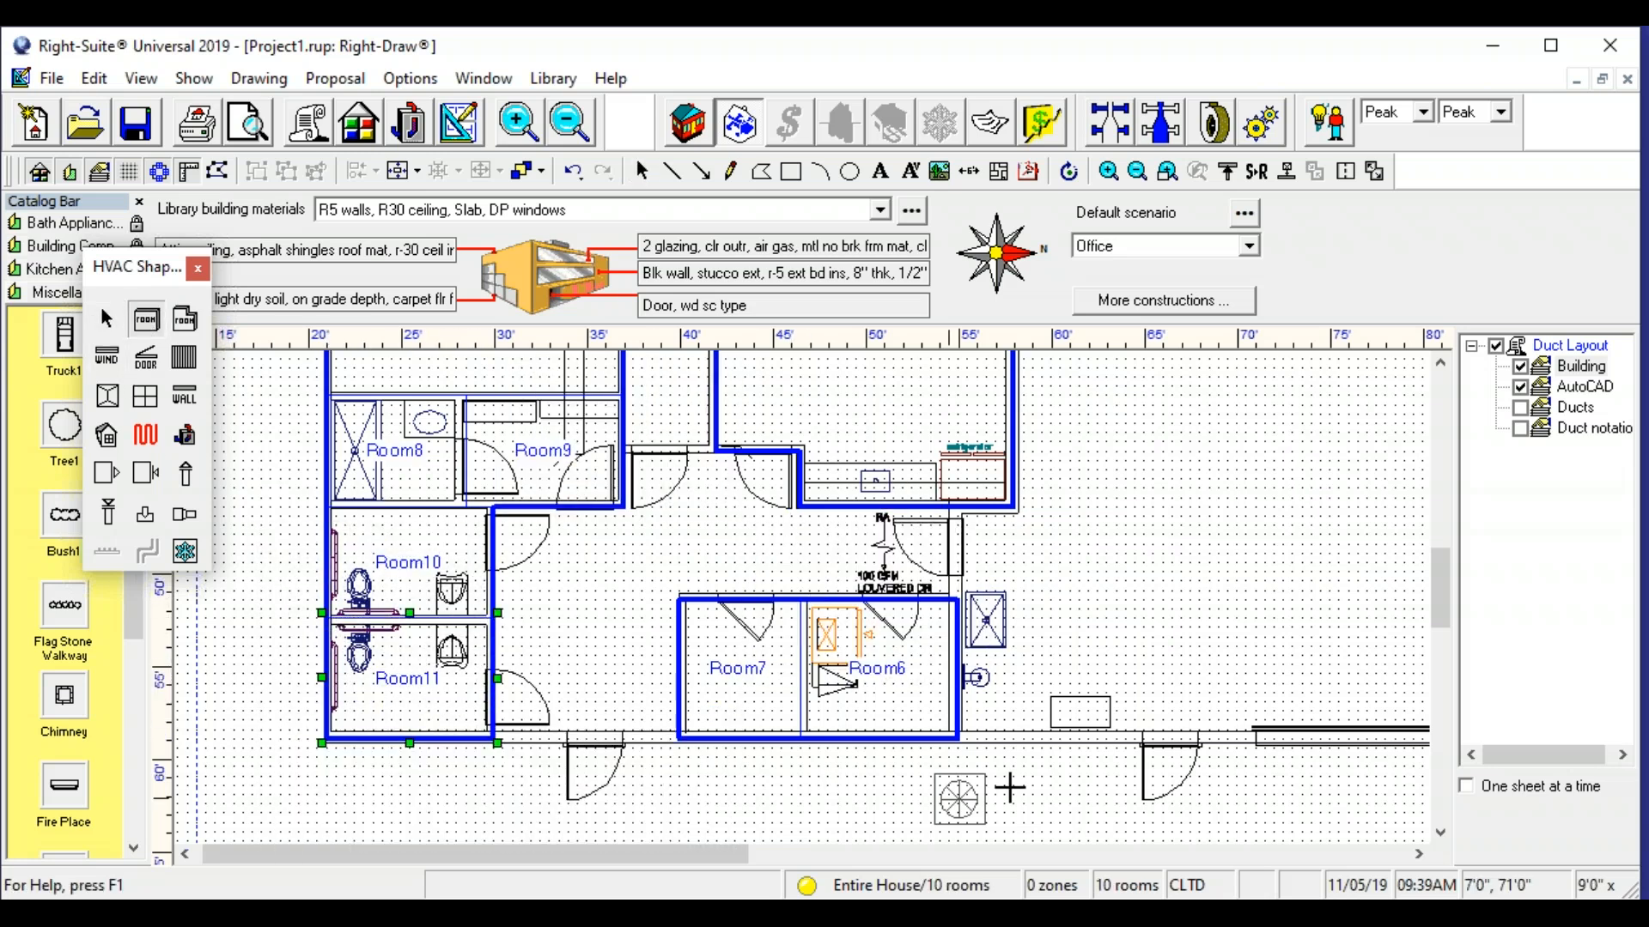
drag(491, 513, 677, 739)
click(147, 311)
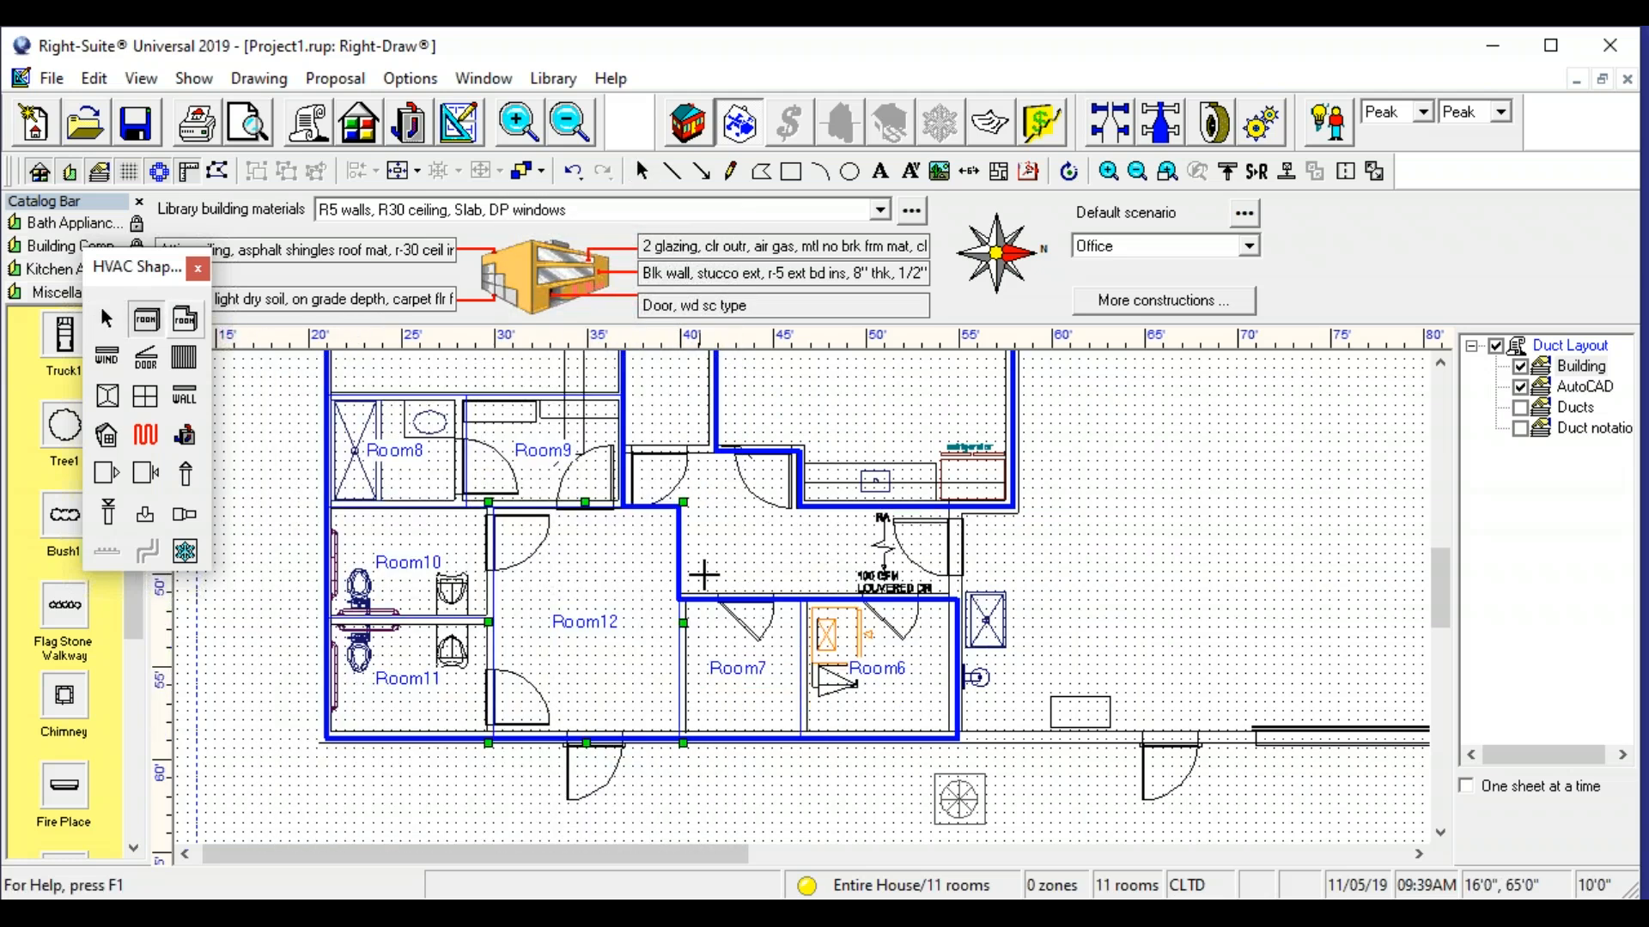
drag(621, 456, 797, 520)
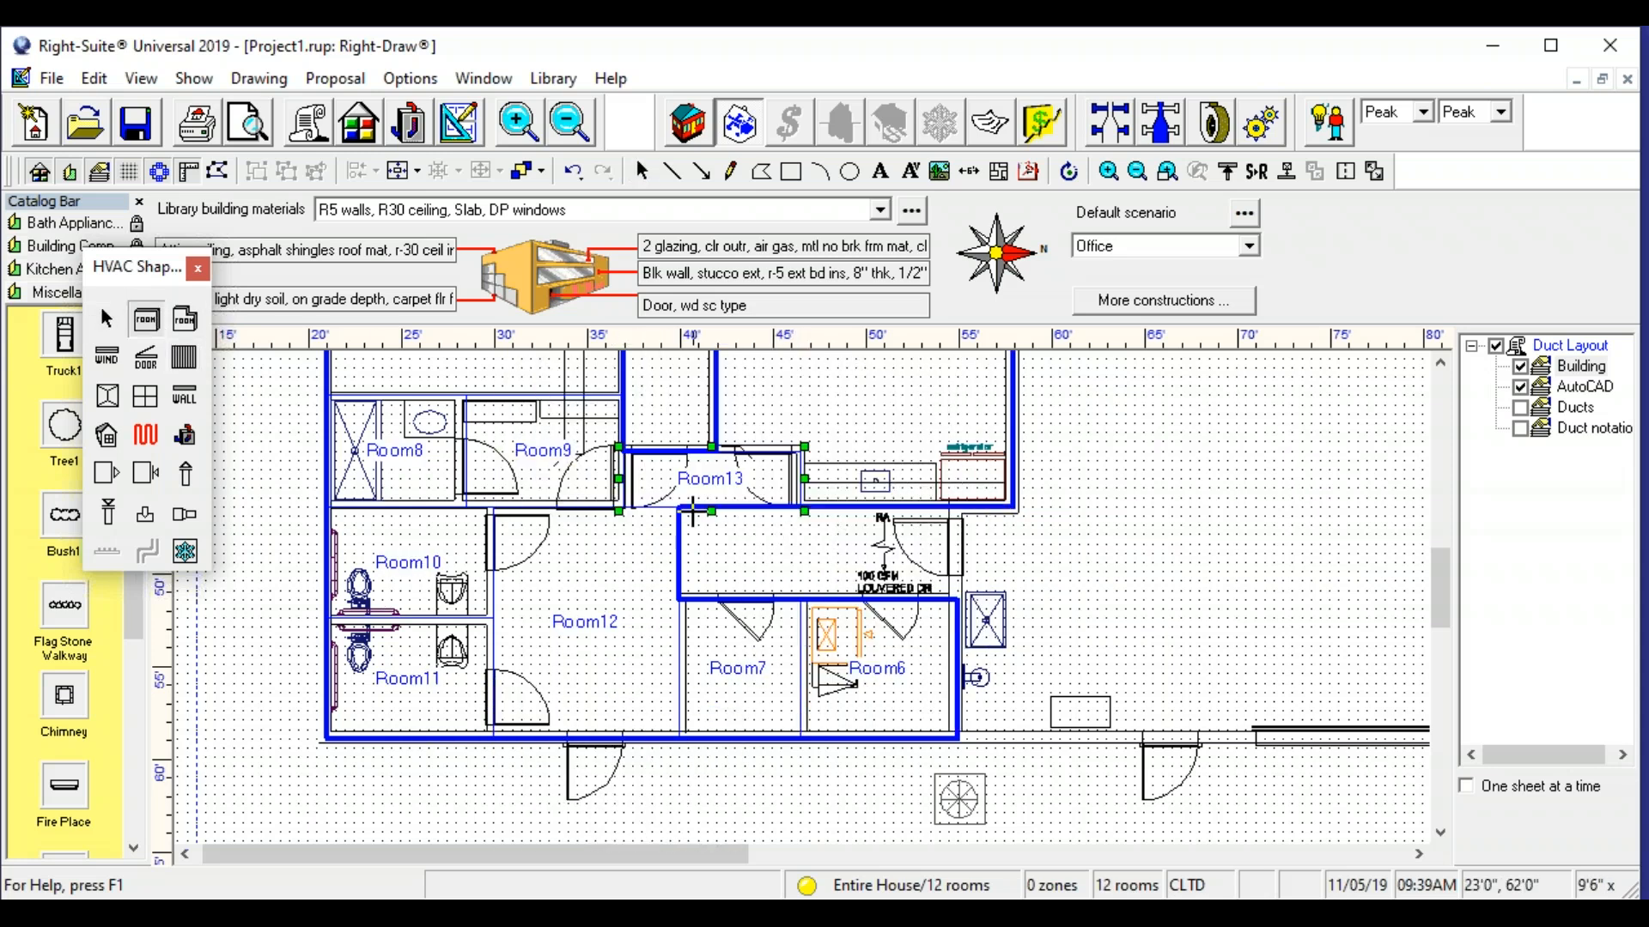
drag(678, 510, 959, 601)
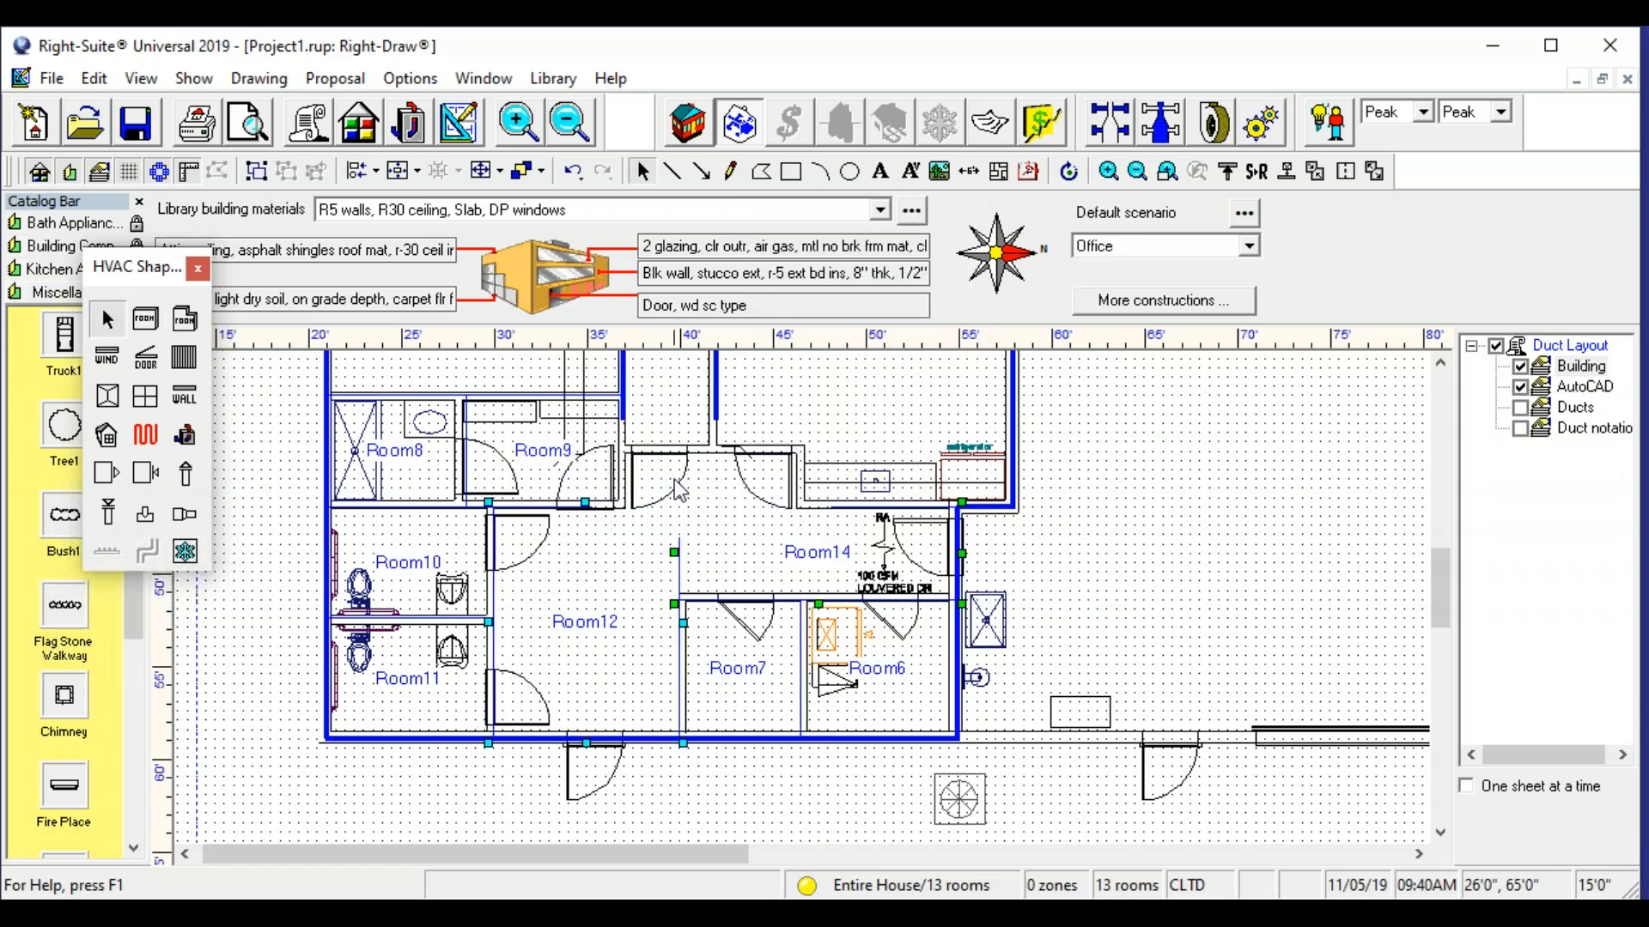
click(1313, 172)
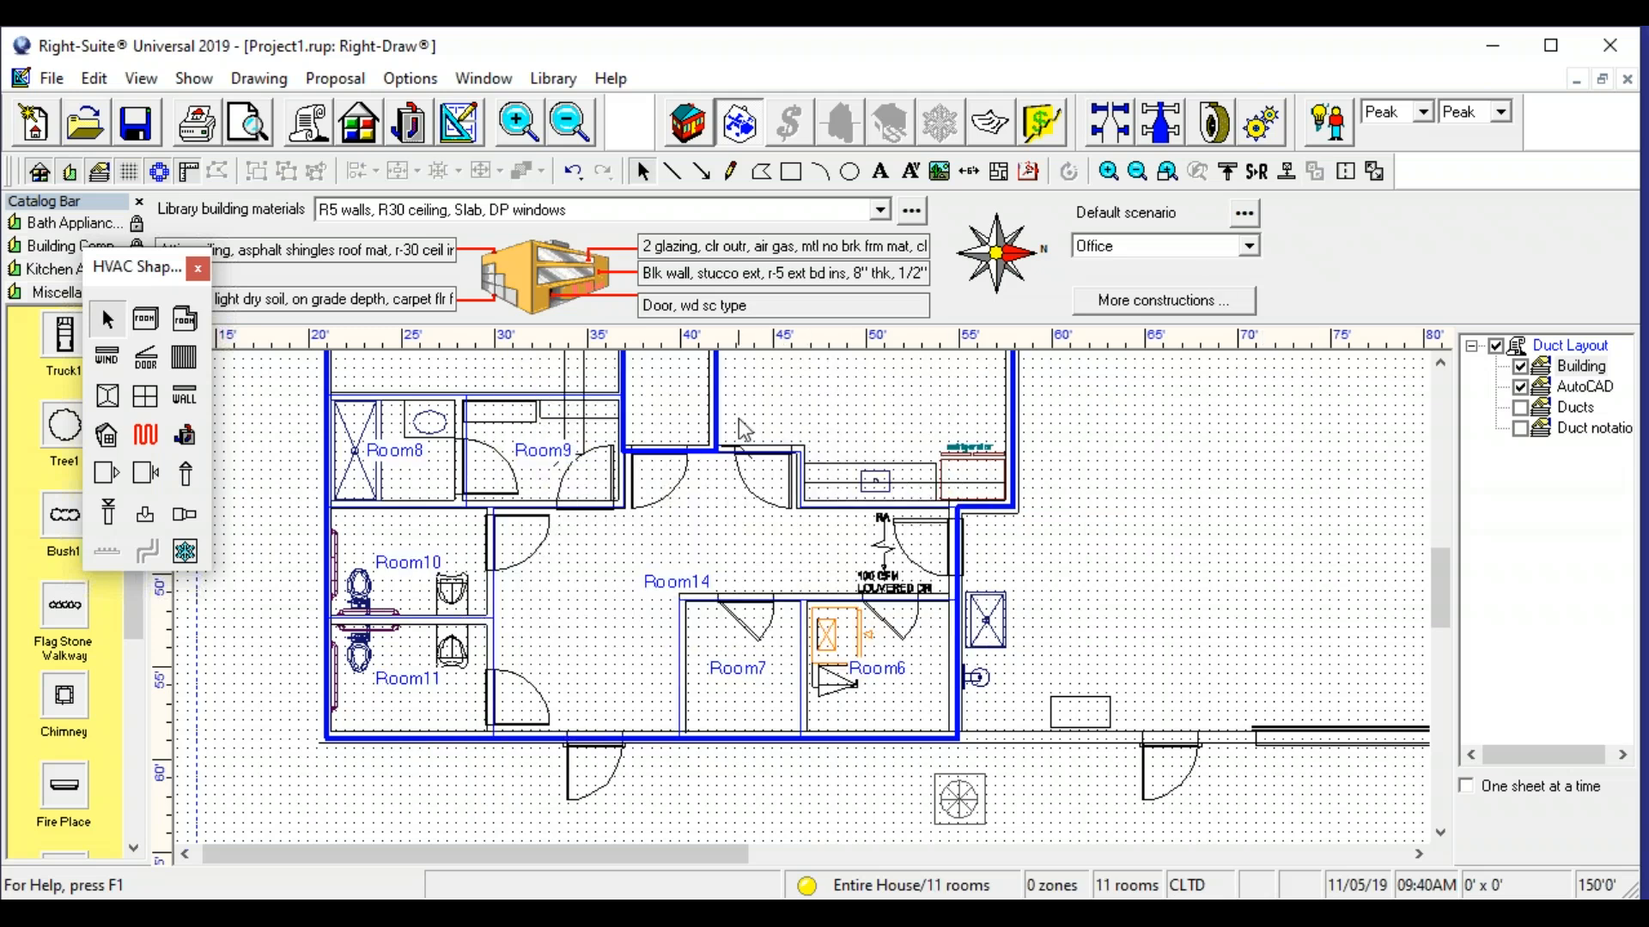
- Draw a 5 ft wide room over the corridor between the offices, from the lobby up to the outer wall
drag(717, 427, 725, 763)
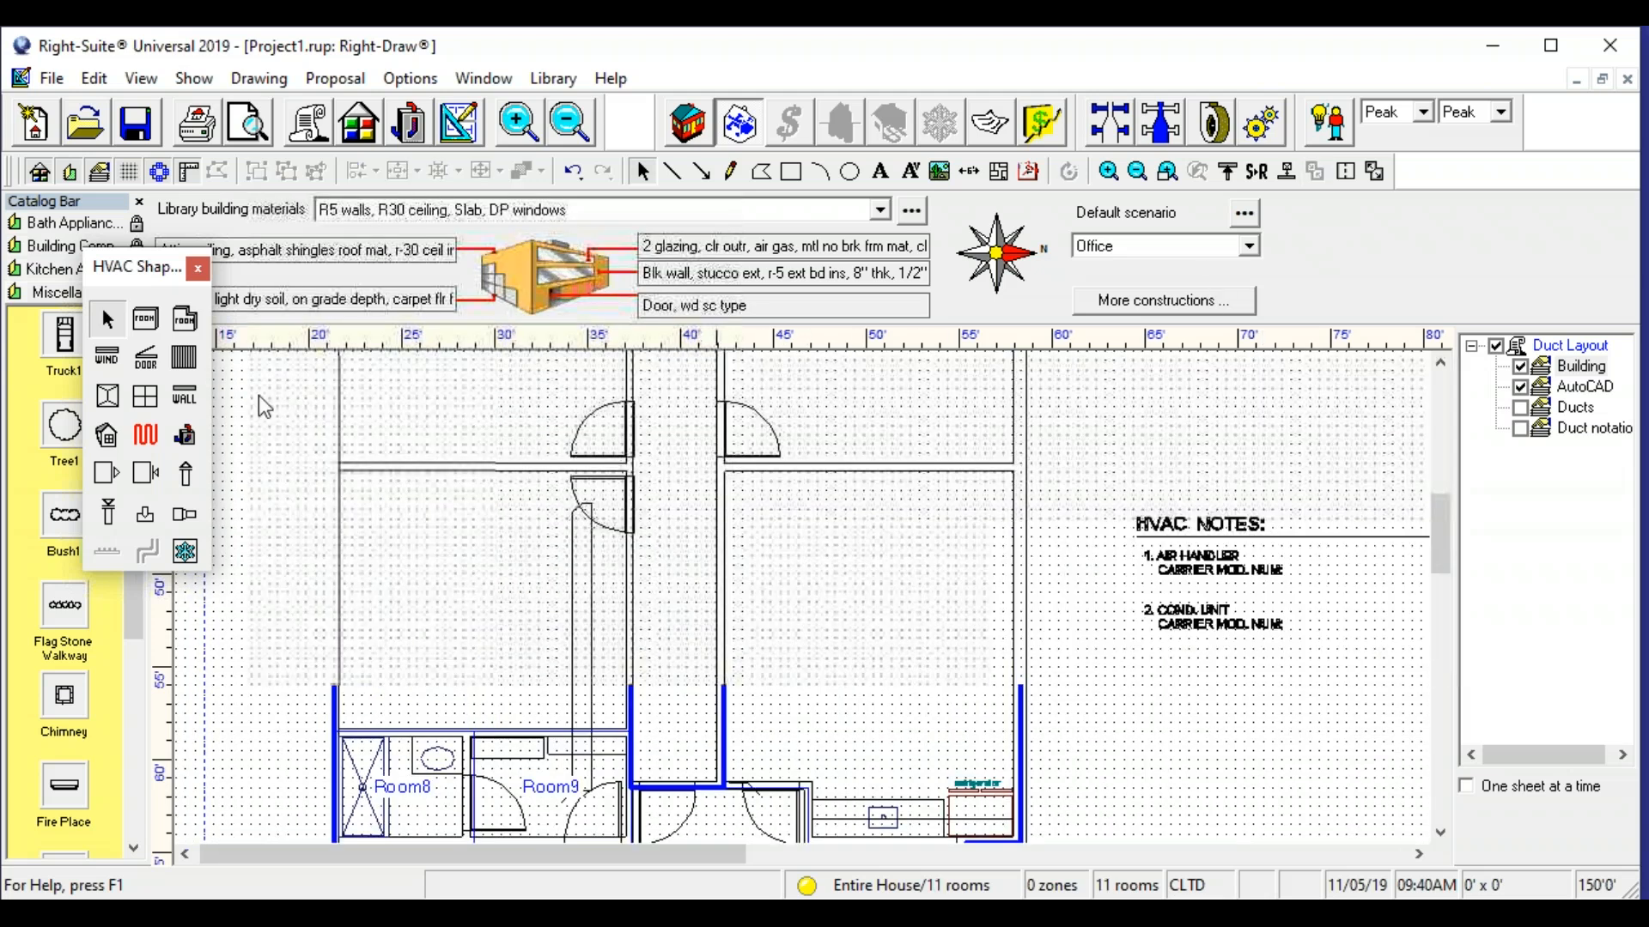
click(146, 321)
mouse_move(719, 784)
mouse_down()
mouse_move(648, 307)
mouse_move(659, 382)
mouse_move(628, 398)
mouse_up()
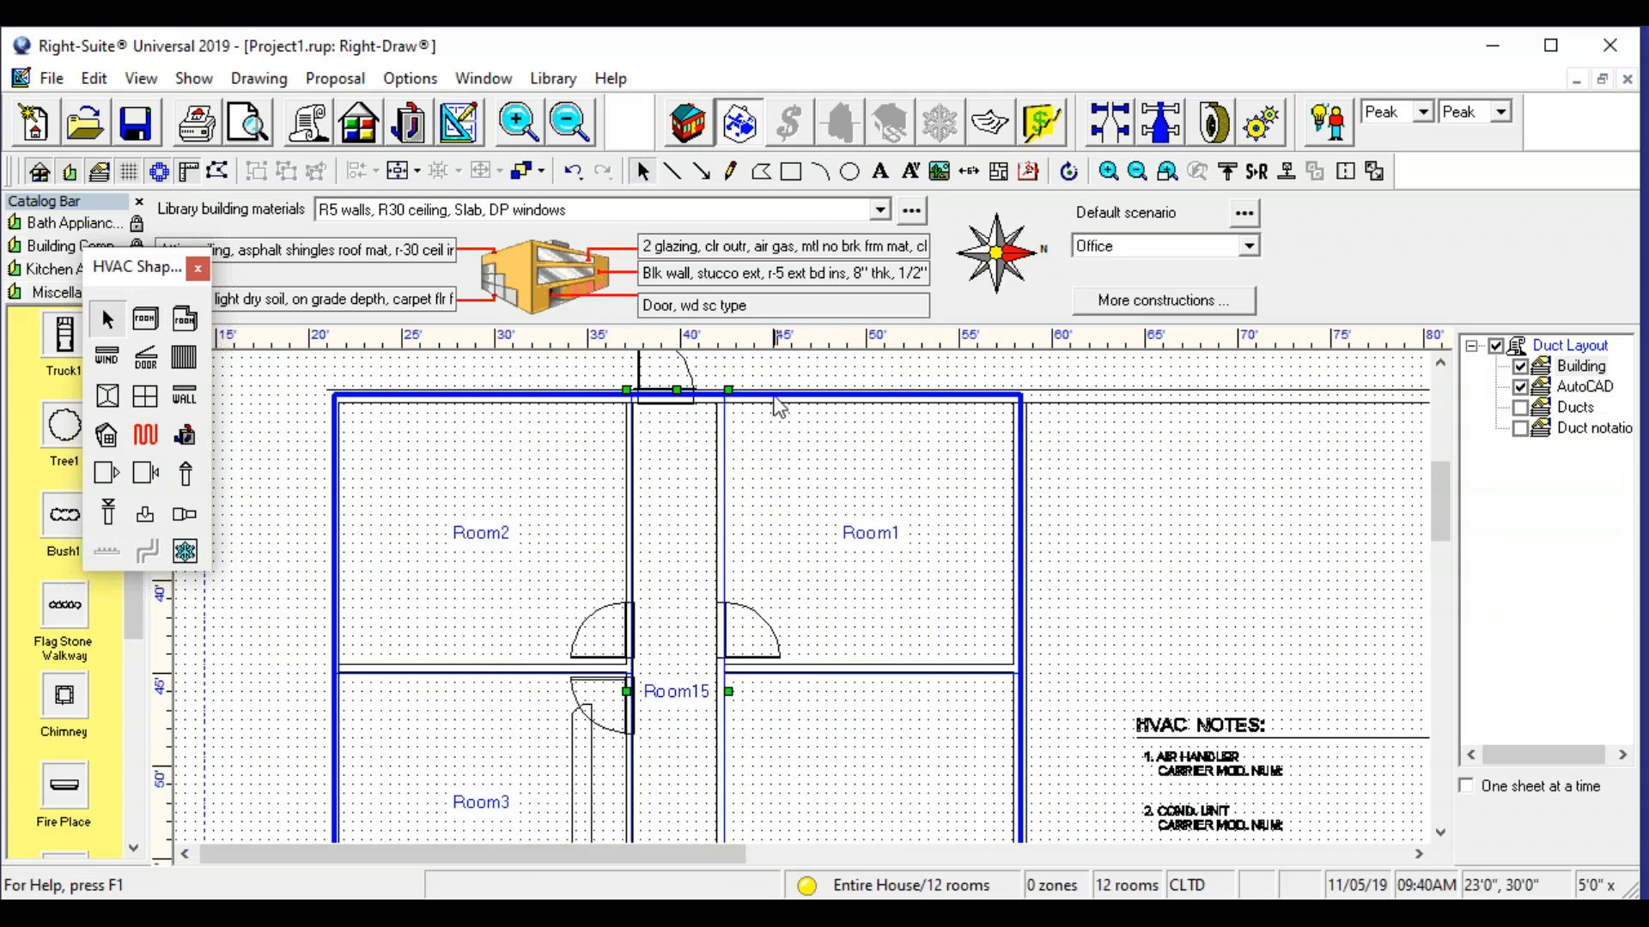
- Inspect the traced rooms across the whole office block against the underlying floor plan
scroll(662, 475, down, 5)
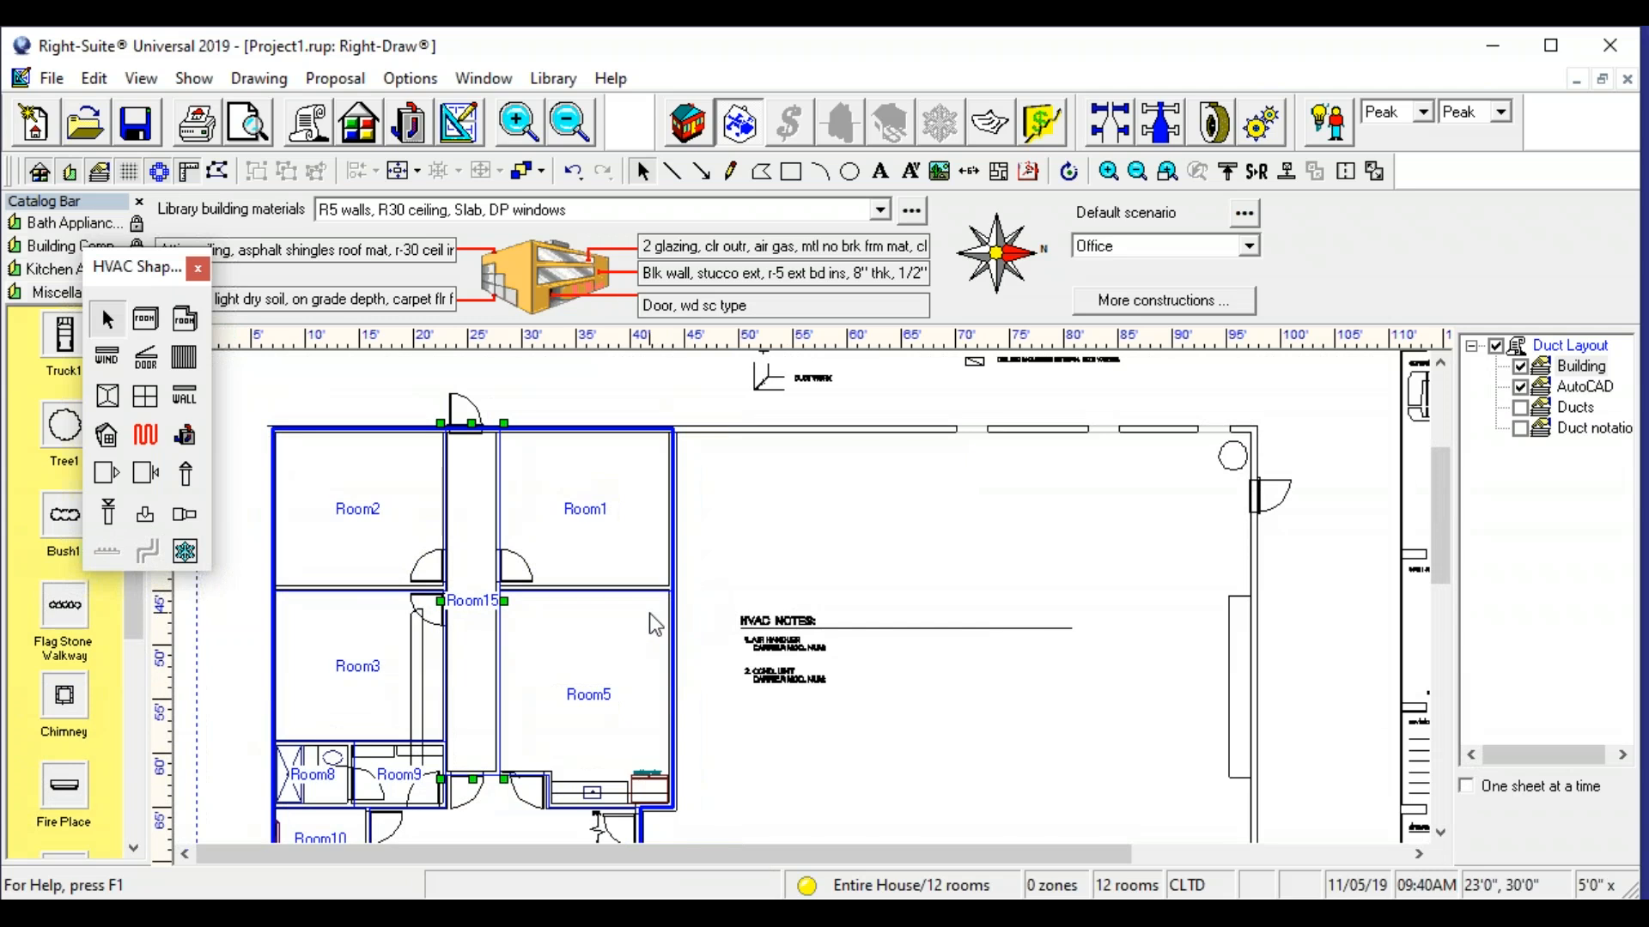
scroll(481, 537, up, 1)
scroll(474, 565, down, 5)
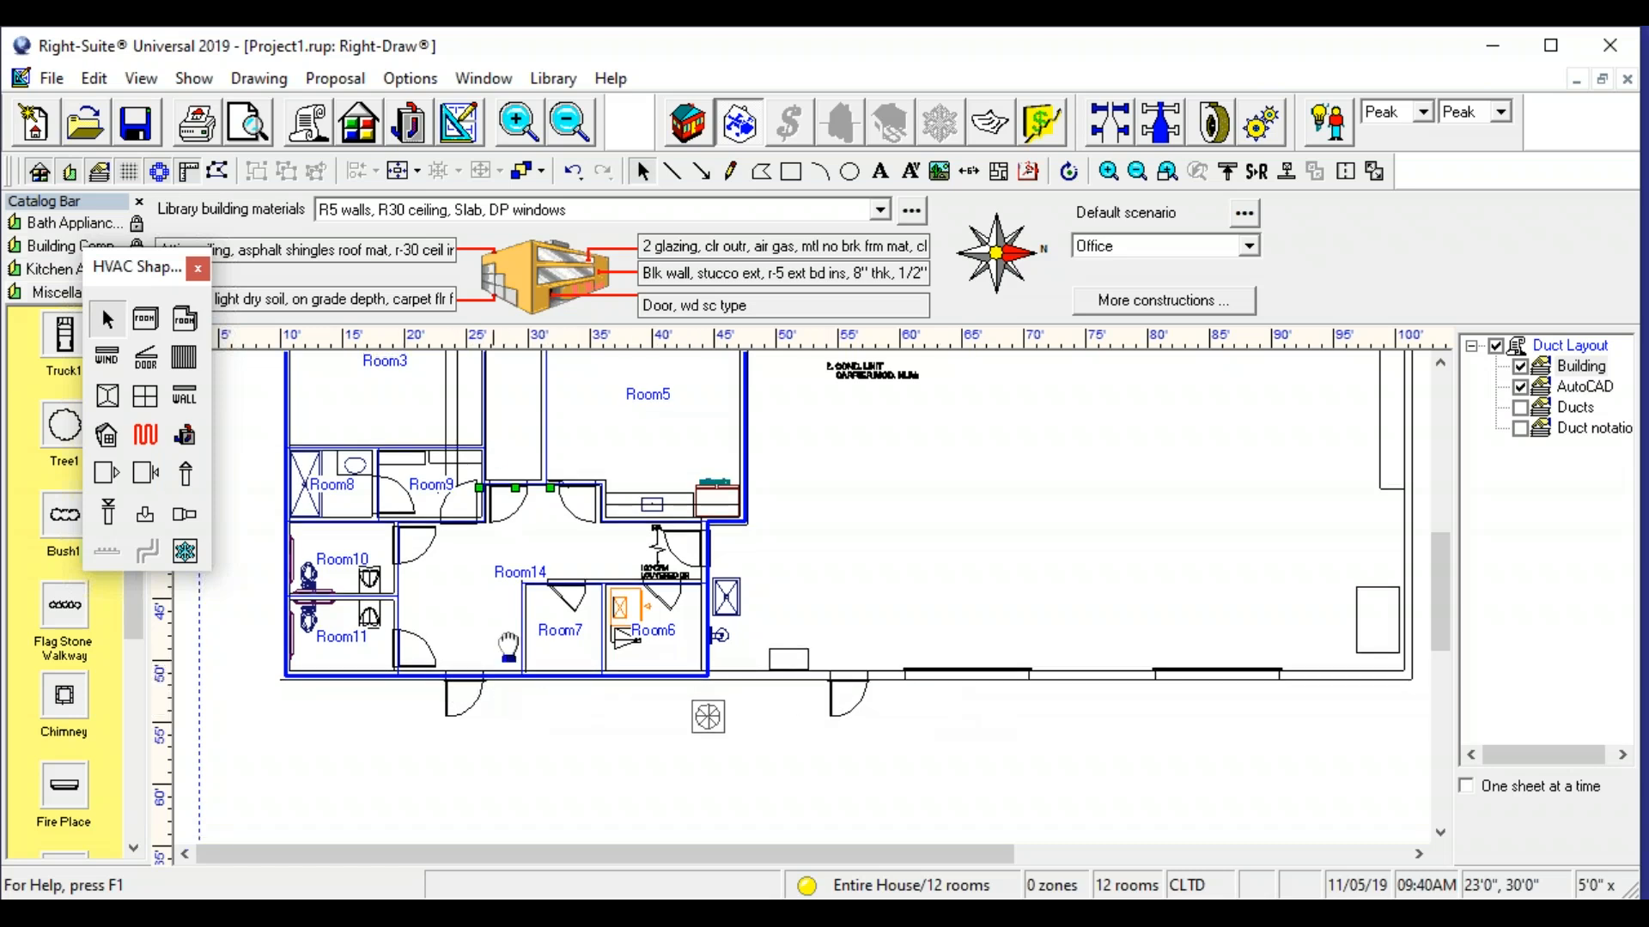
scroll(480, 730, up, 3)
scroll(515, 520, down, 3)
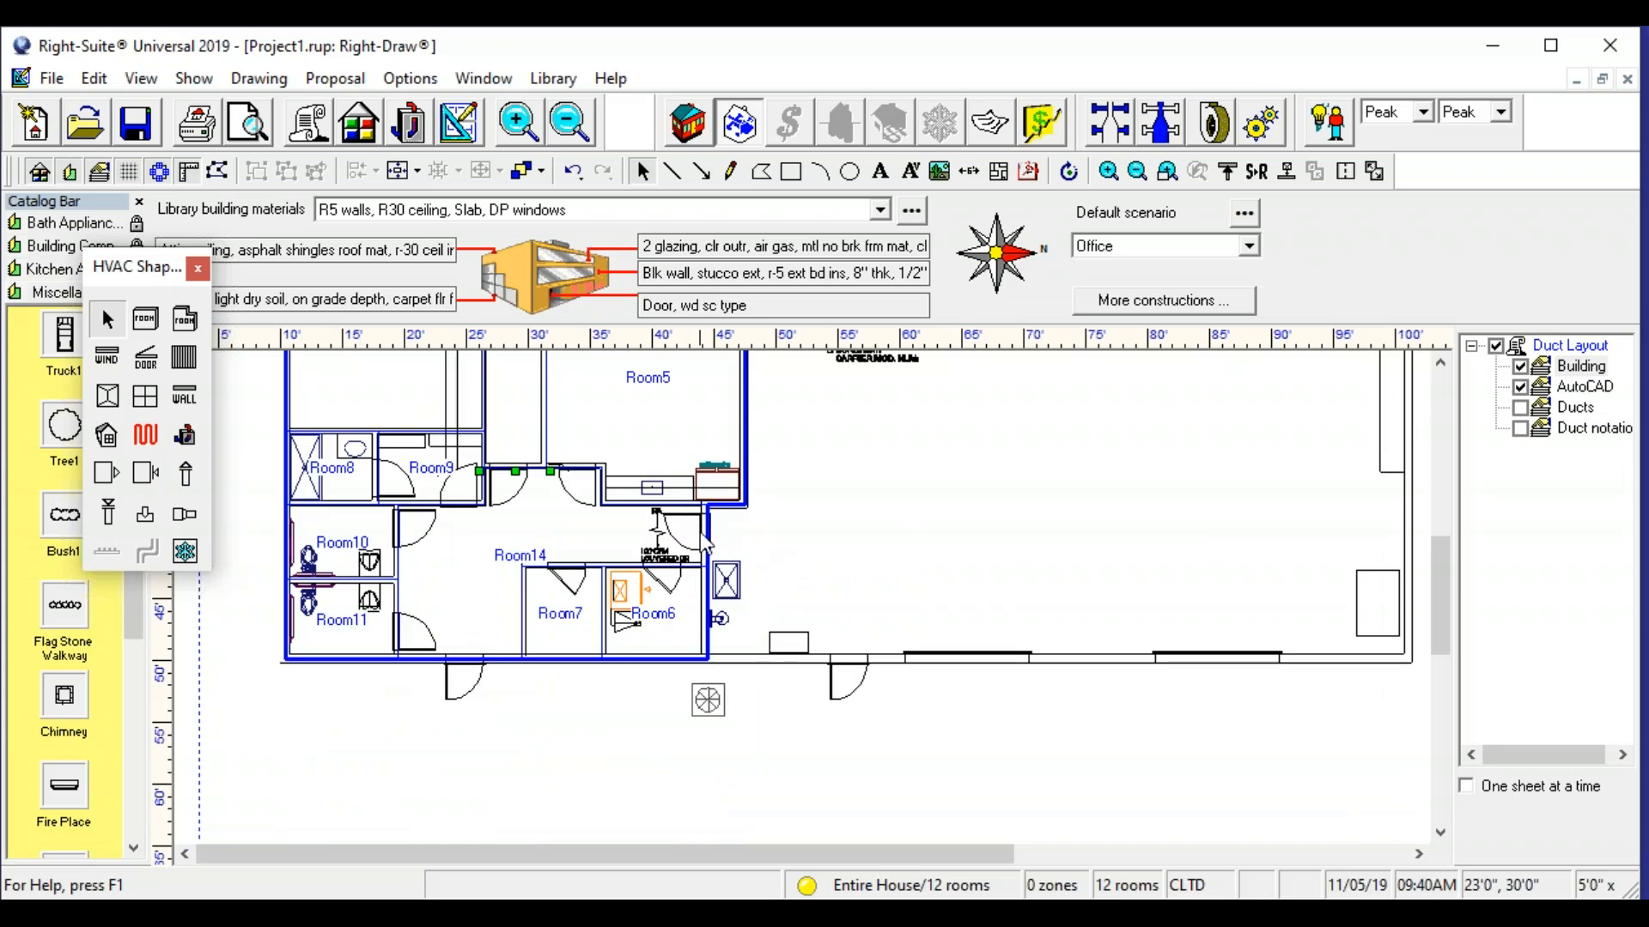
scroll(447, 376, up, 3)
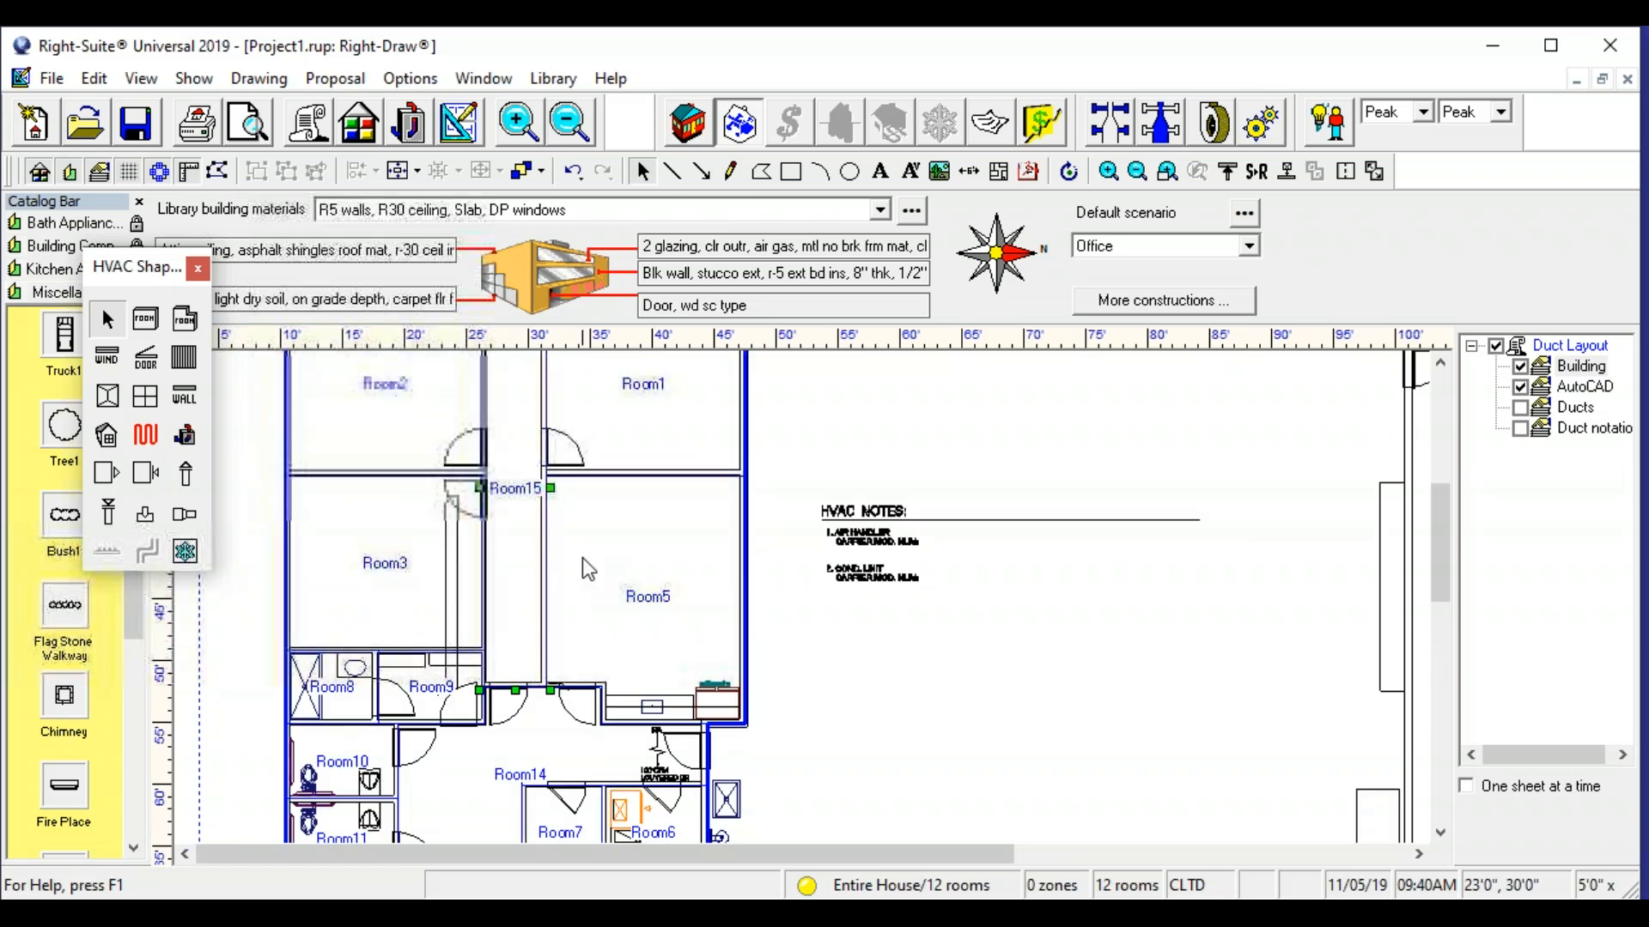
mouse_move(413, 553)
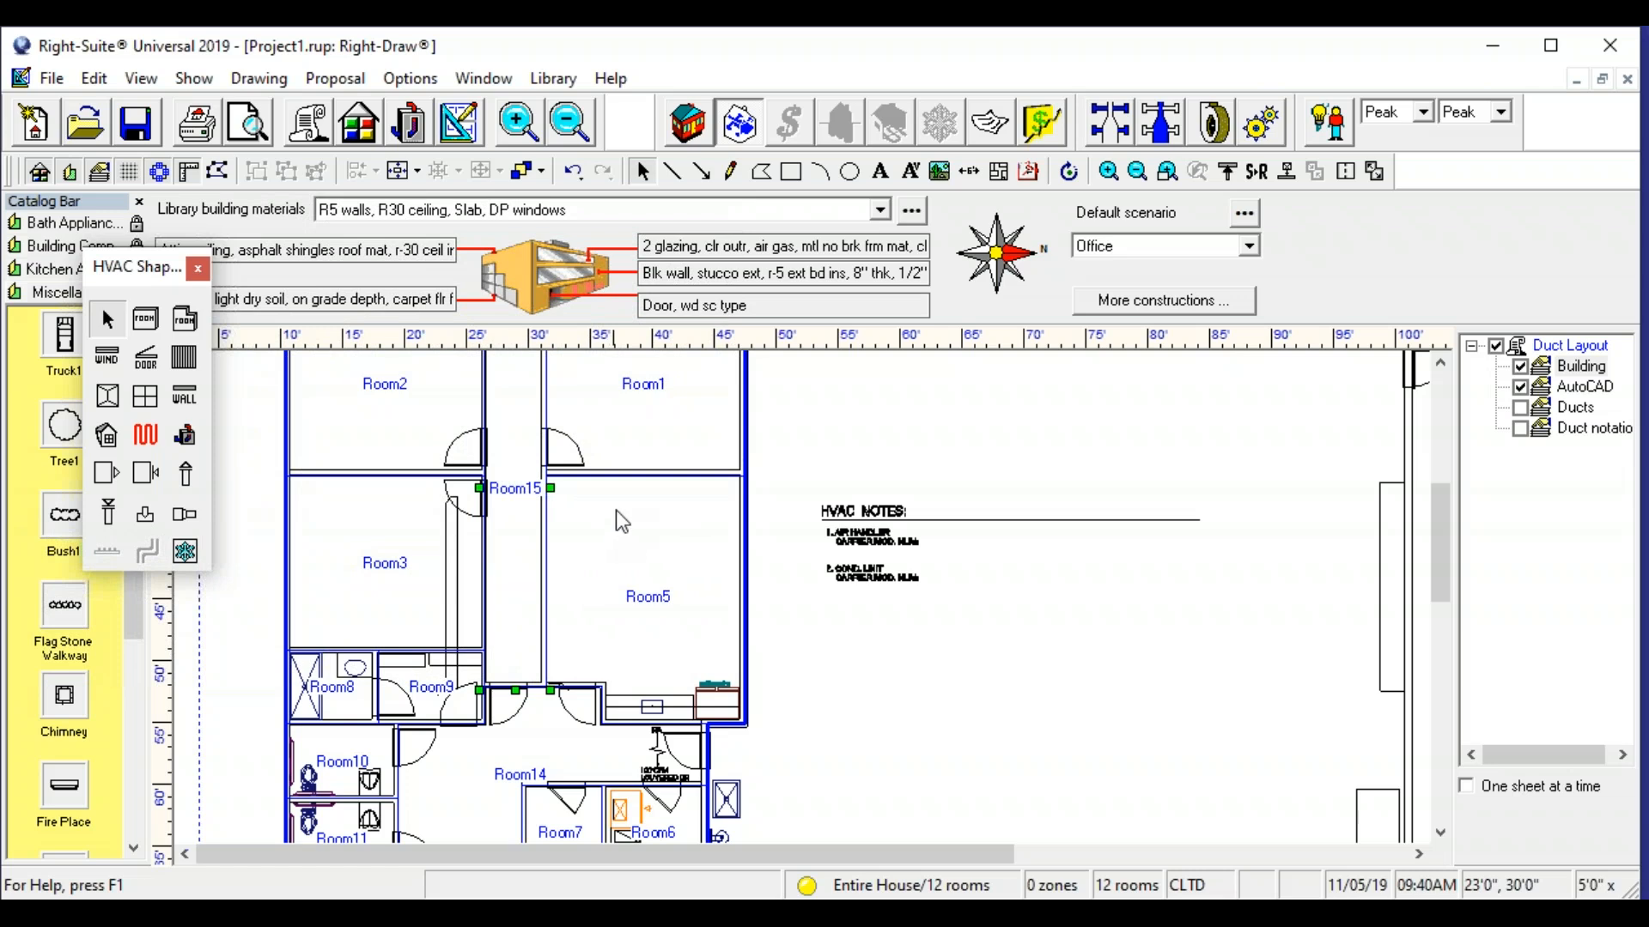
- Rename the upper-left office room as Office 1 and the upper-right one as Office 2
scroll(390, 456, up, 1)
click(390, 455)
double_click(398, 458)
text(0)
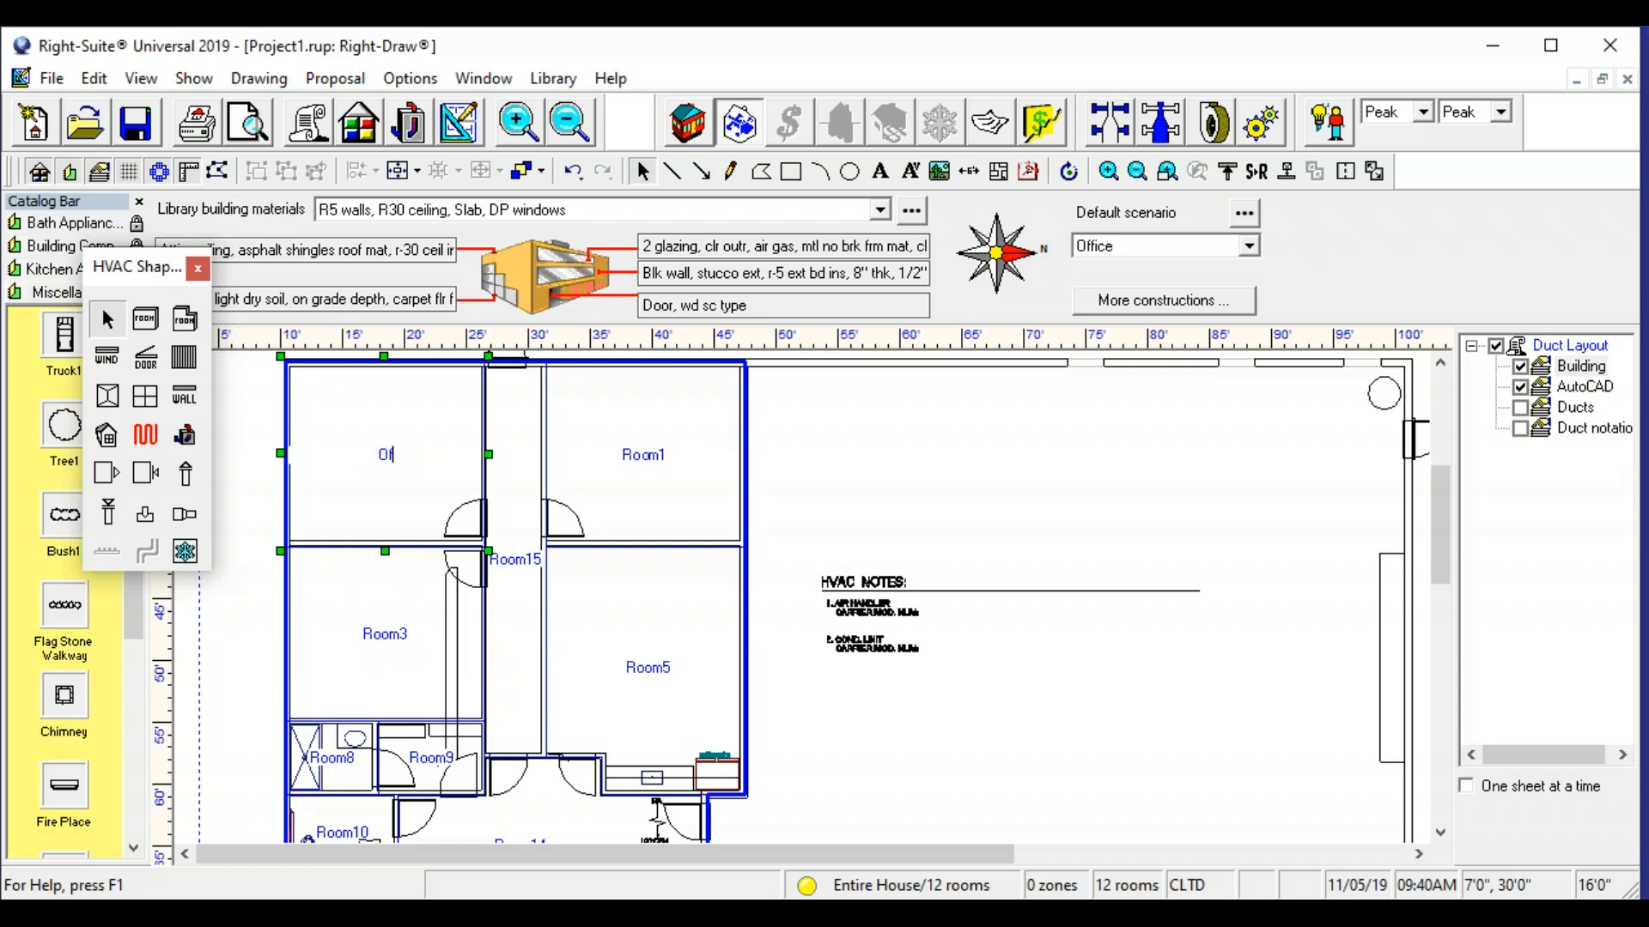
text(ffice 1)
double_click(657, 455)
text(Office 2)
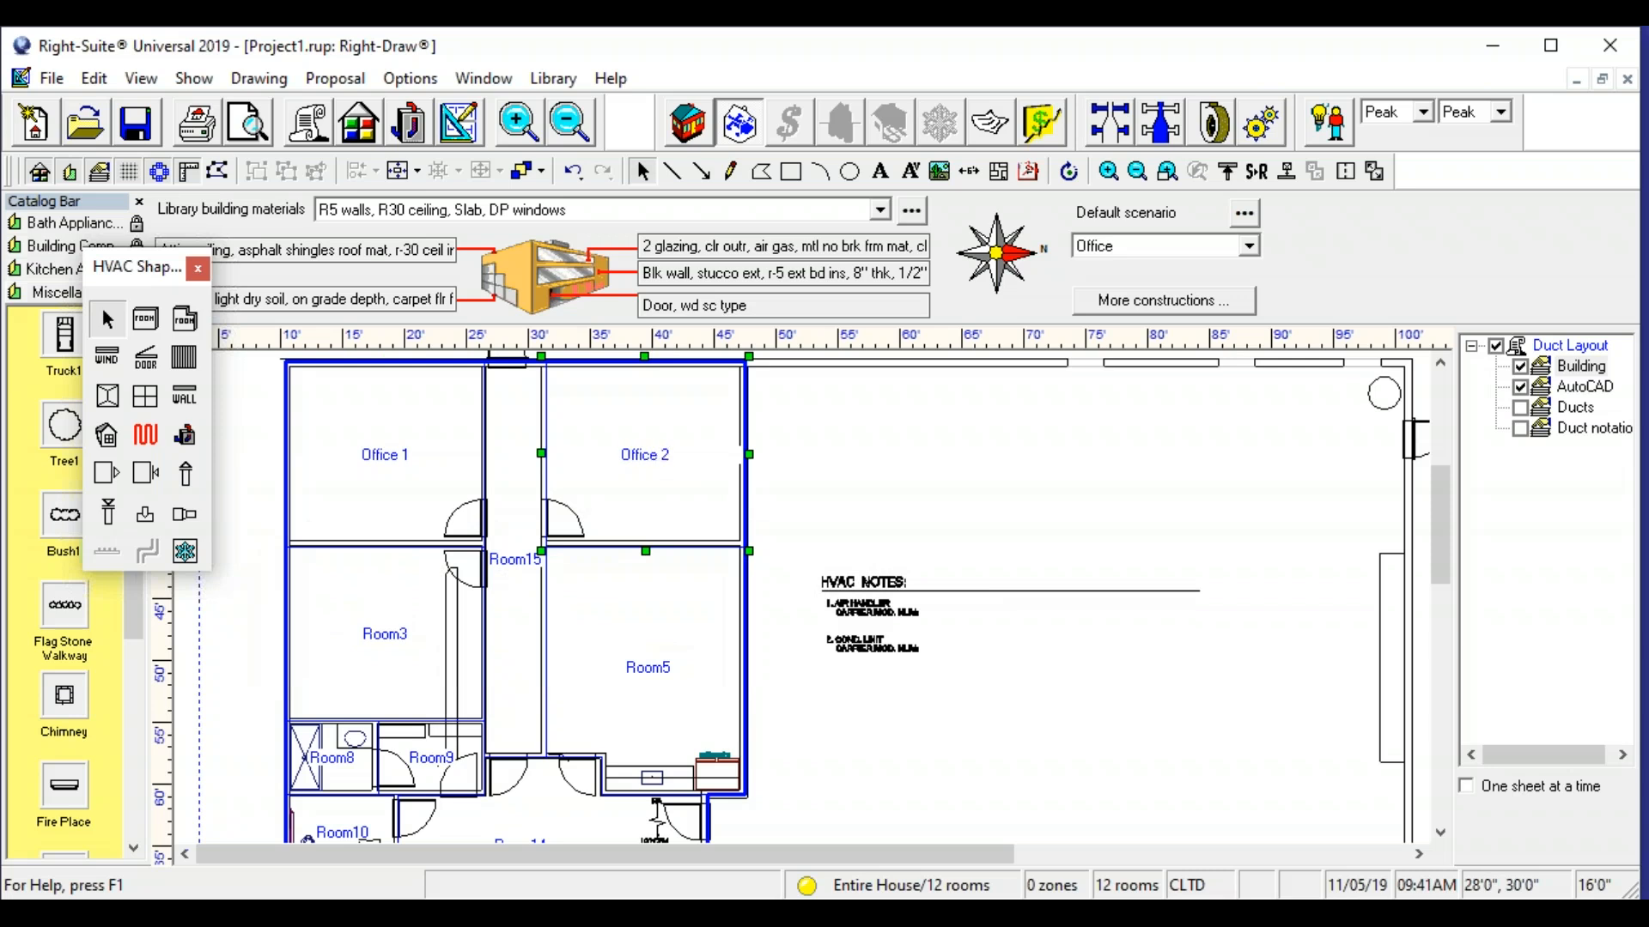
- Rename the room below Office 1 as Office 3 and the room below Office 2 as Office 4
click(402, 655)
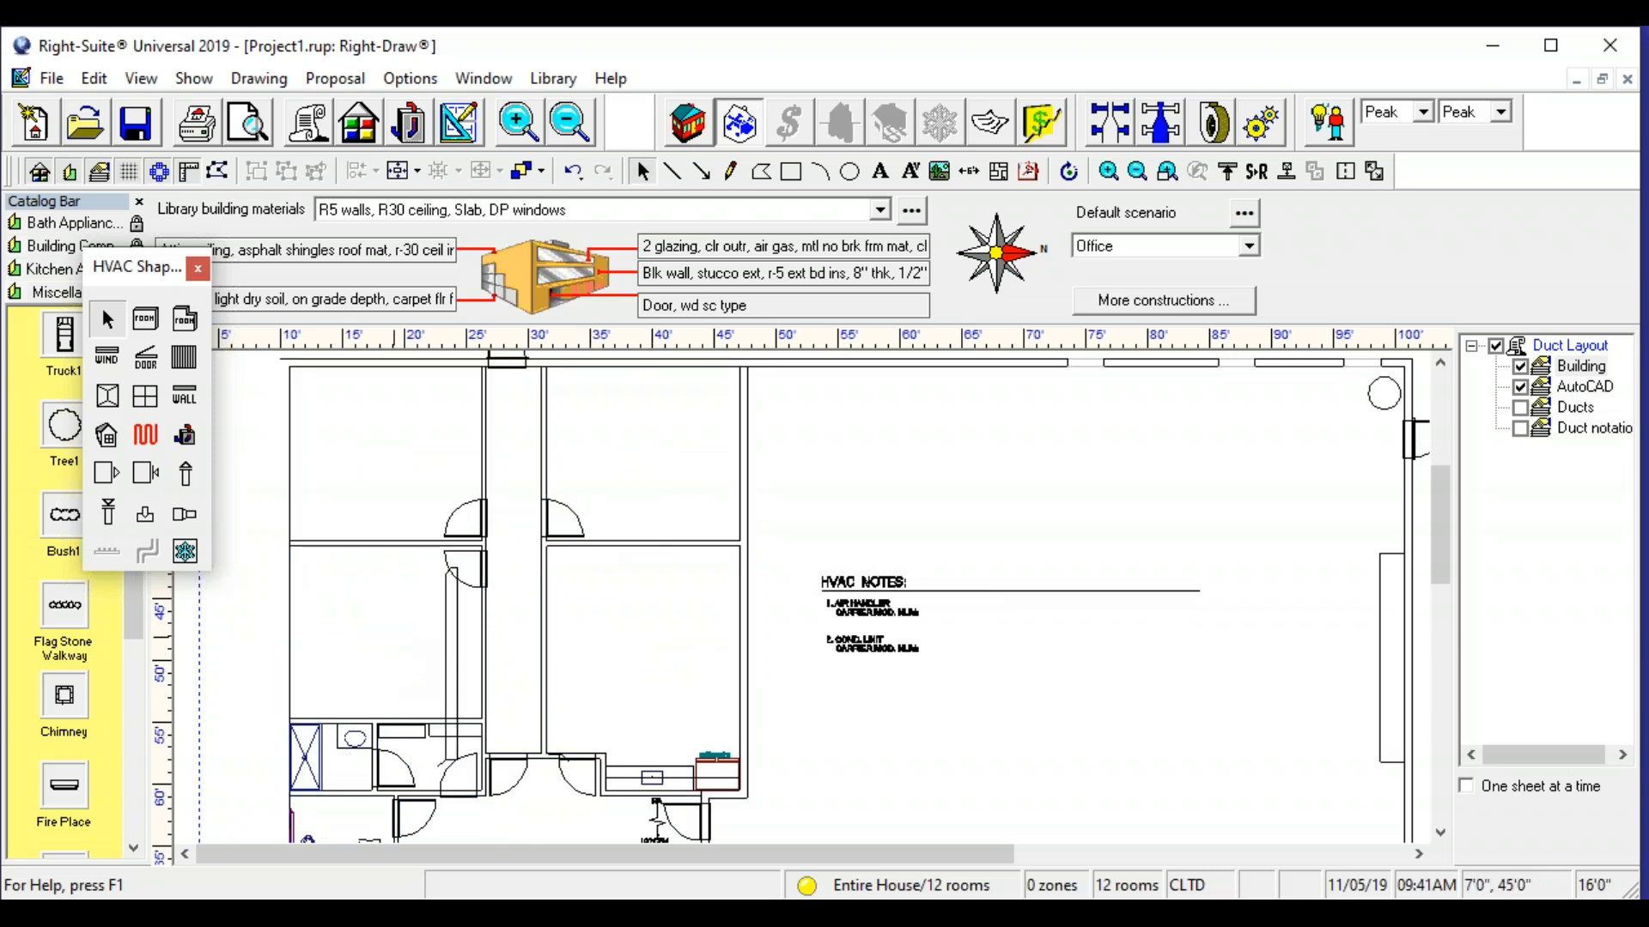
text(Office 3)
click(653, 687)
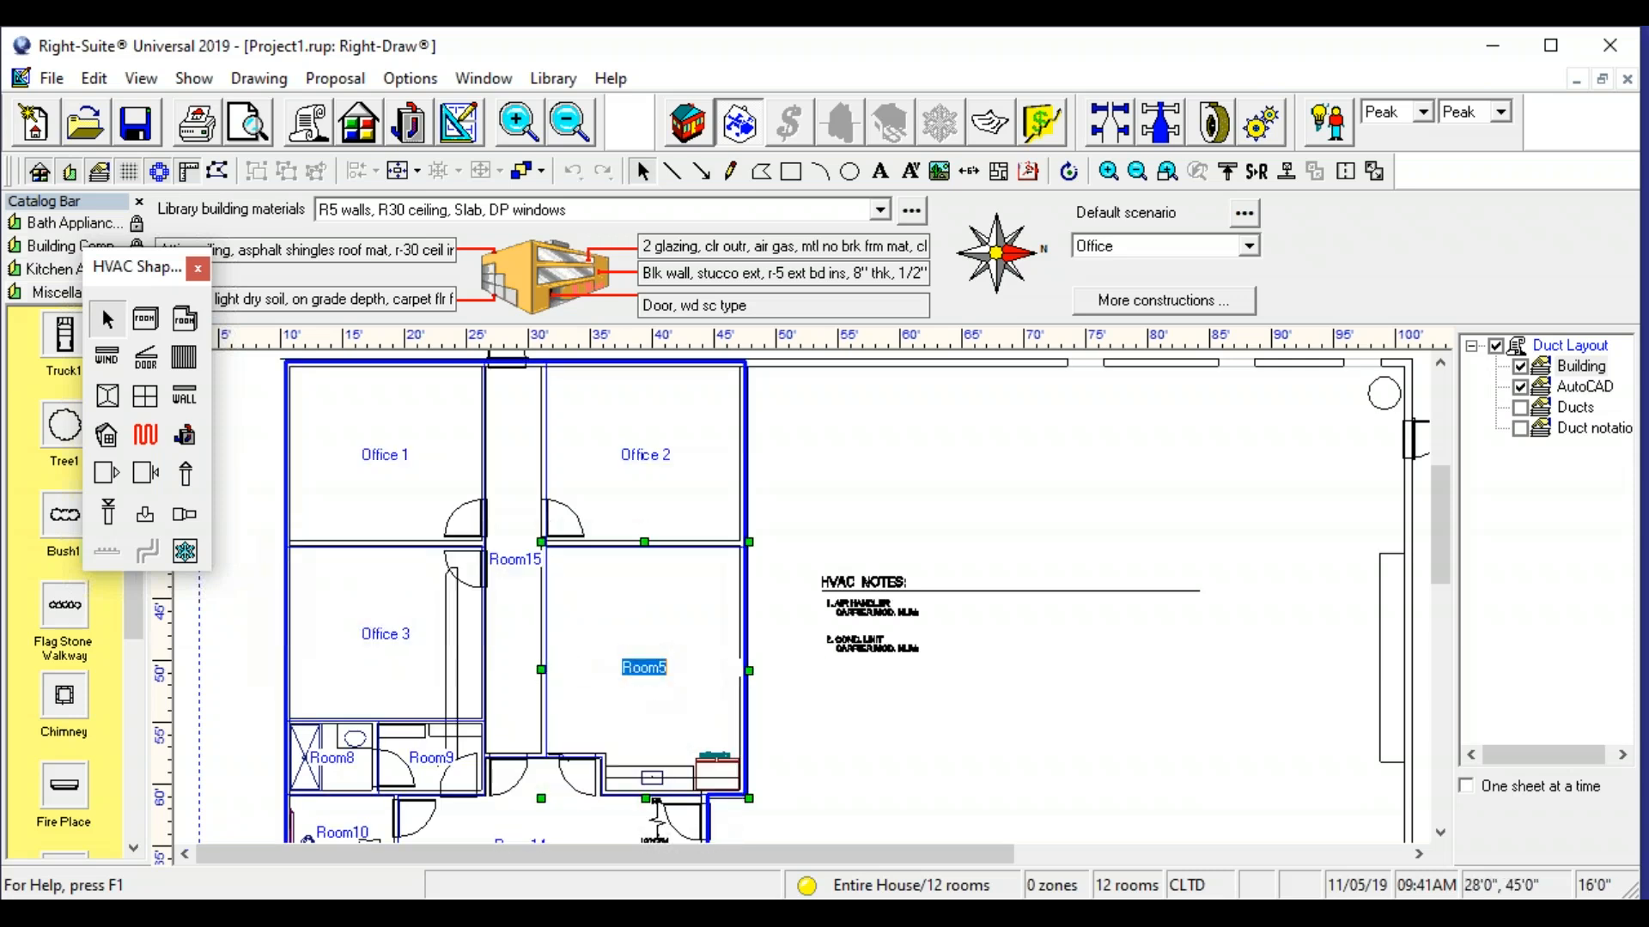
text(Office 4)
- Rename the merged irregular room south of the offices as Lobby
scroll(459, 691, down, 3)
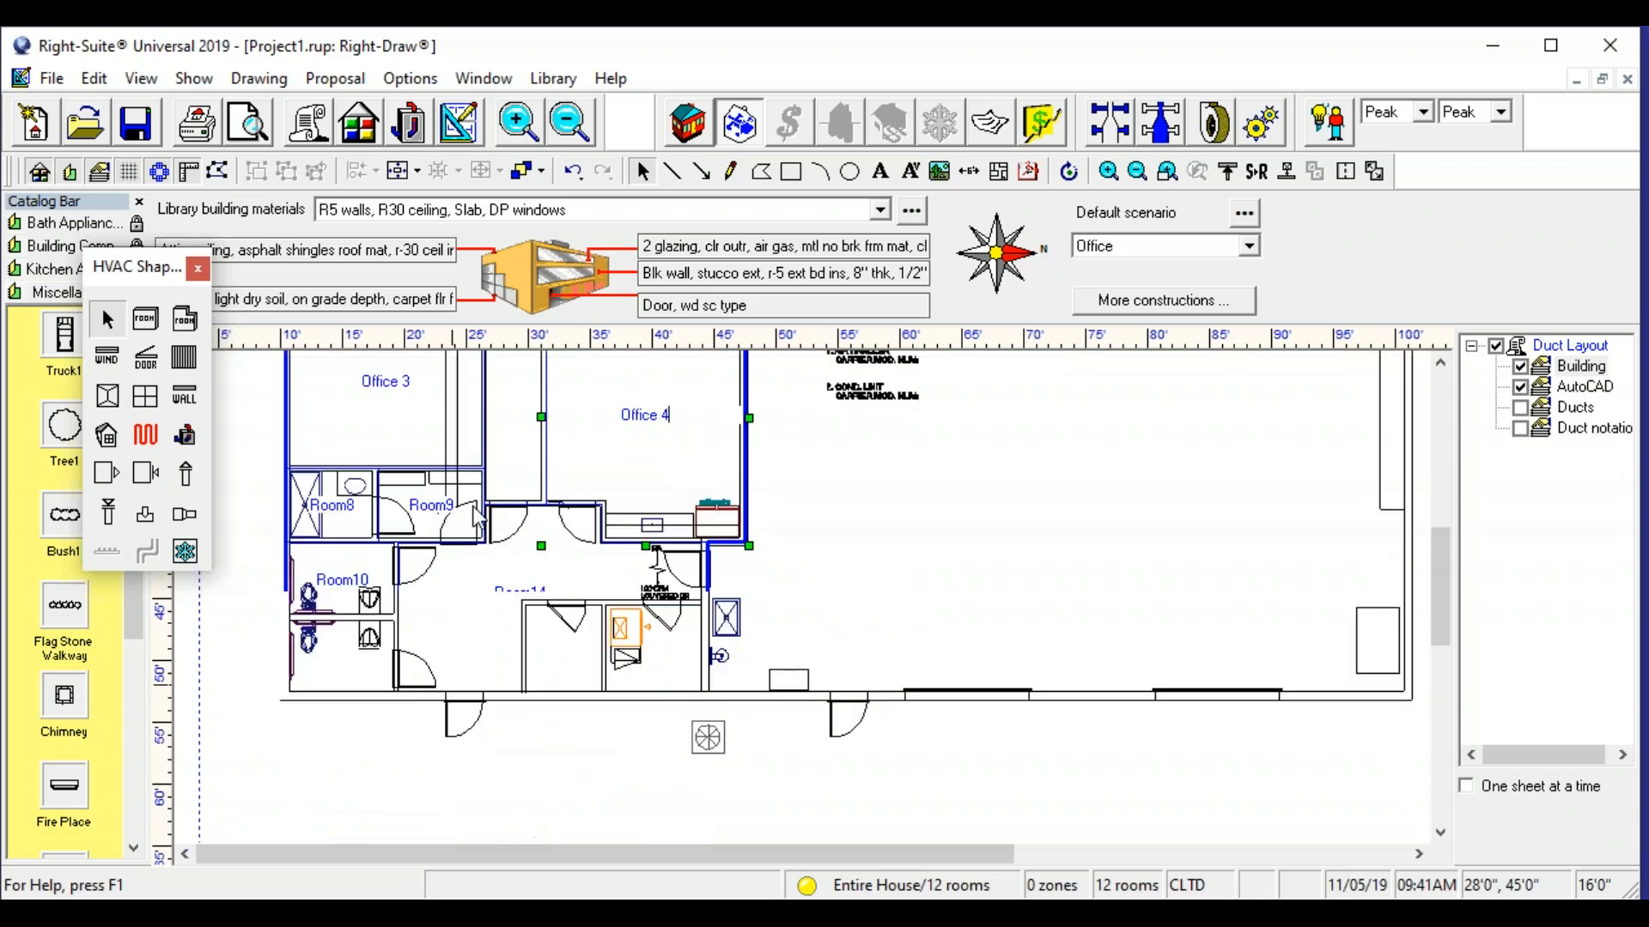
click(508, 598)
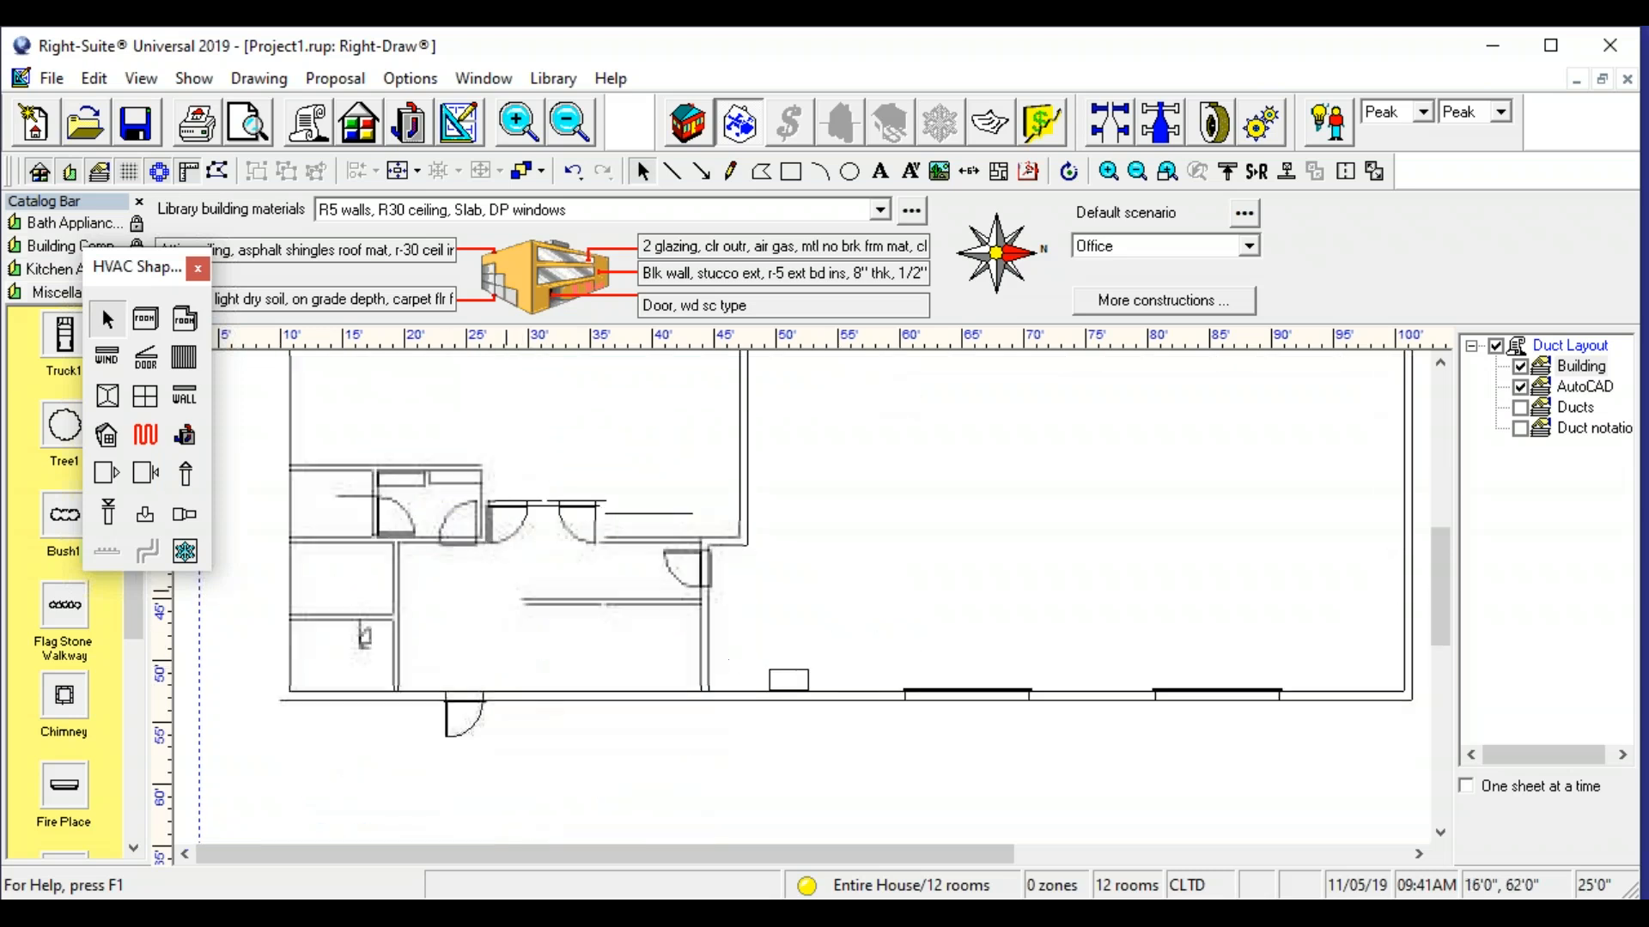
click(508, 594)
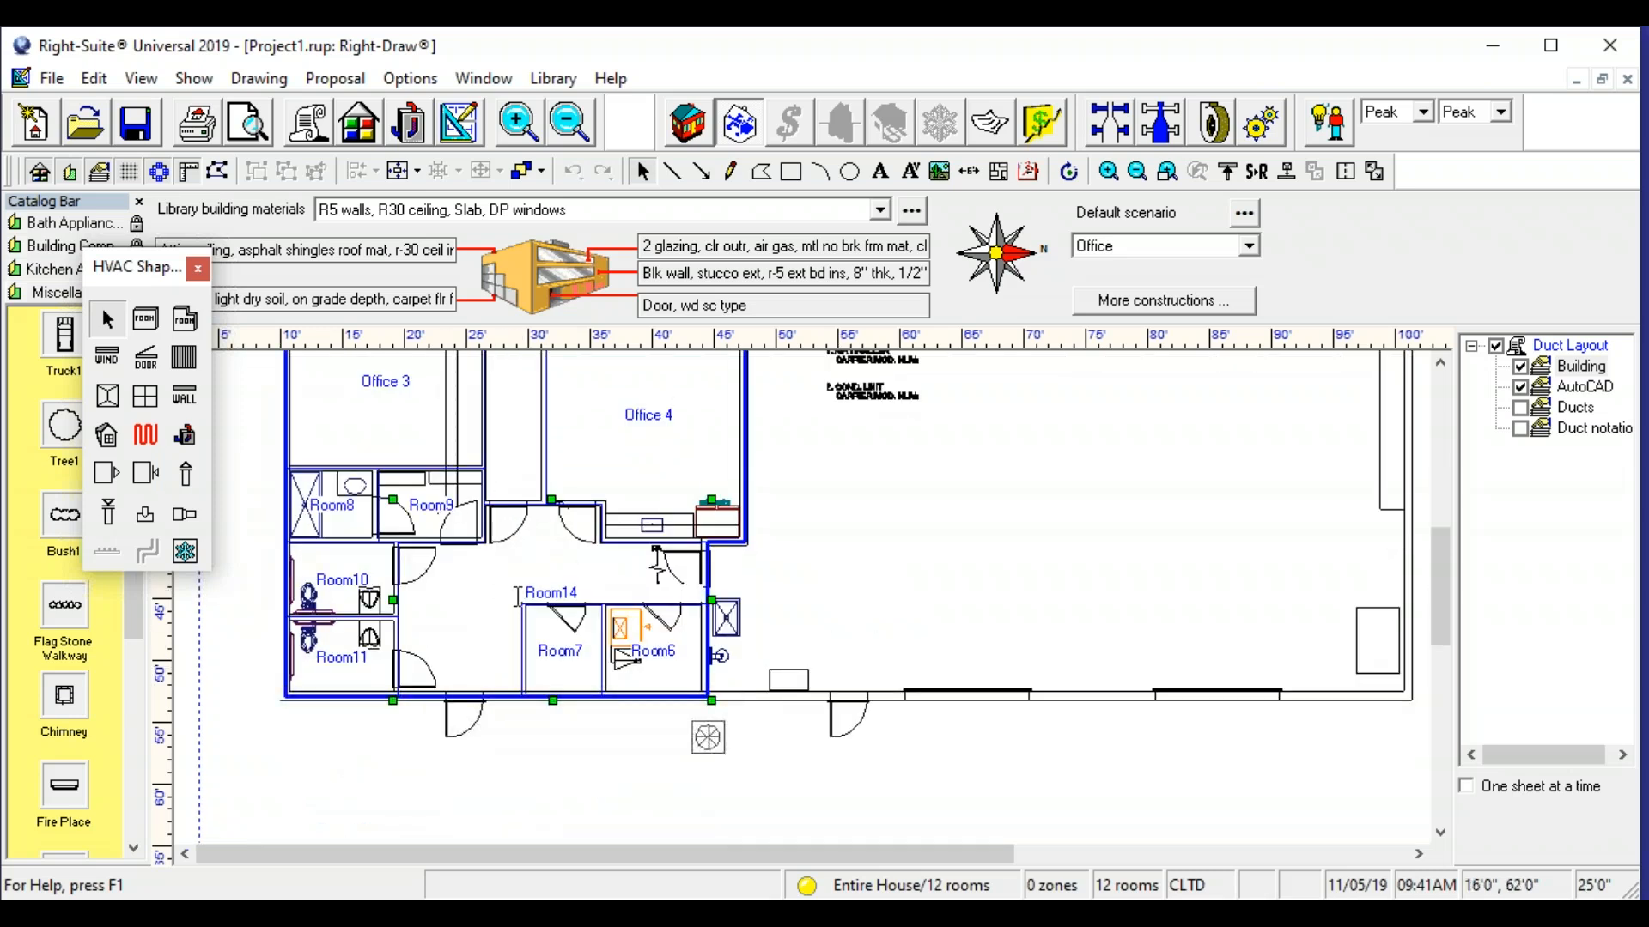
double_click(522, 594)
text(Lo)
- Rename the two restrooms west of the lobby as RR 1 for the upper one and RR 2 for the lower one
click(360, 582)
click(352, 581)
double_click(352, 581)
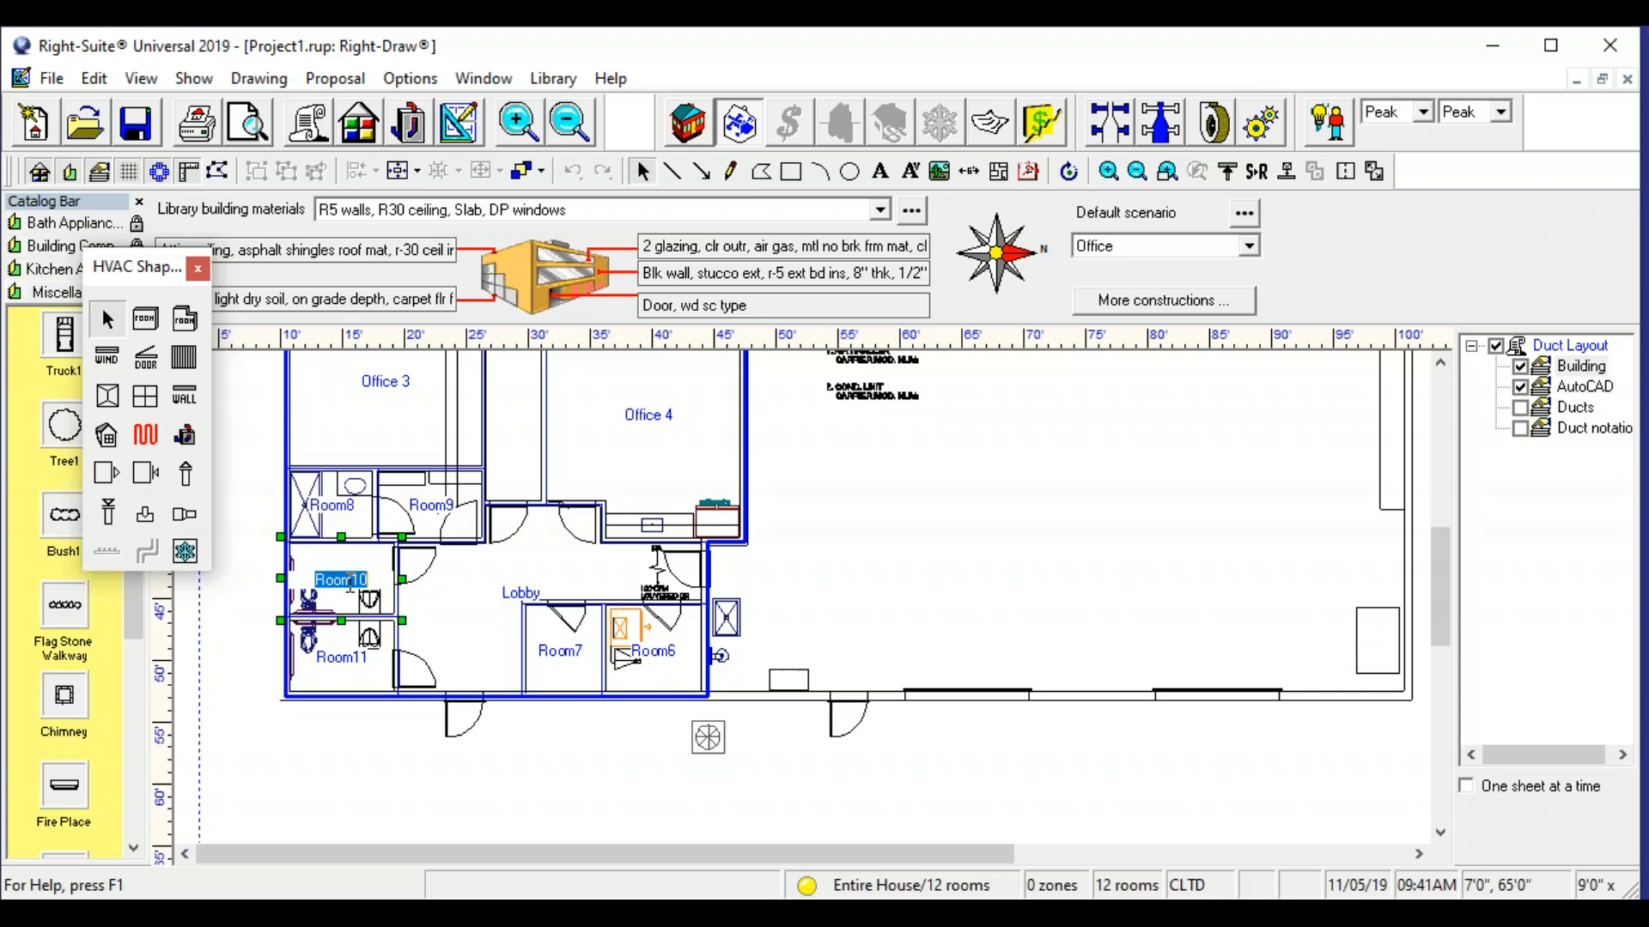
text(RR 1)
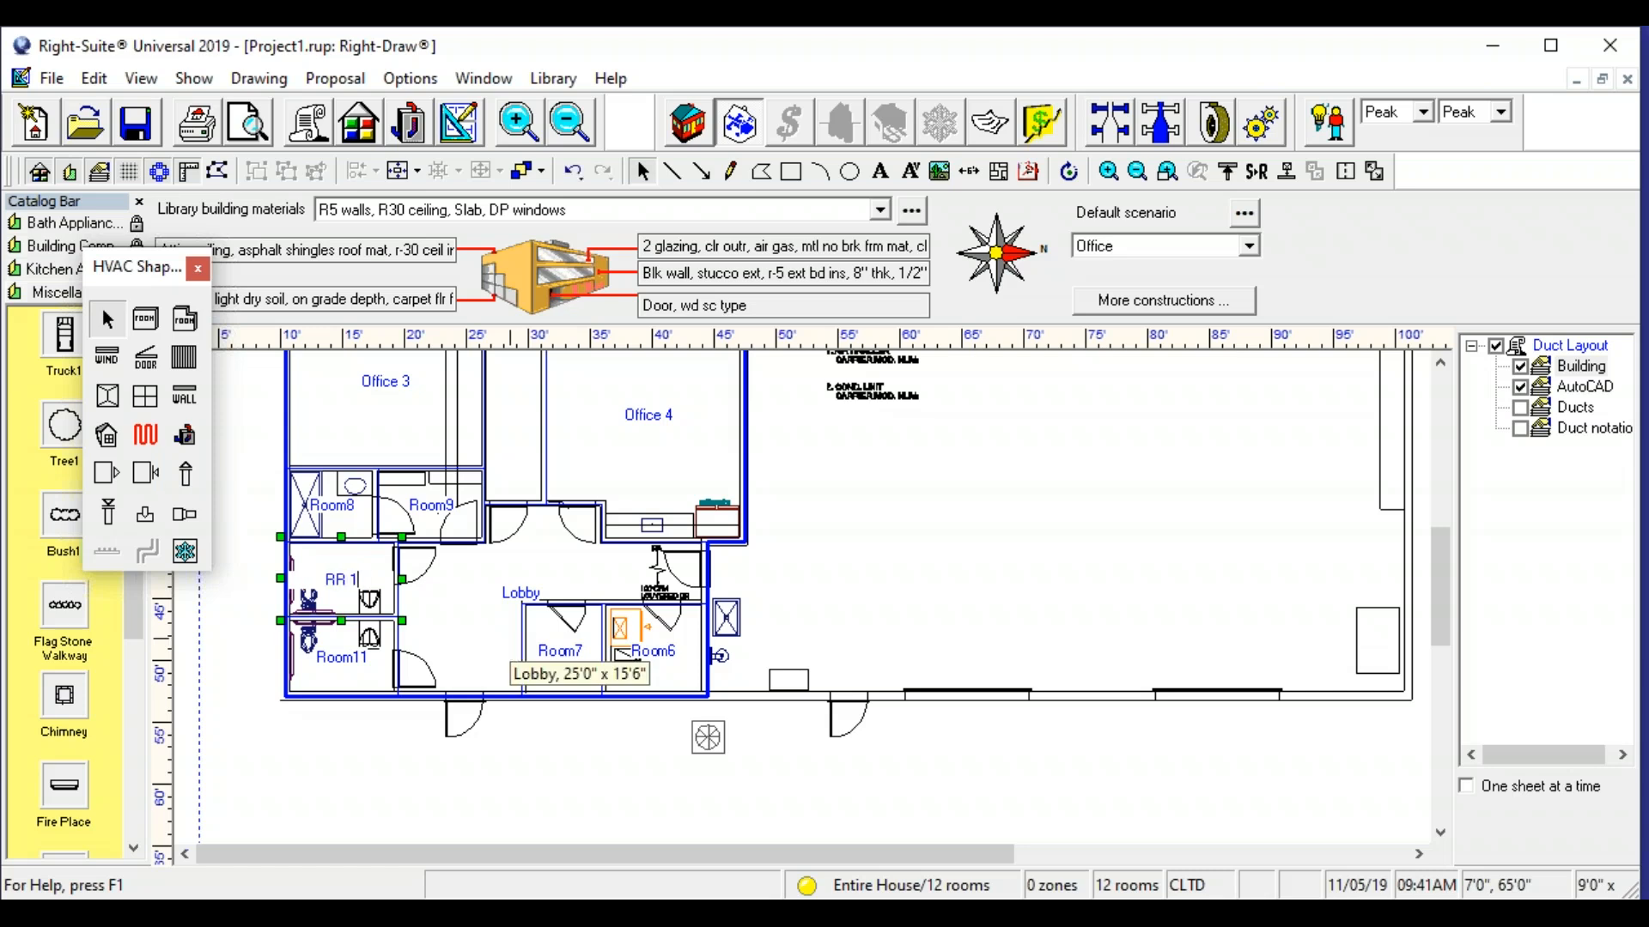
click(344, 658)
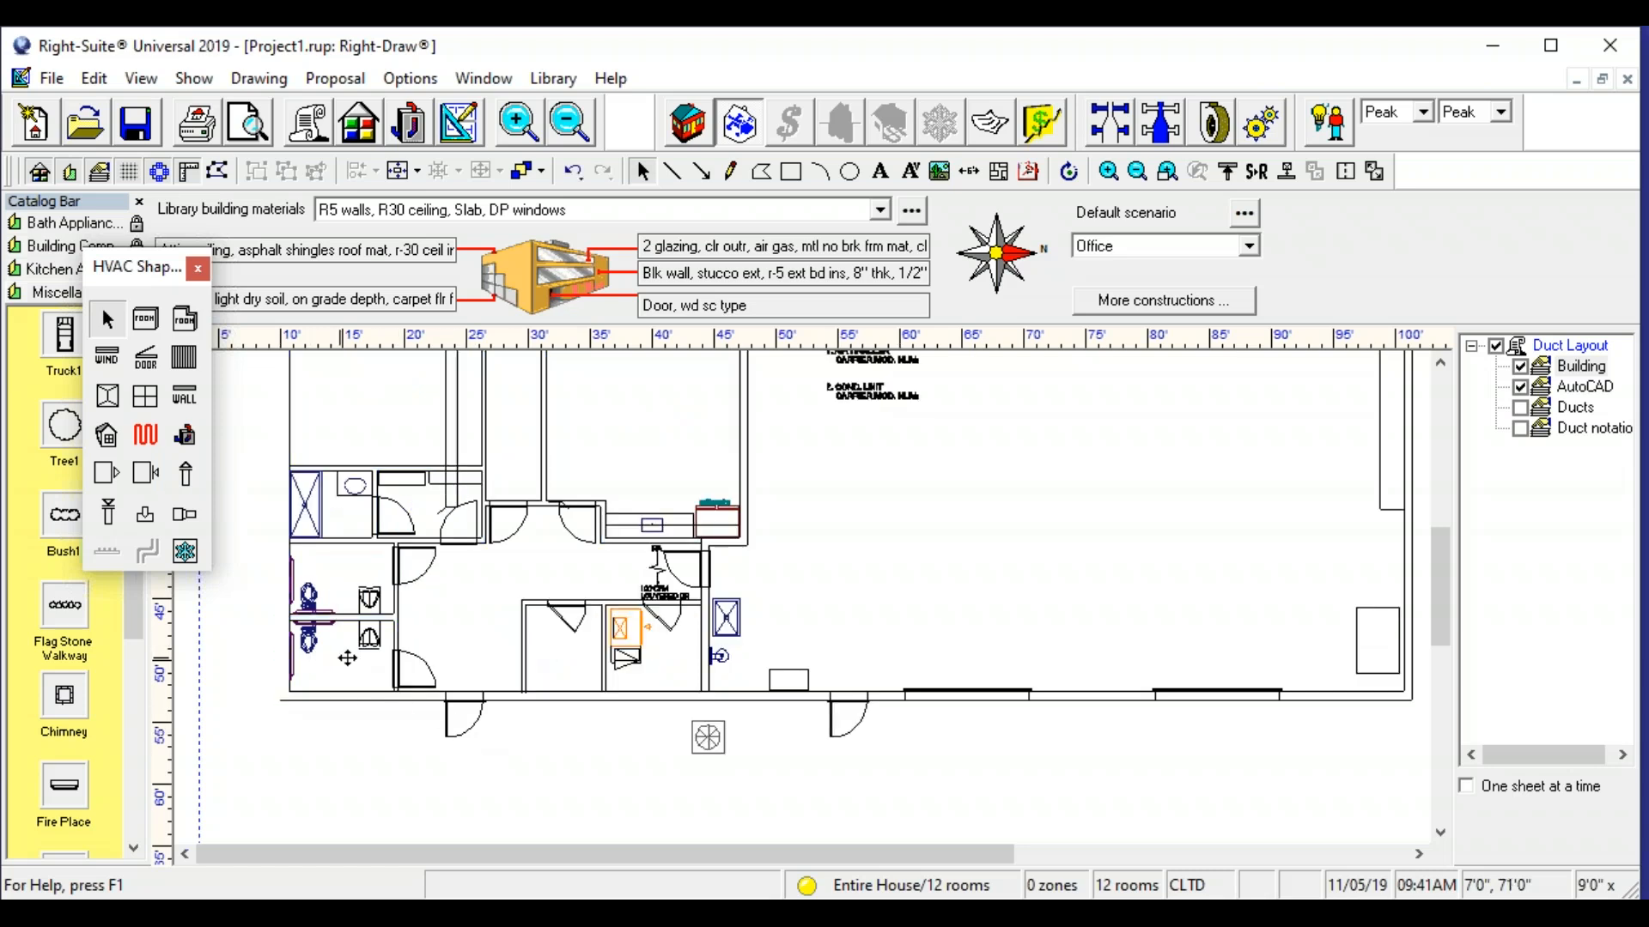
double_click(354, 657)
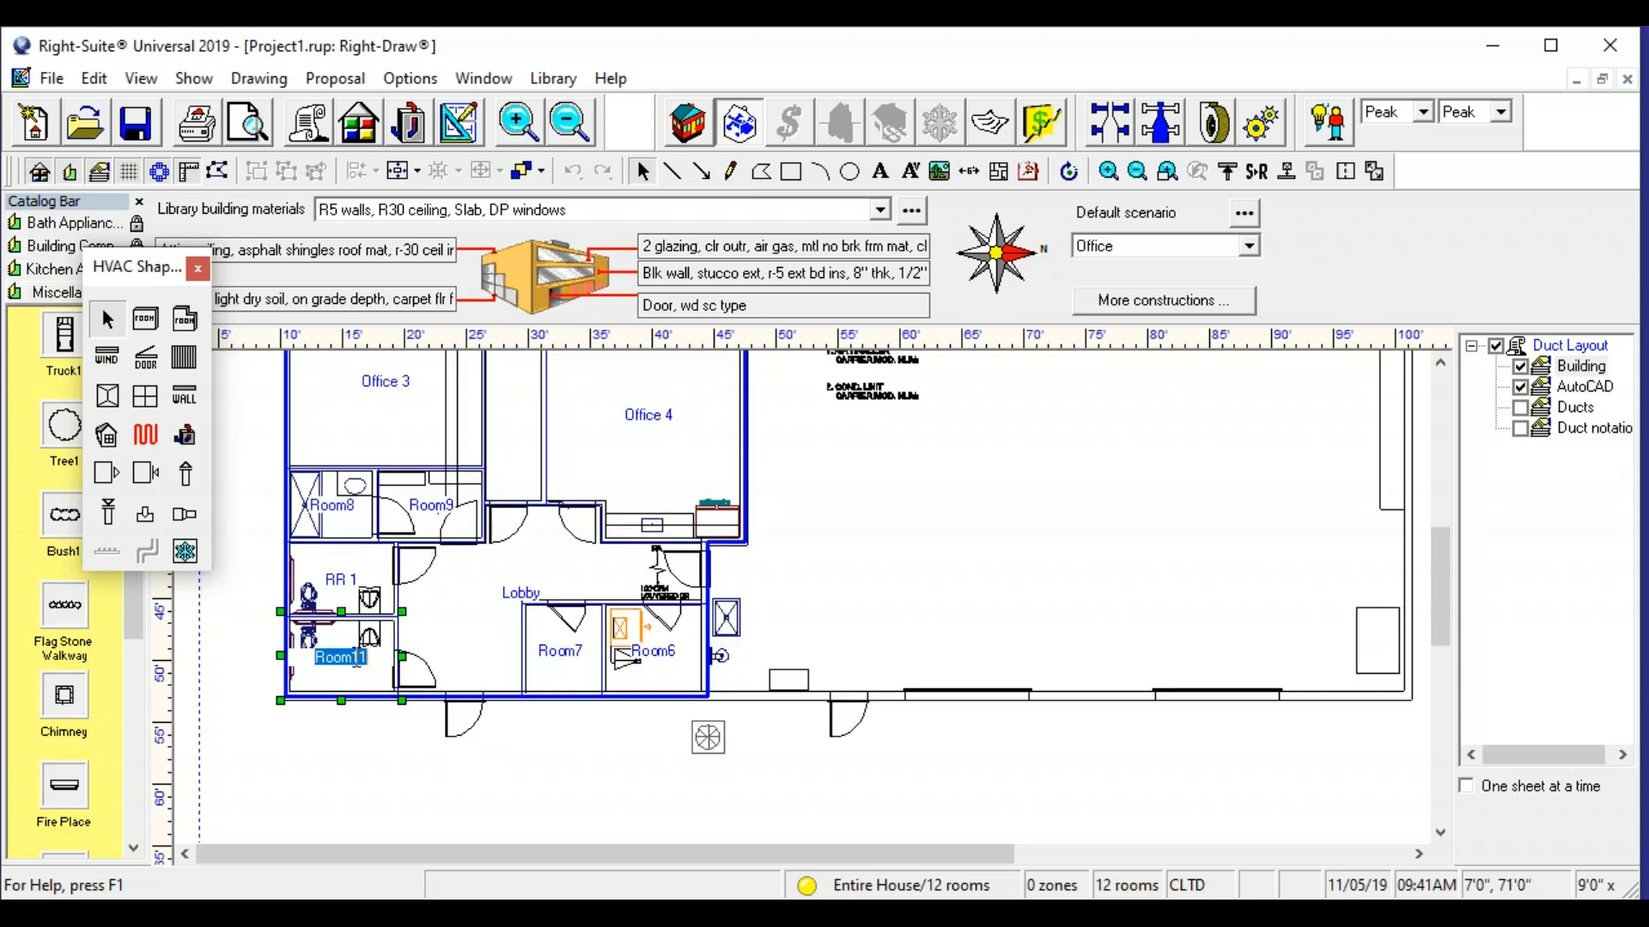
text(RR 2)
click(554, 714)
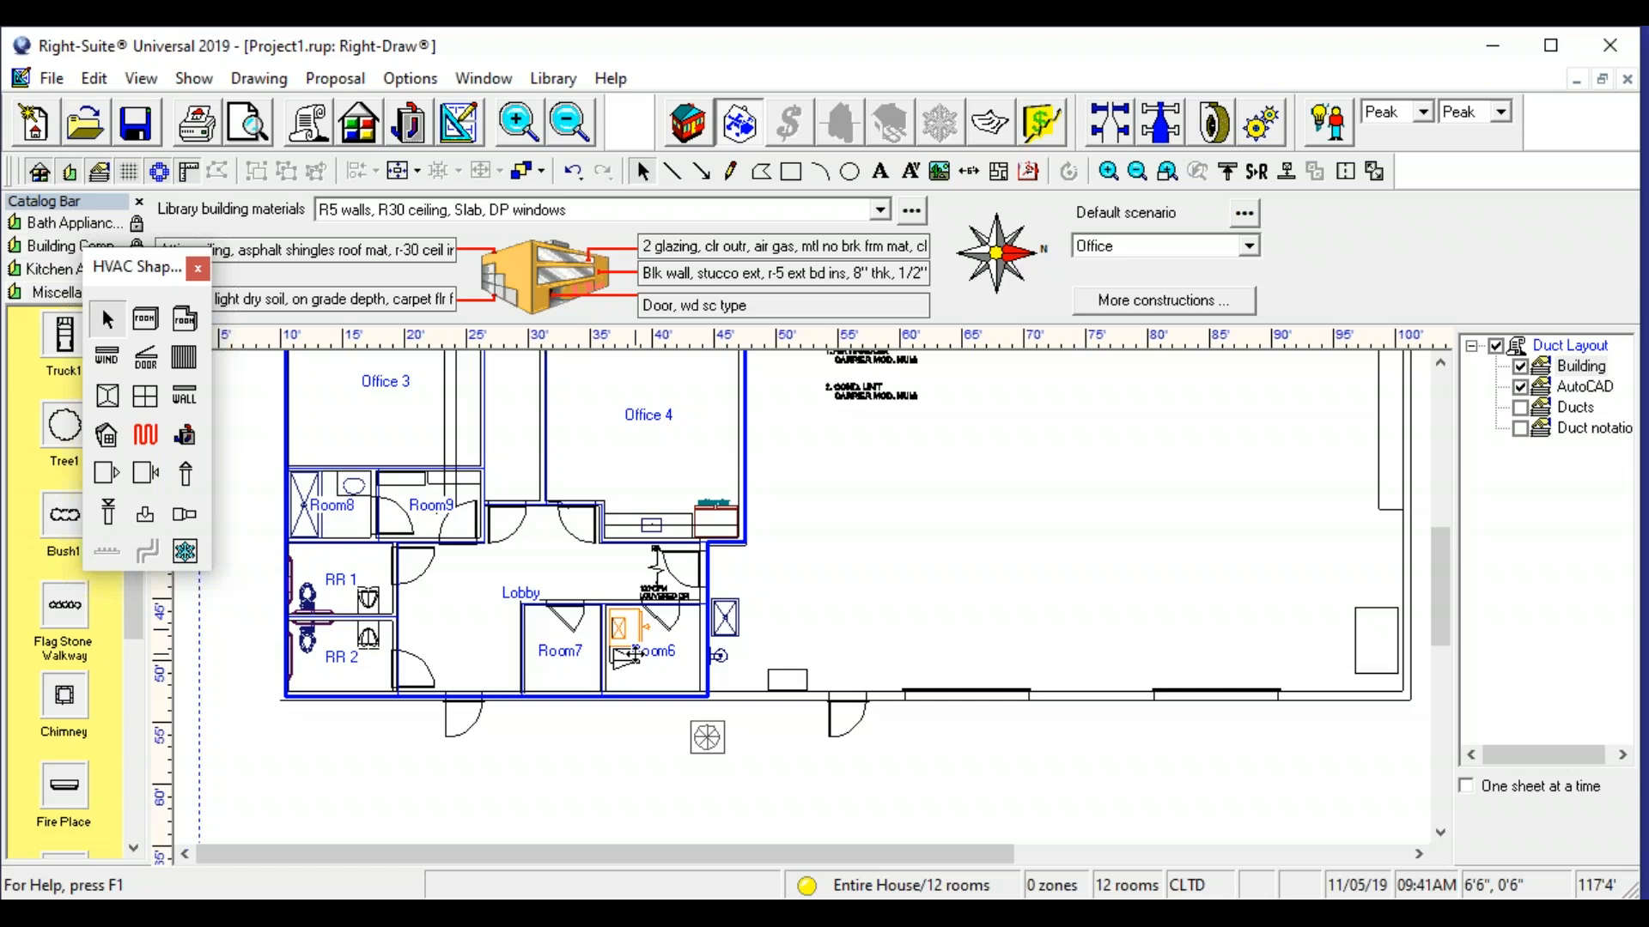
- Rename the small equipment room in the lobby's lower-right corner as Mech
click(621, 656)
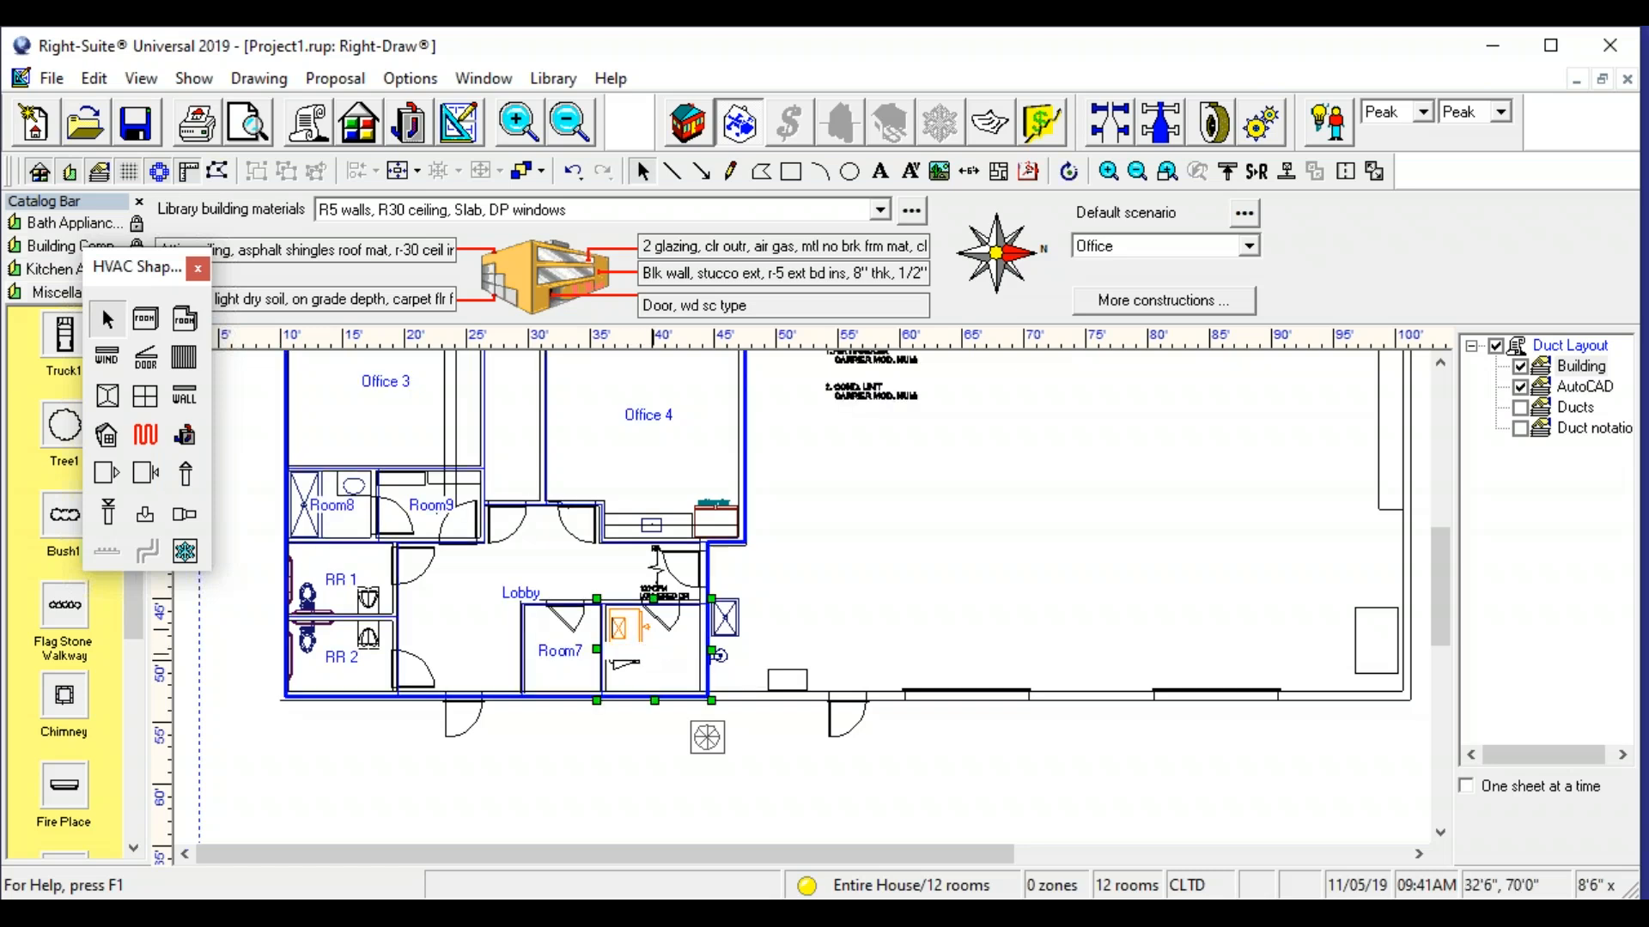
double_click(668, 653)
text(Mecgh)
key(BackSpace)
key(BackSpace)
click(591, 777)
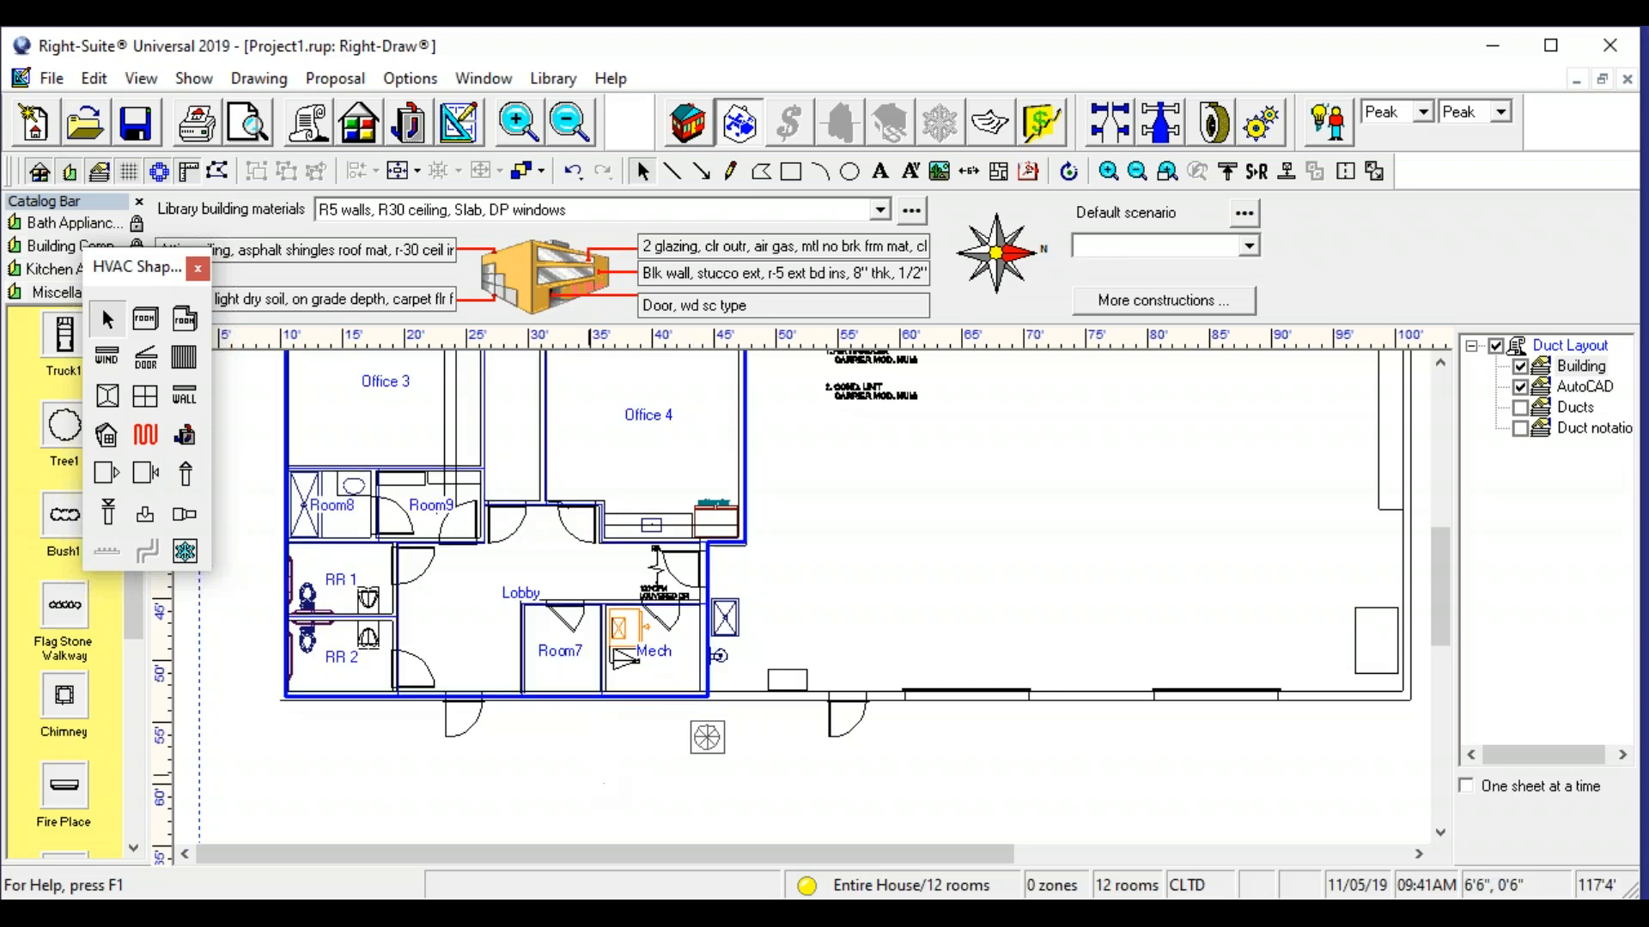
- Rename the room with the shower stall below Office 3 as Shower
scroll(400, 524, up, 1)
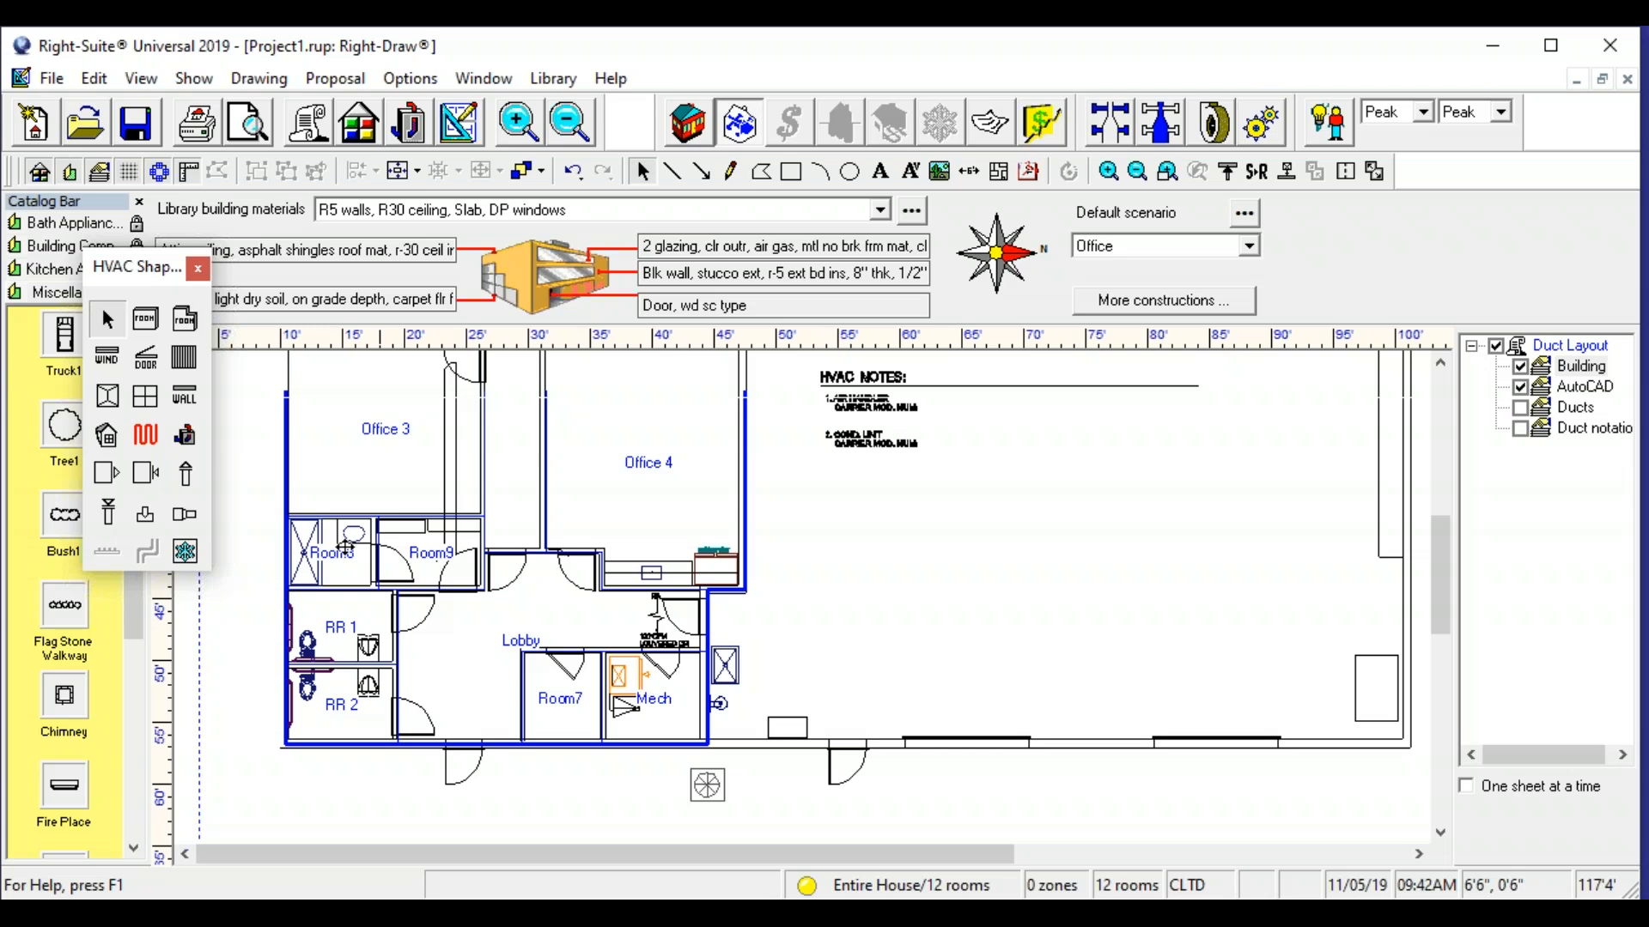
click(328, 547)
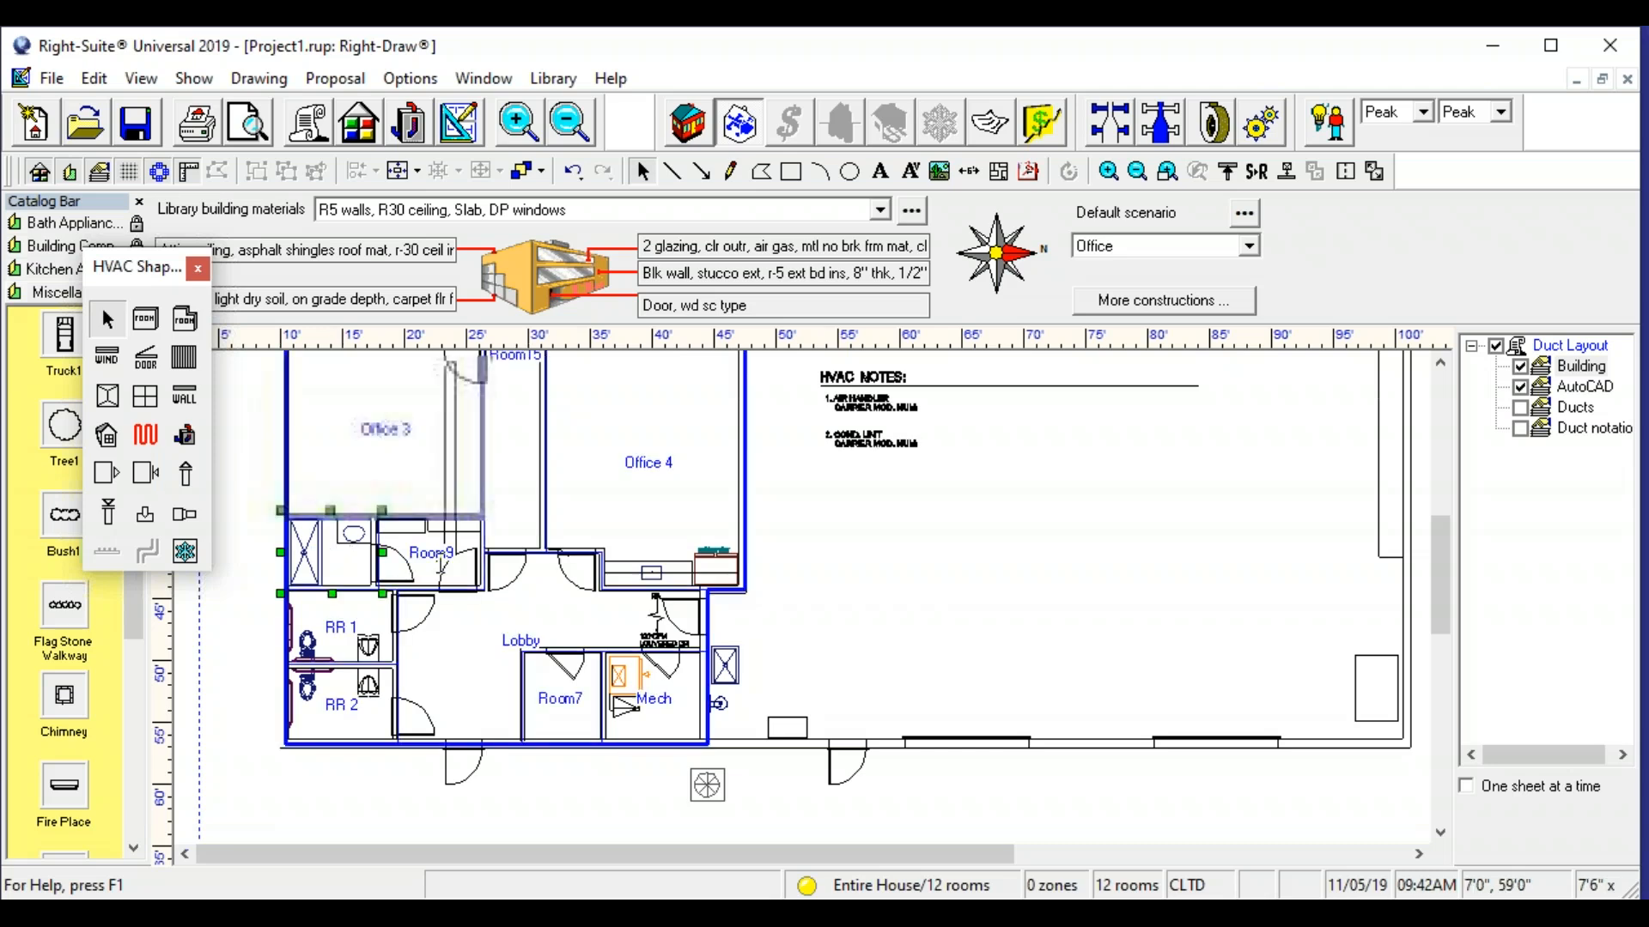
click(340, 554)
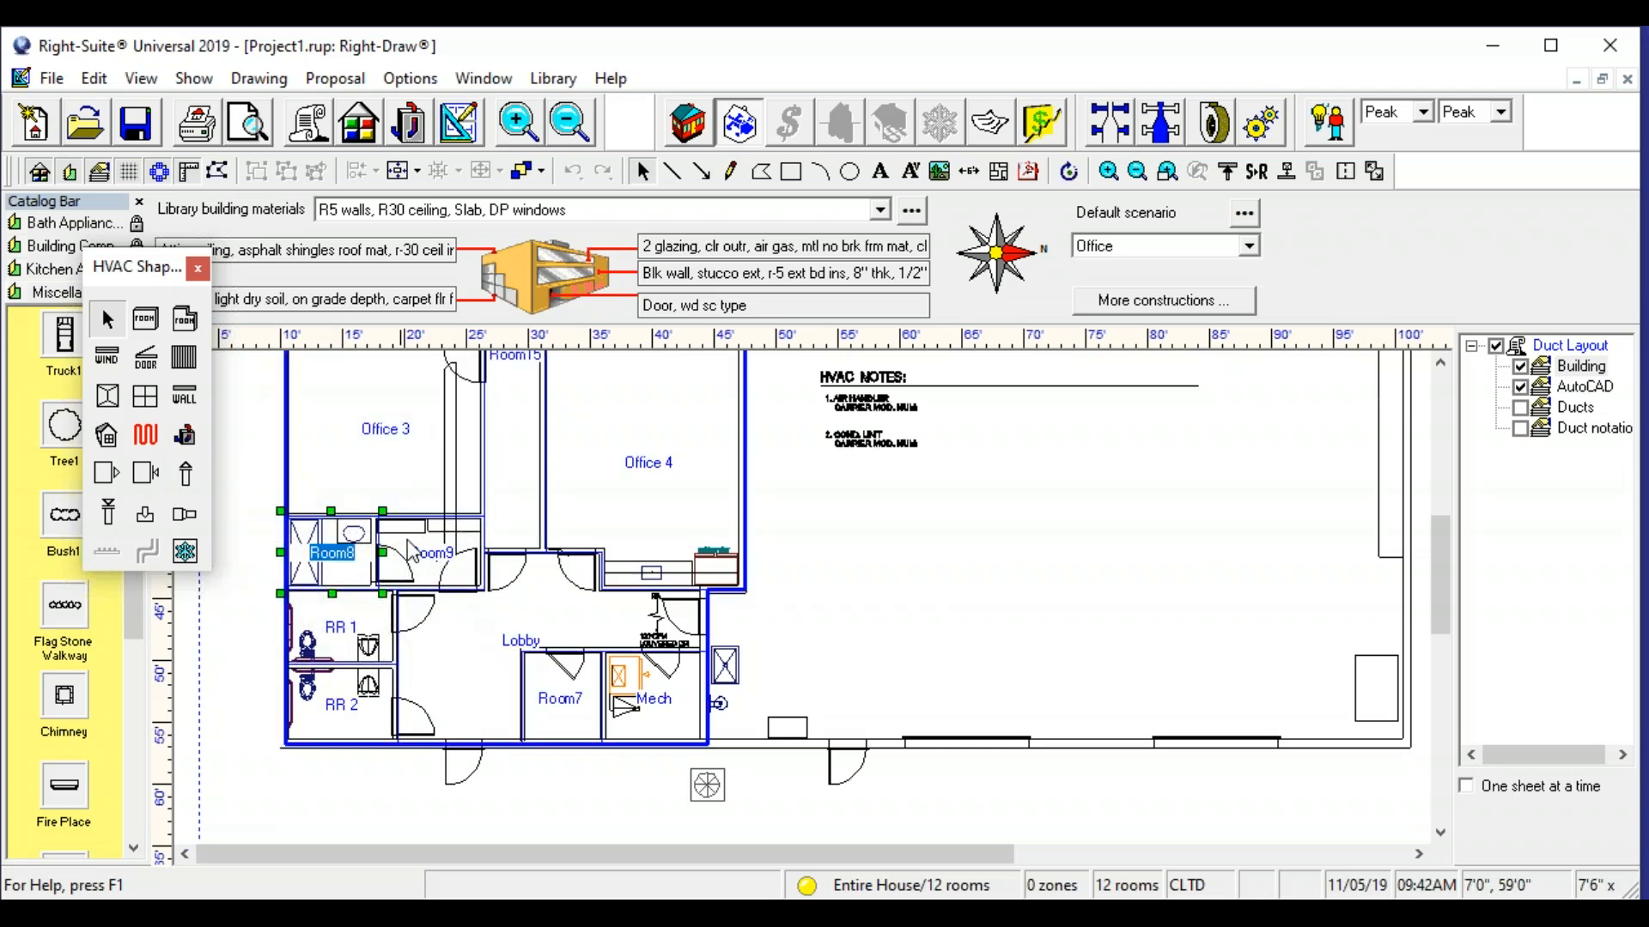
text(Shower)
- Rename the room beside Mech as Room 1 and the room beside Shower as Room 2
double_click(556, 702)
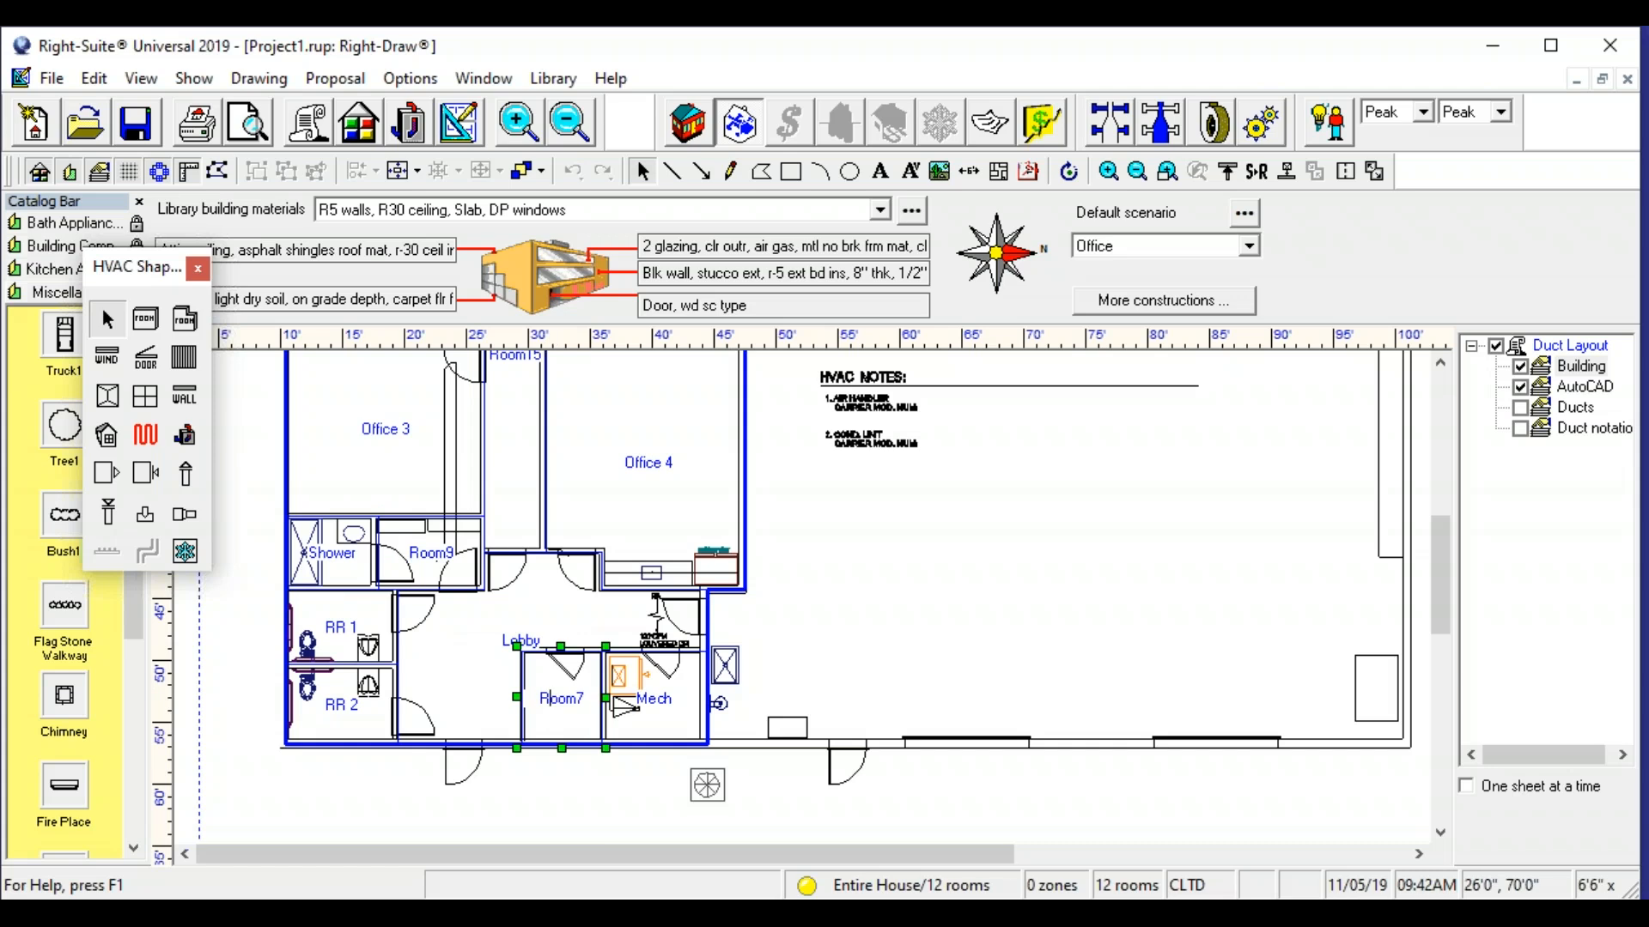
text(Room 1)
click(442, 562)
double_click(431, 554)
double_click(431, 554)
text(Room 2)
click(291, 788)
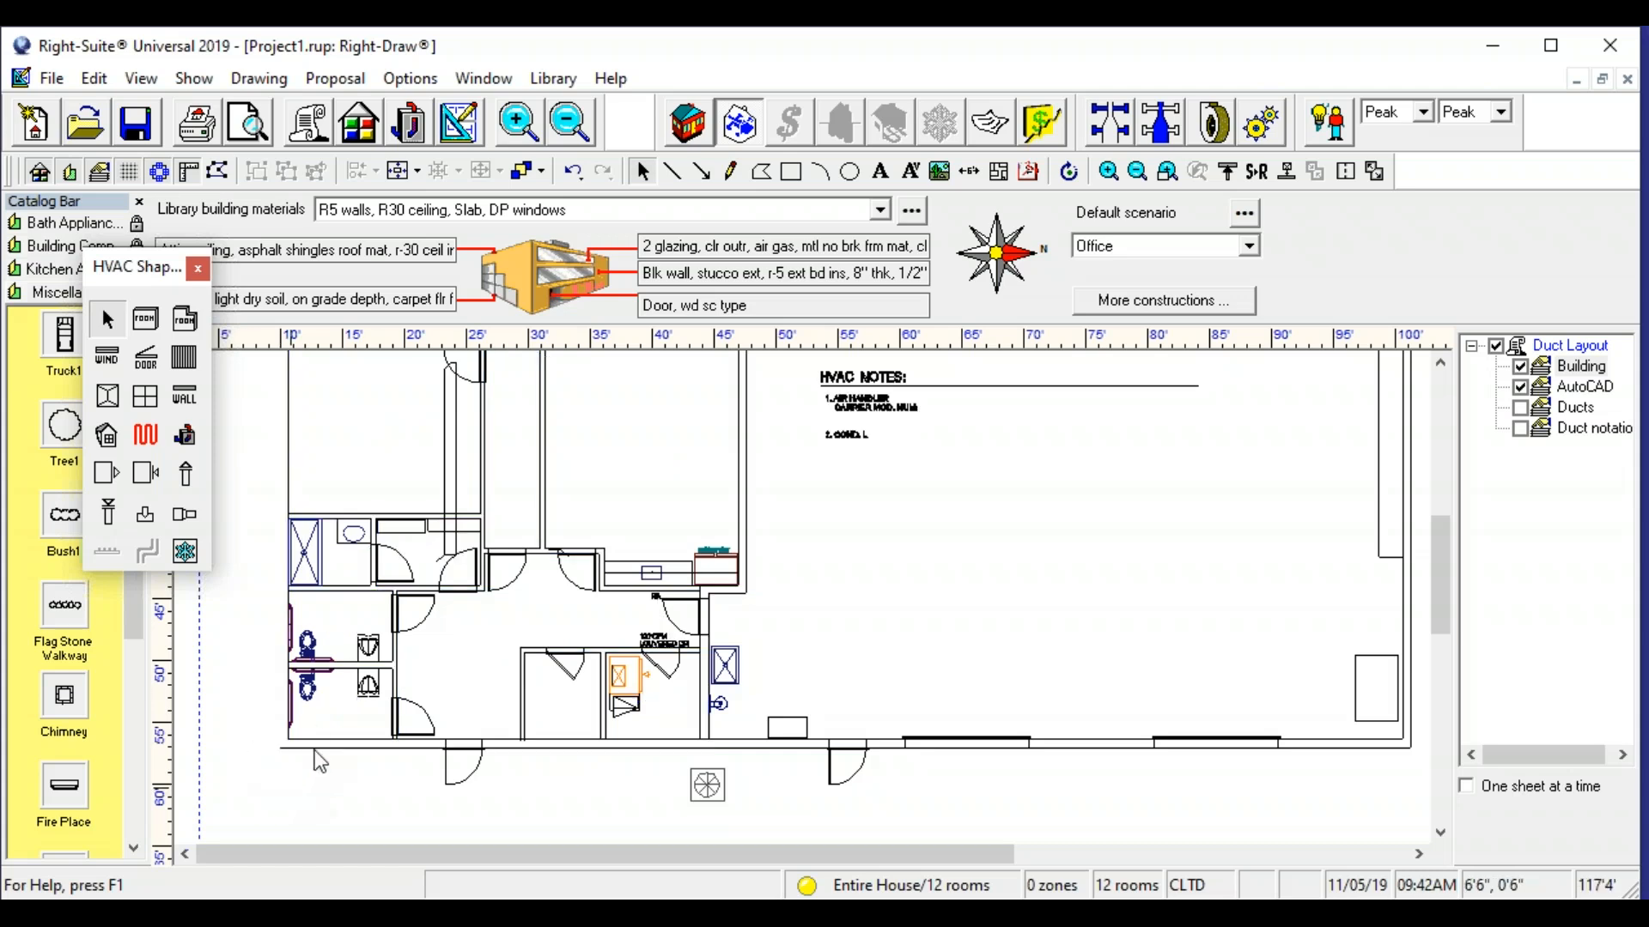
- Draw a door over the plan's entrance door in the lobby's lower outer wall
scroll(552, 462, down, 1)
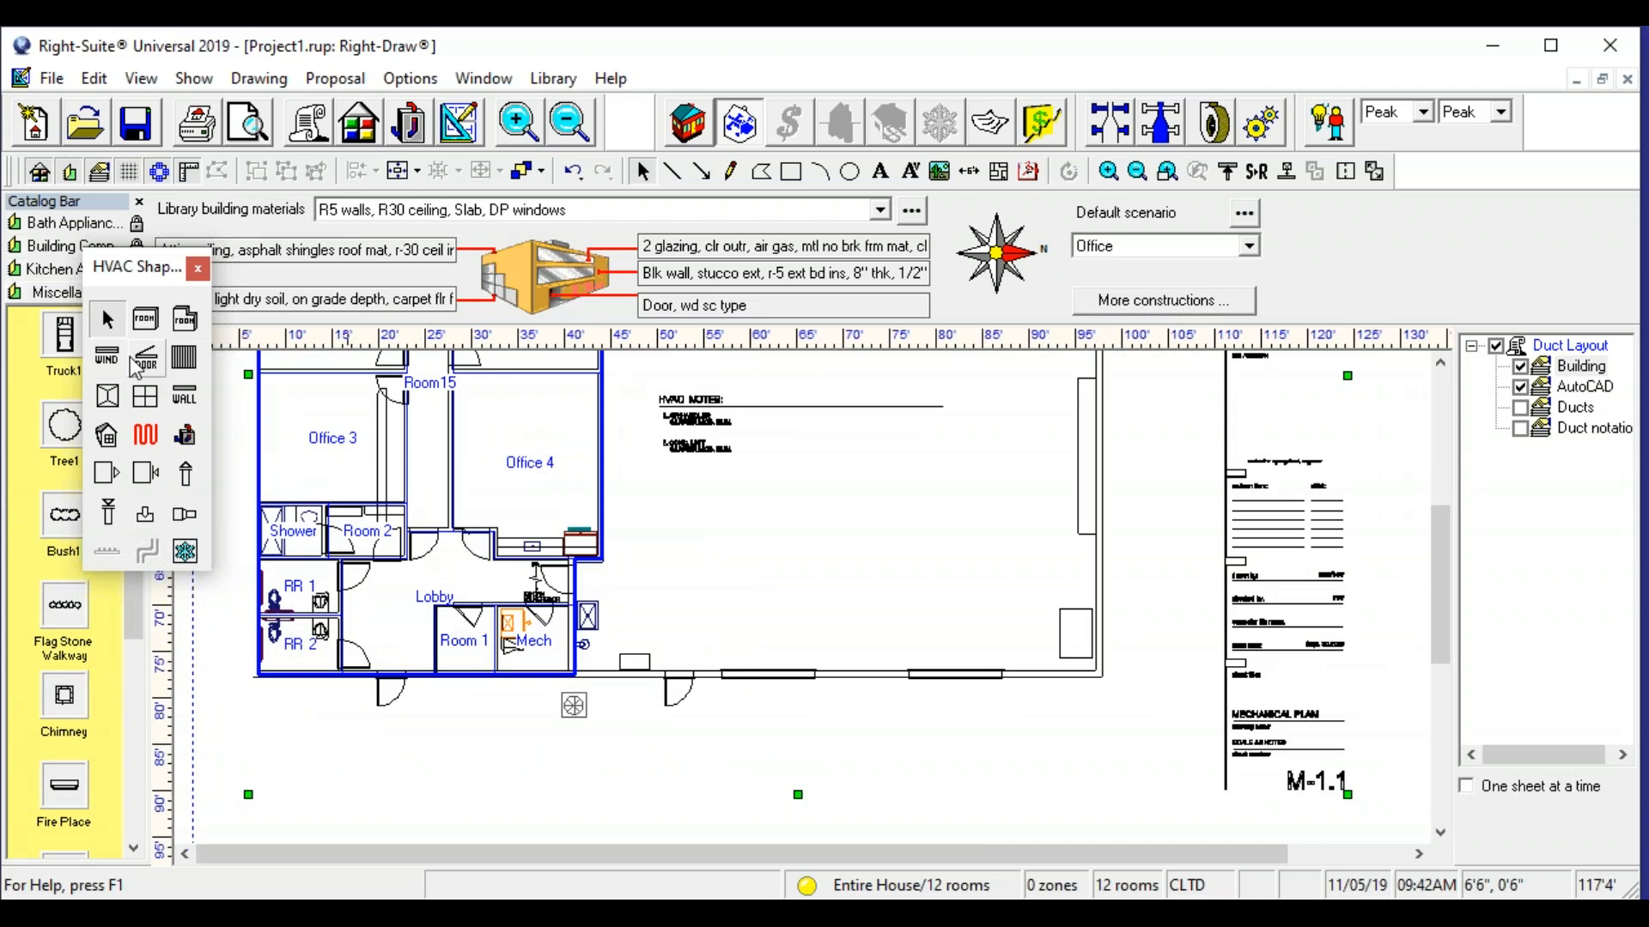
scroll(460, 754, up, 1)
scroll(425, 710, up, 4)
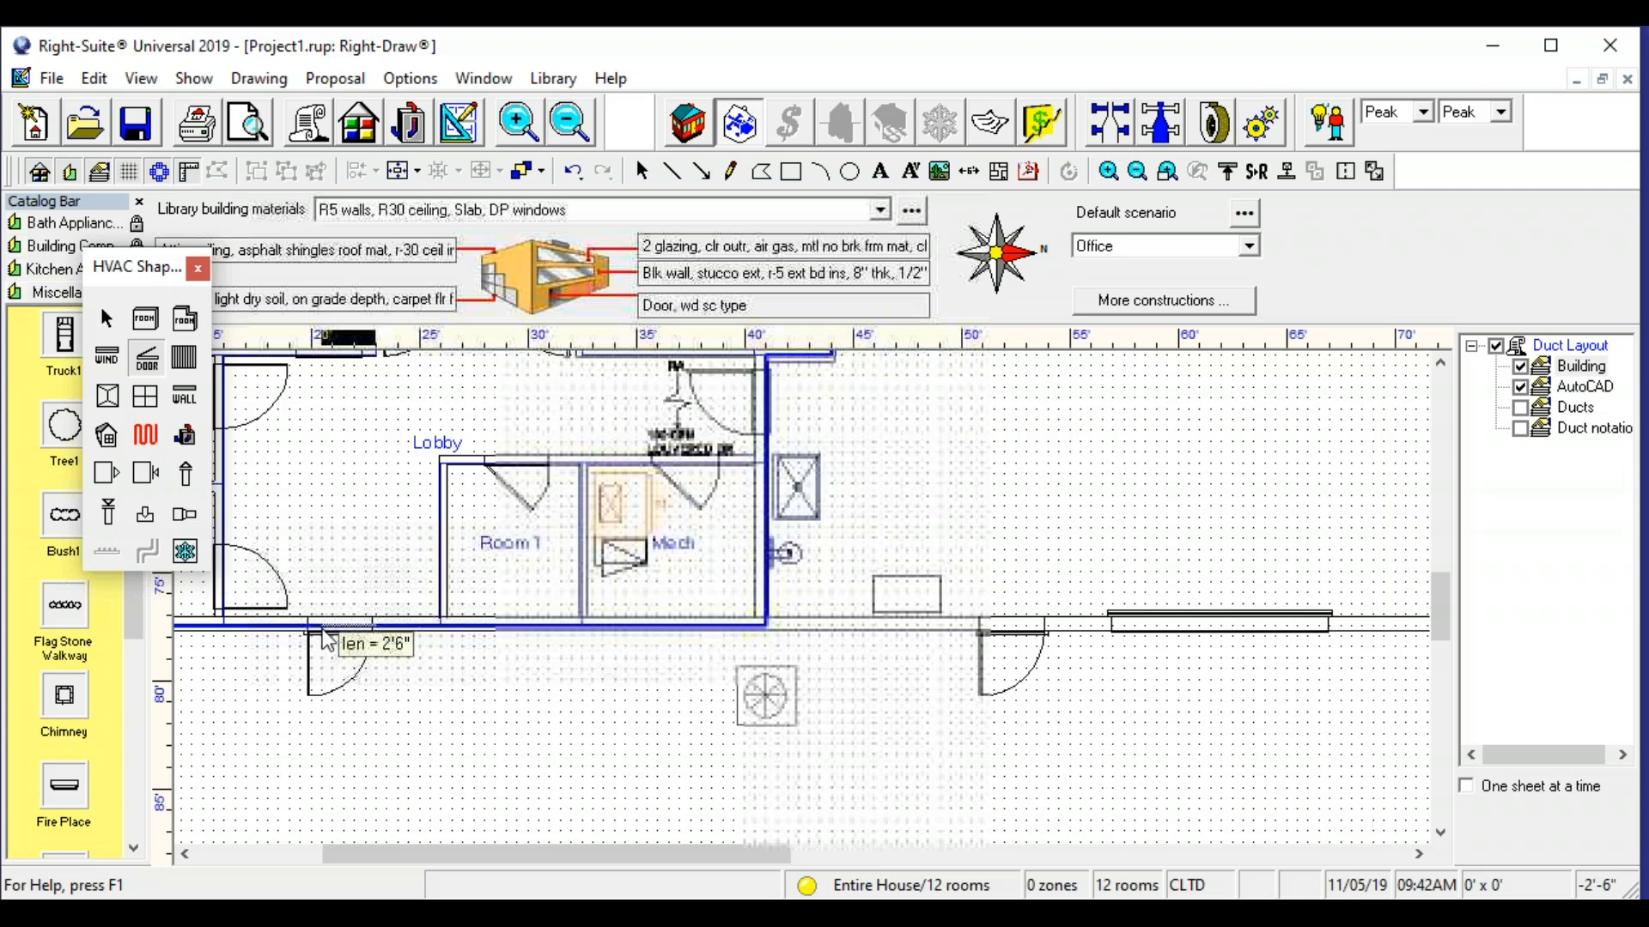
drag(311, 631, 310, 630)
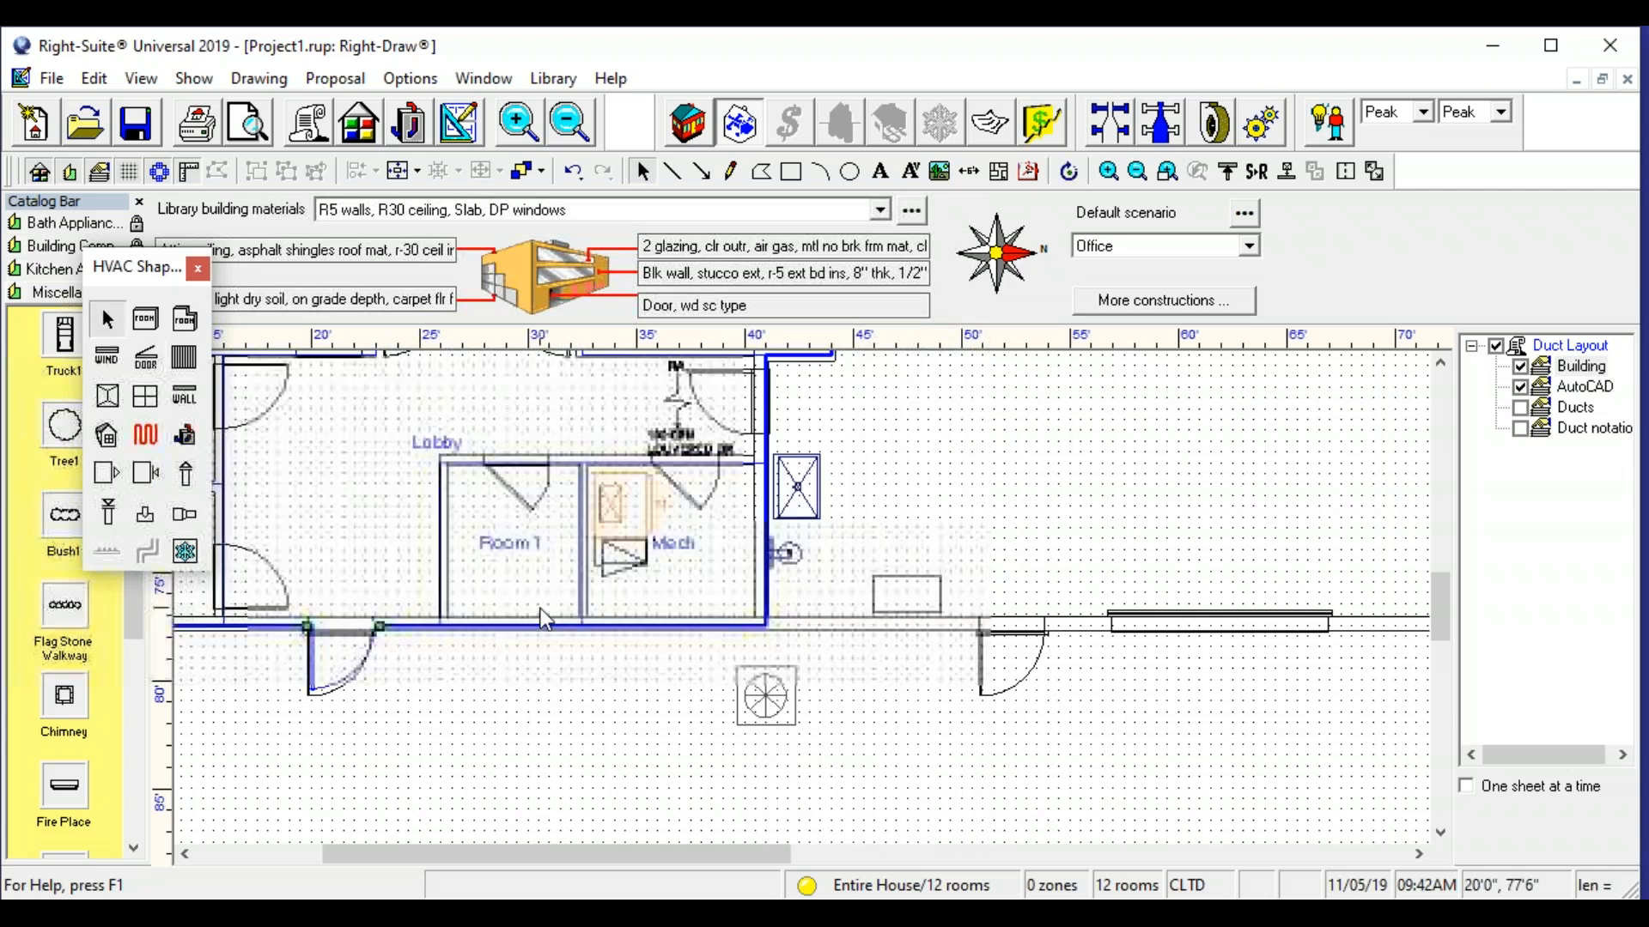
- Draw a door in the lobby's right outer wall over the plan's door, just below Office 4
scroll(439, 545, down, 1)
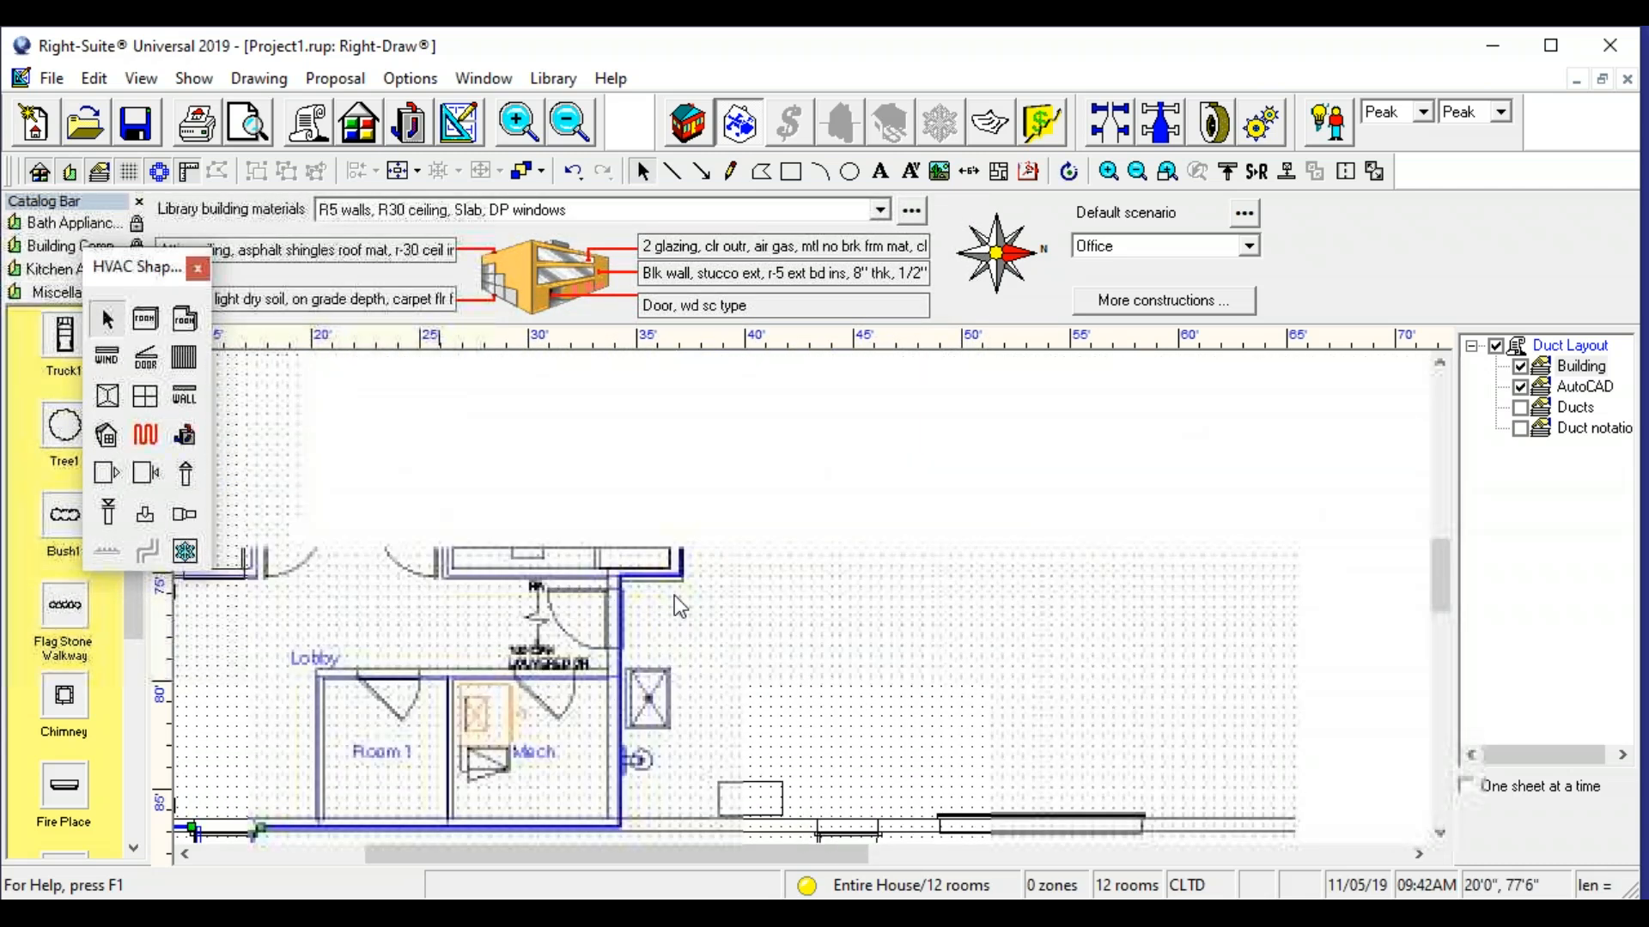
click(146, 358)
drag(618, 595, 621, 657)
- Draw a door in the outer wall at the upper end of the corridor between Office 1 and Office 2
scroll(506, 586, down, 1)
scroll(506, 587, down, 2)
drag(506, 586, 686, 829)
drag(538, 505, 539, 570)
click(146, 357)
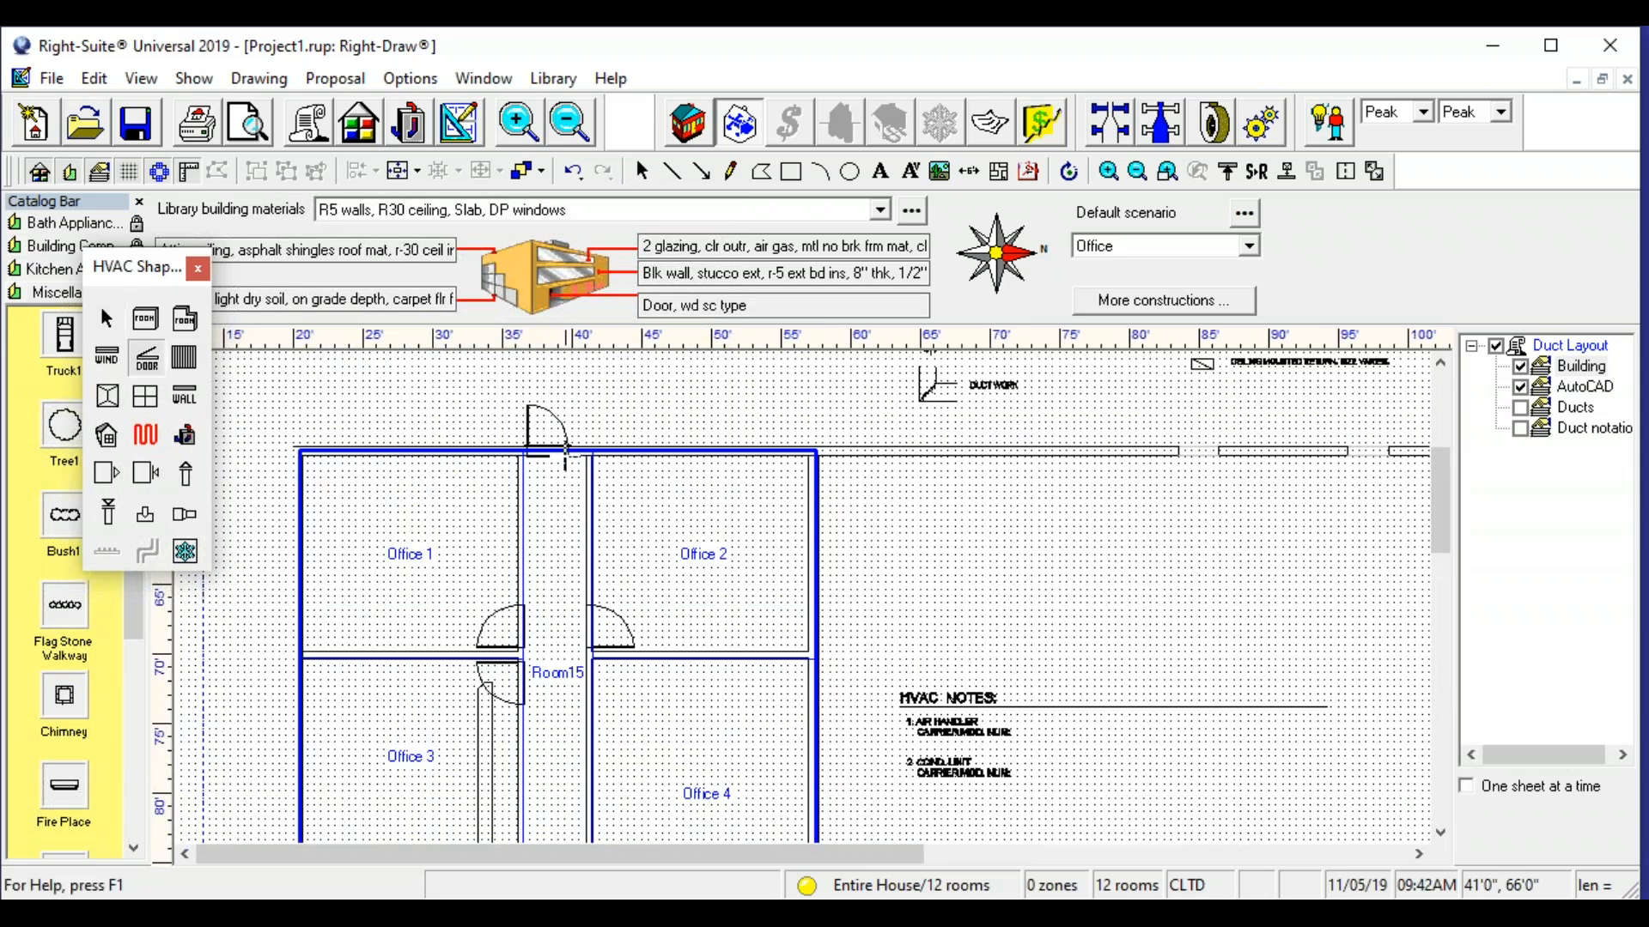
drag(568, 448, 529, 451)
- Rename the corridor between the offices as Hall in its property sheet
click(558, 674)
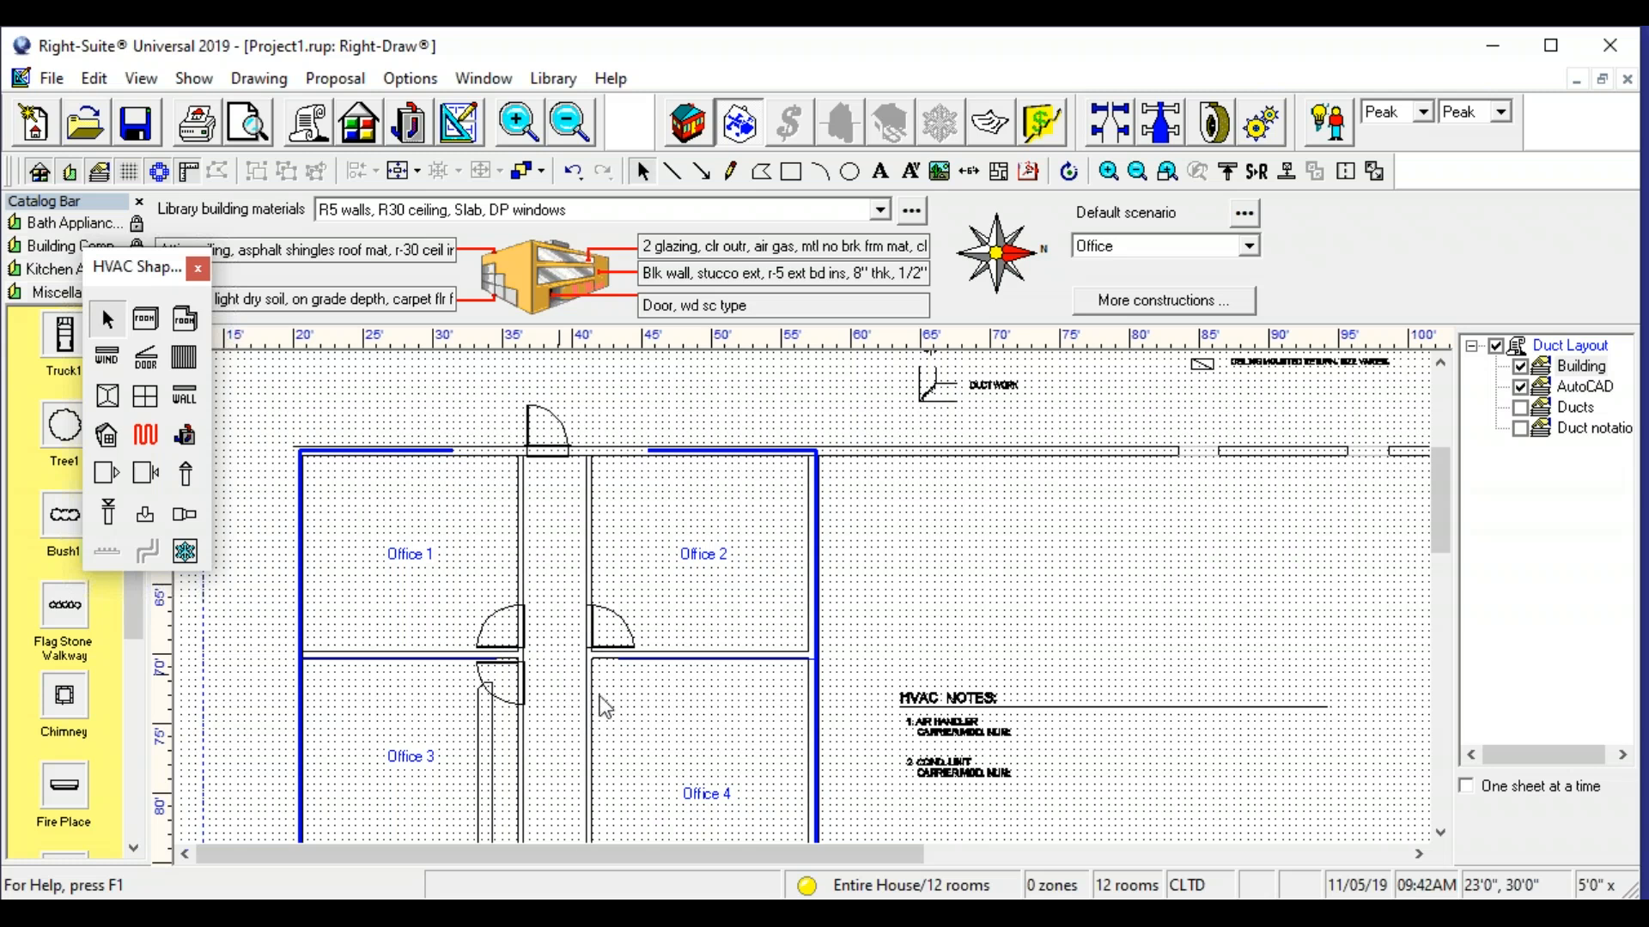
double_click(535, 565)
click(829, 453)
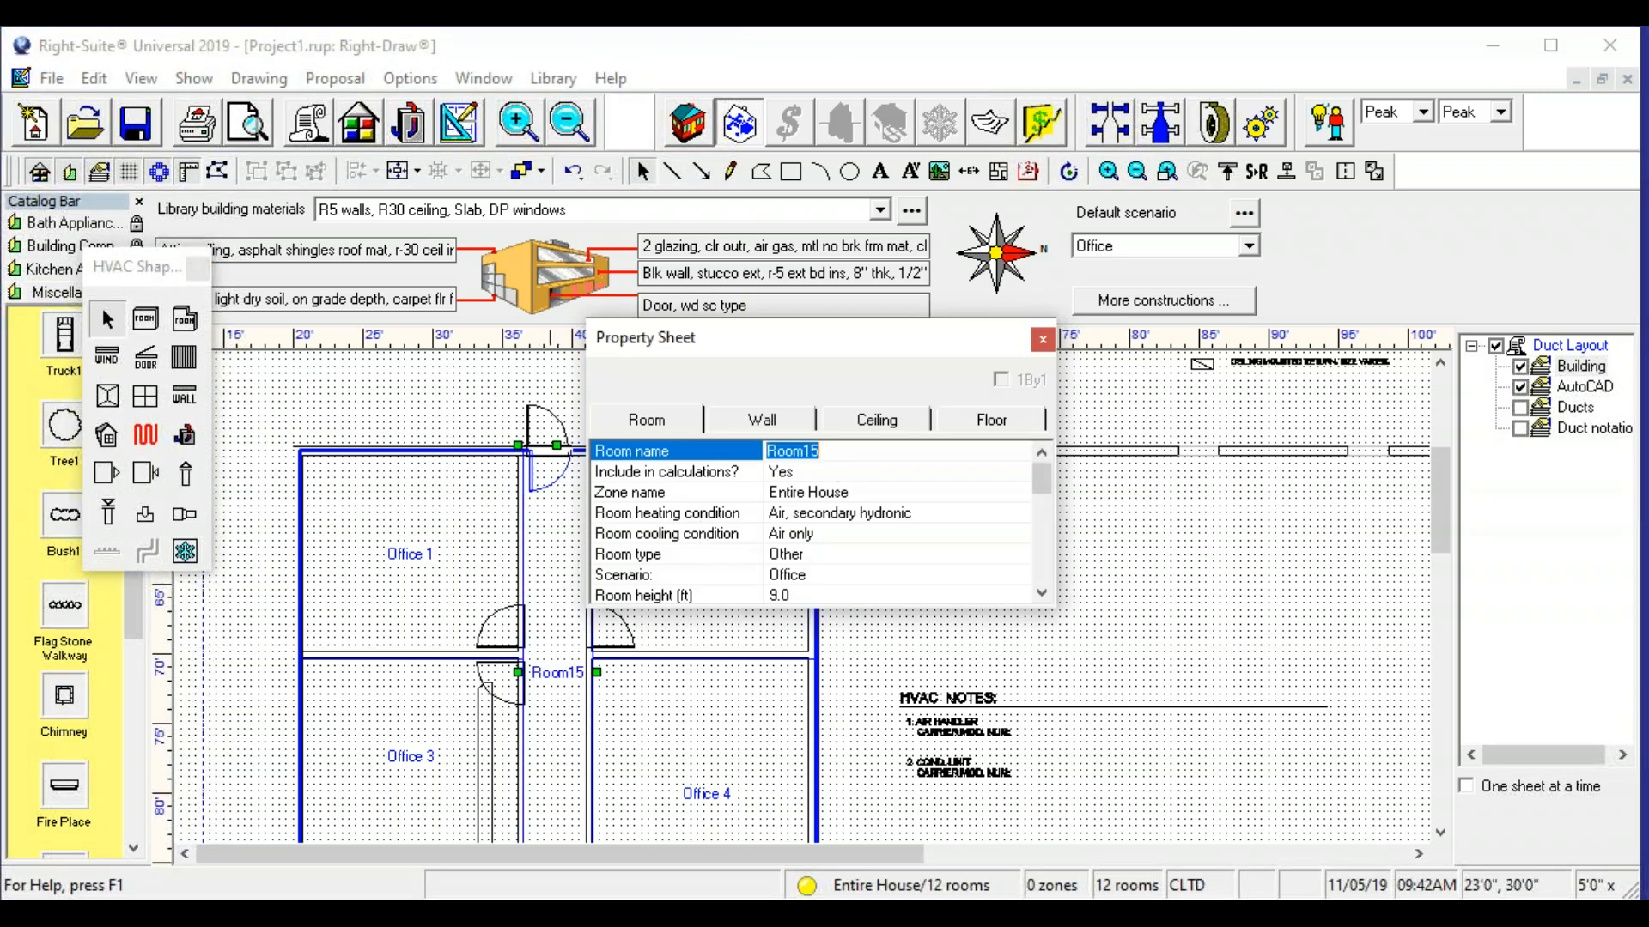
text(Hall)
click(1043, 340)
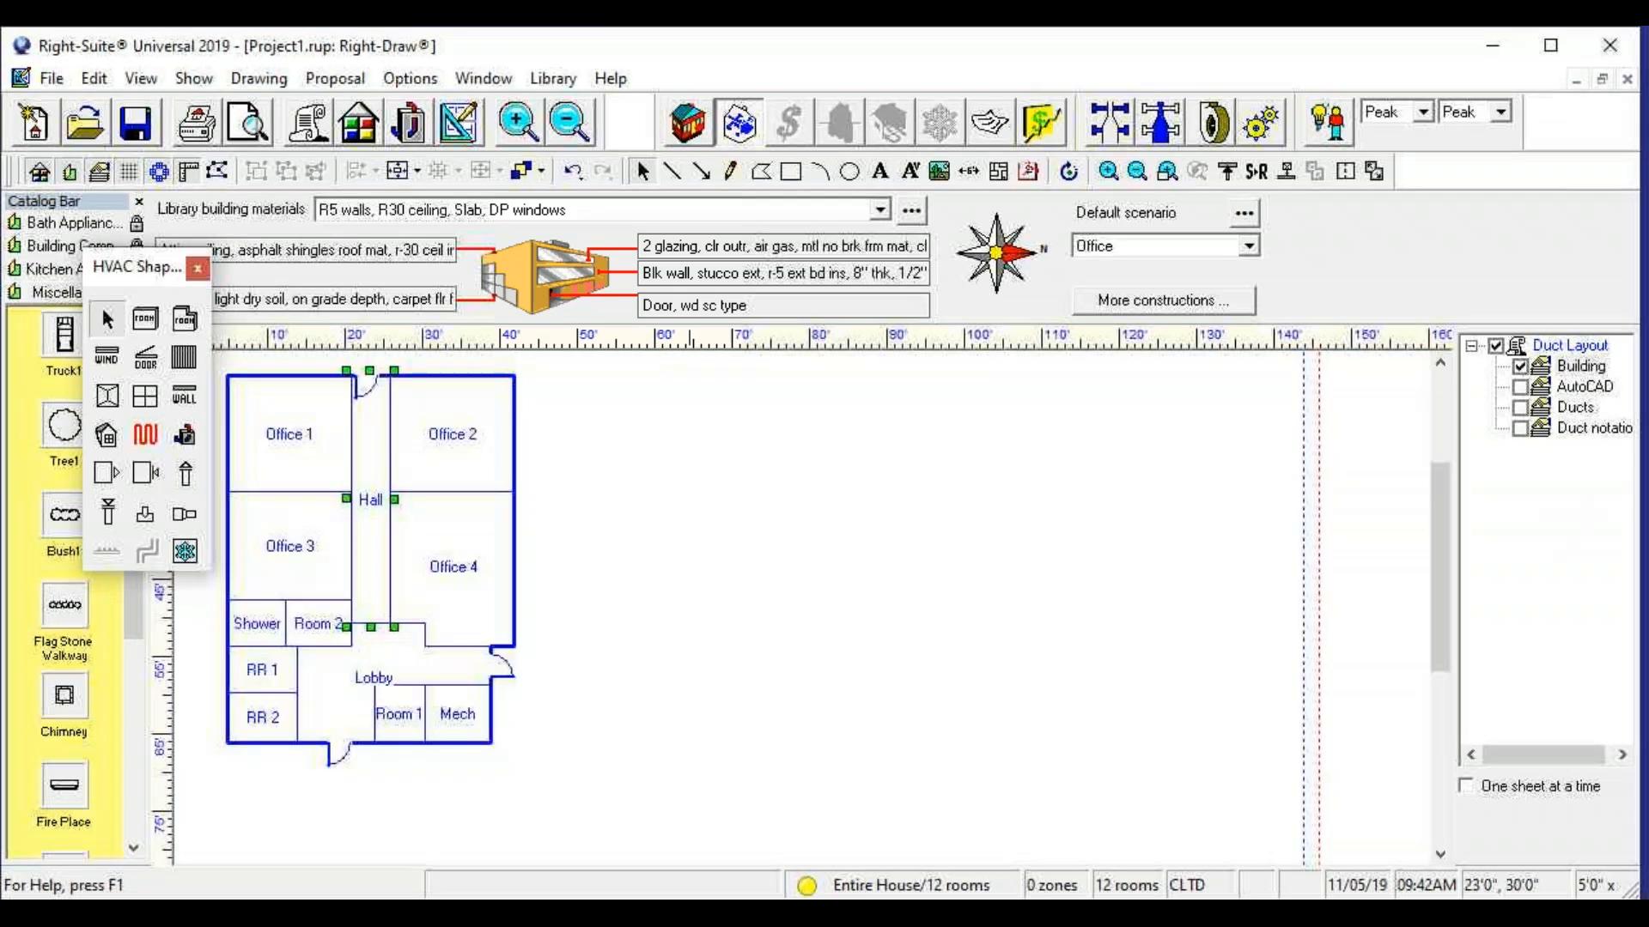
- Hide the AutoCAD layer and move the HVAC Shapes palette clear of the traced building
scroll(314, 687, up, 1)
scroll(494, 573, down, 2)
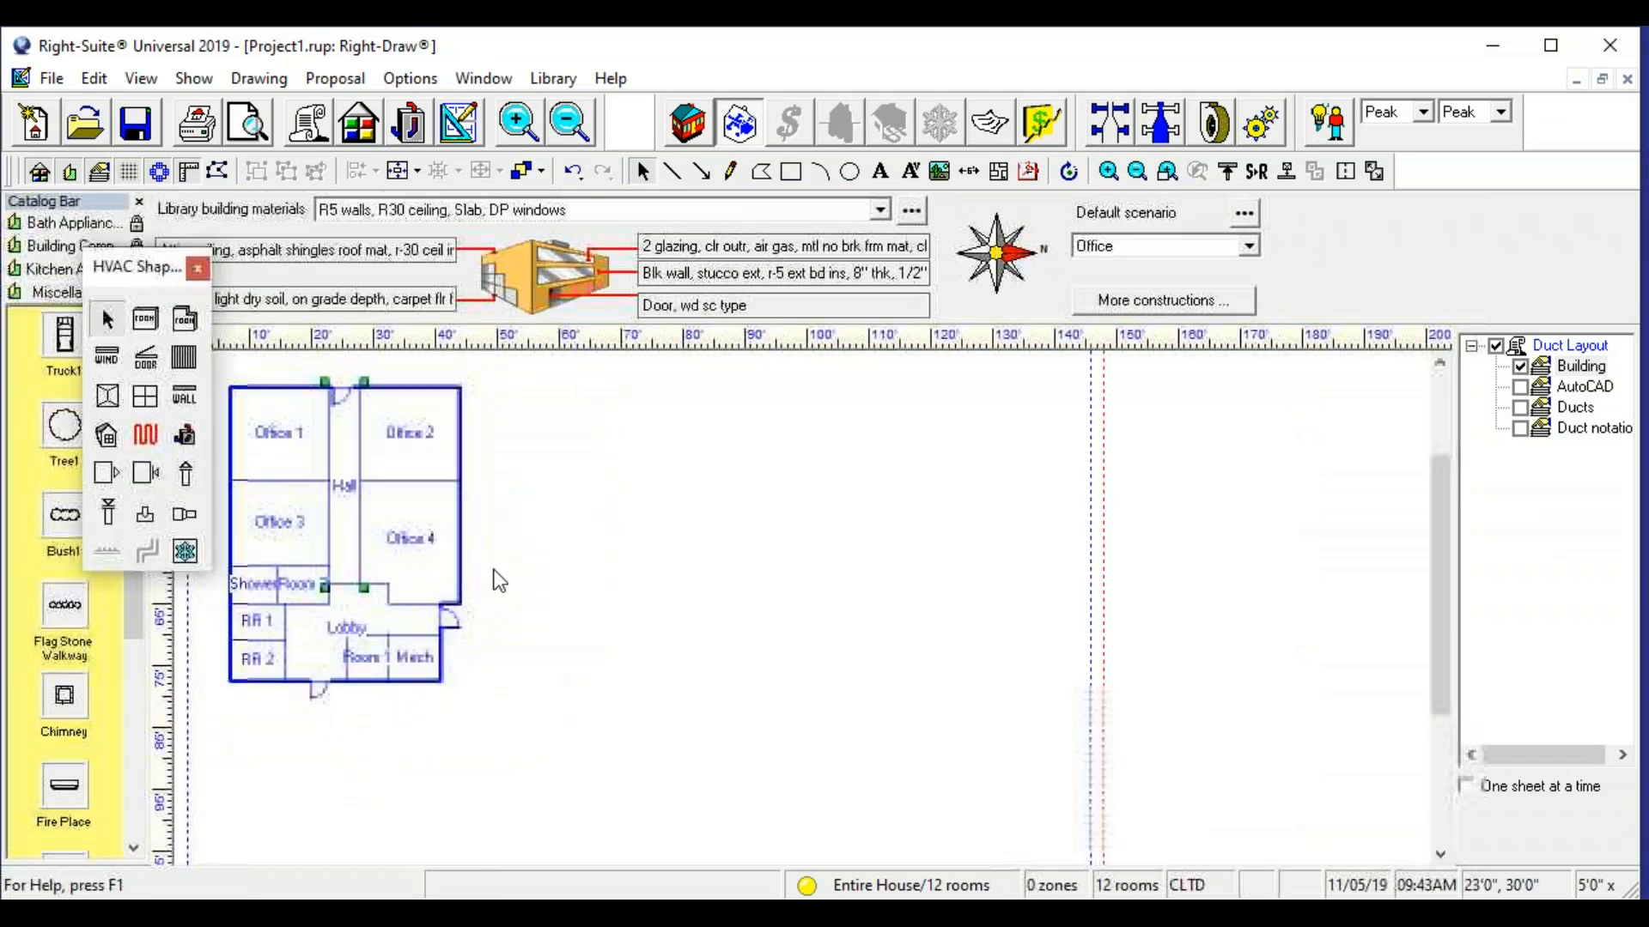
drag(495, 573, 538, 631)
drag(107, 272, 37, 262)
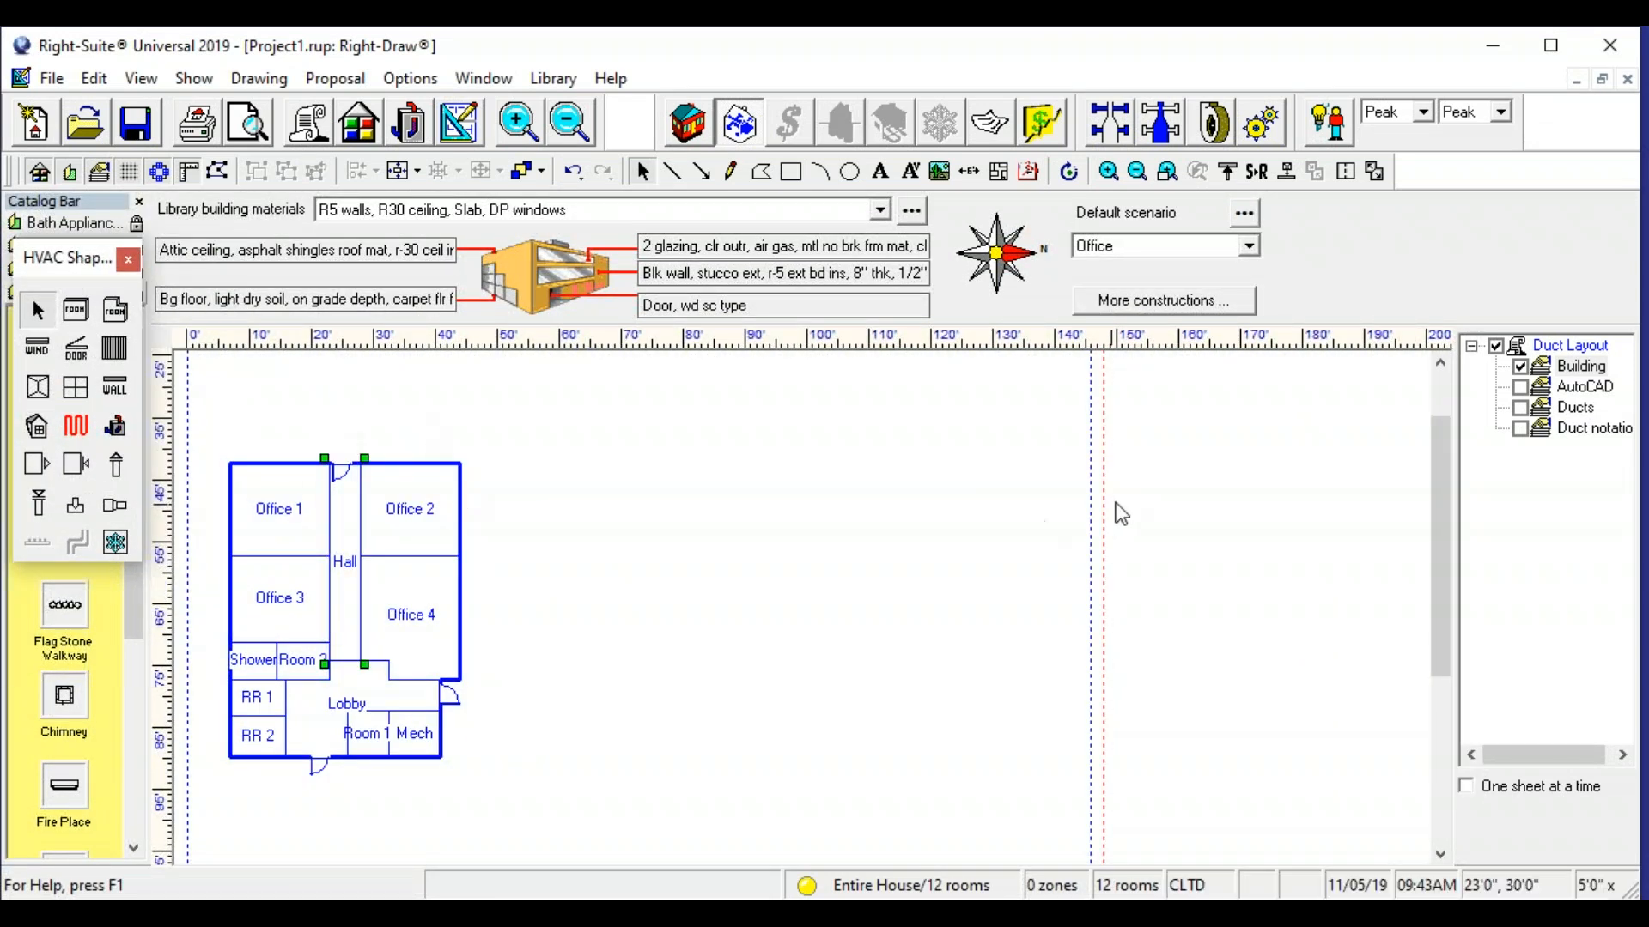
- Select all the rooms of the building and set their room heating condition to Air only
right_click(1580, 522)
mouse_move(1512, 858)
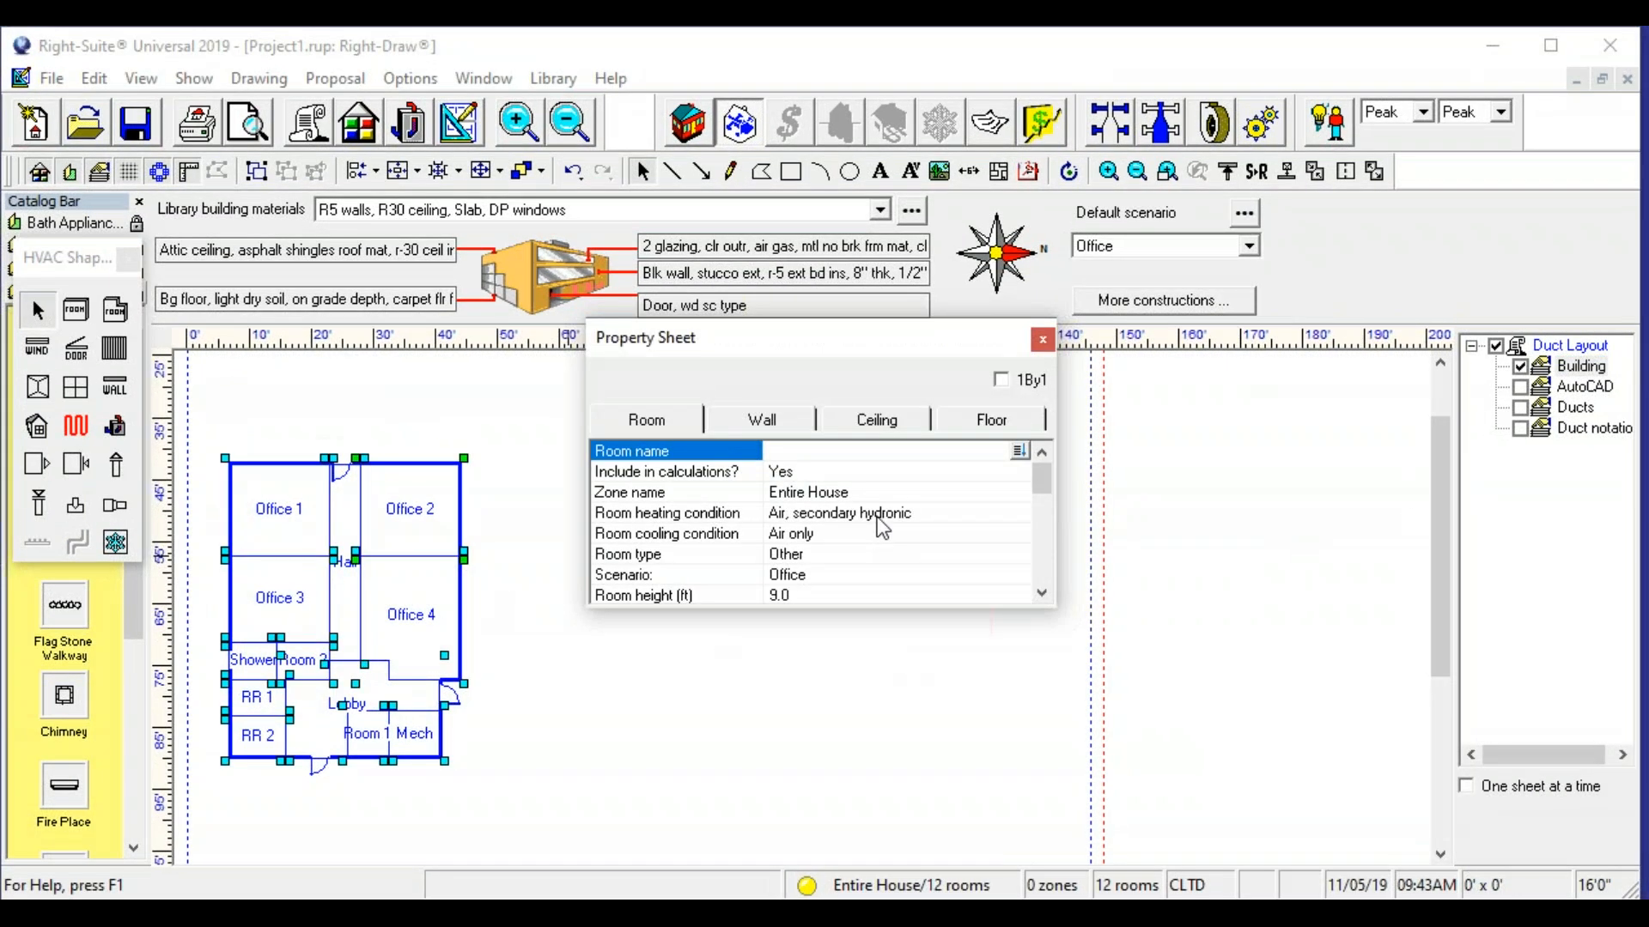
click(873, 517)
click(854, 553)
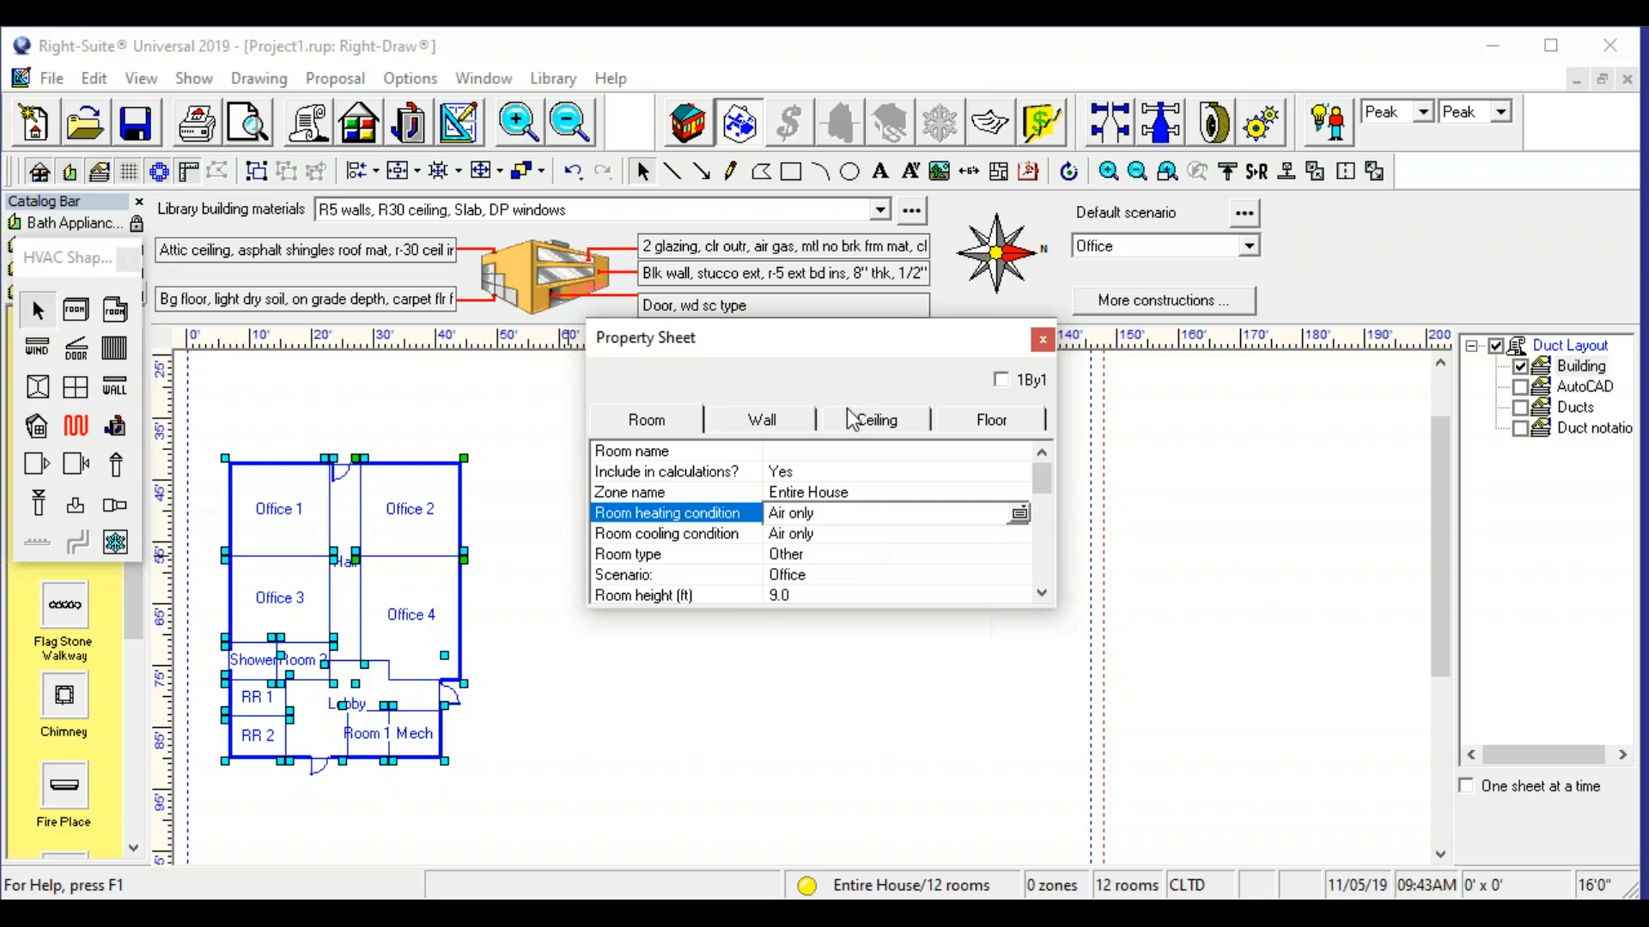
click(823, 518)
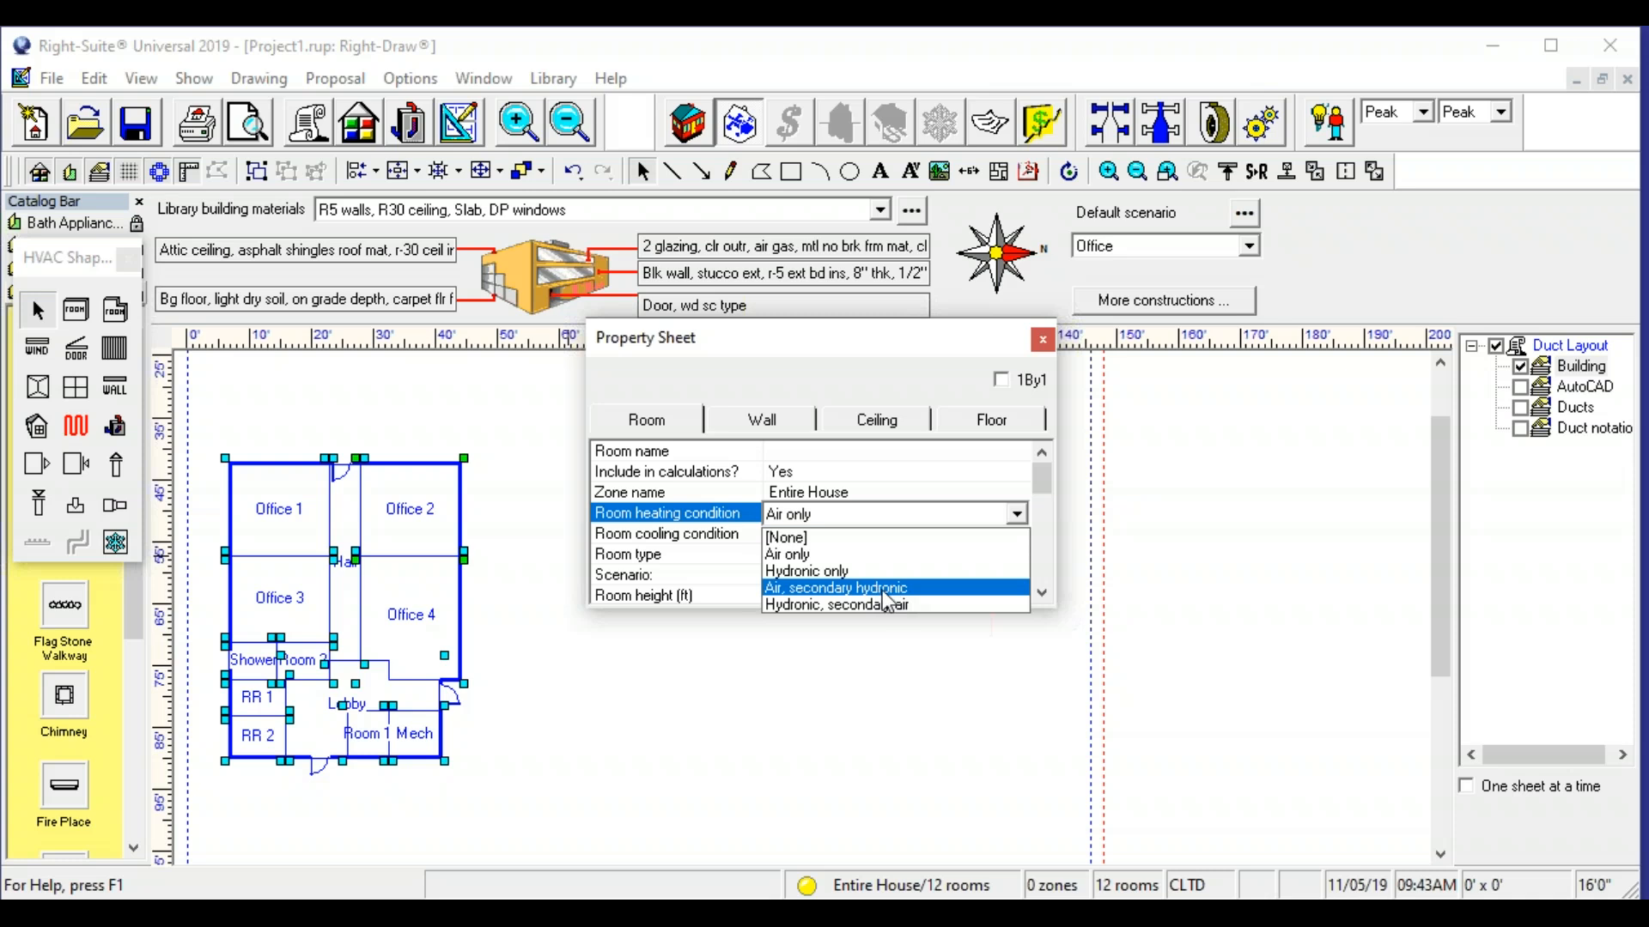
click(918, 373)
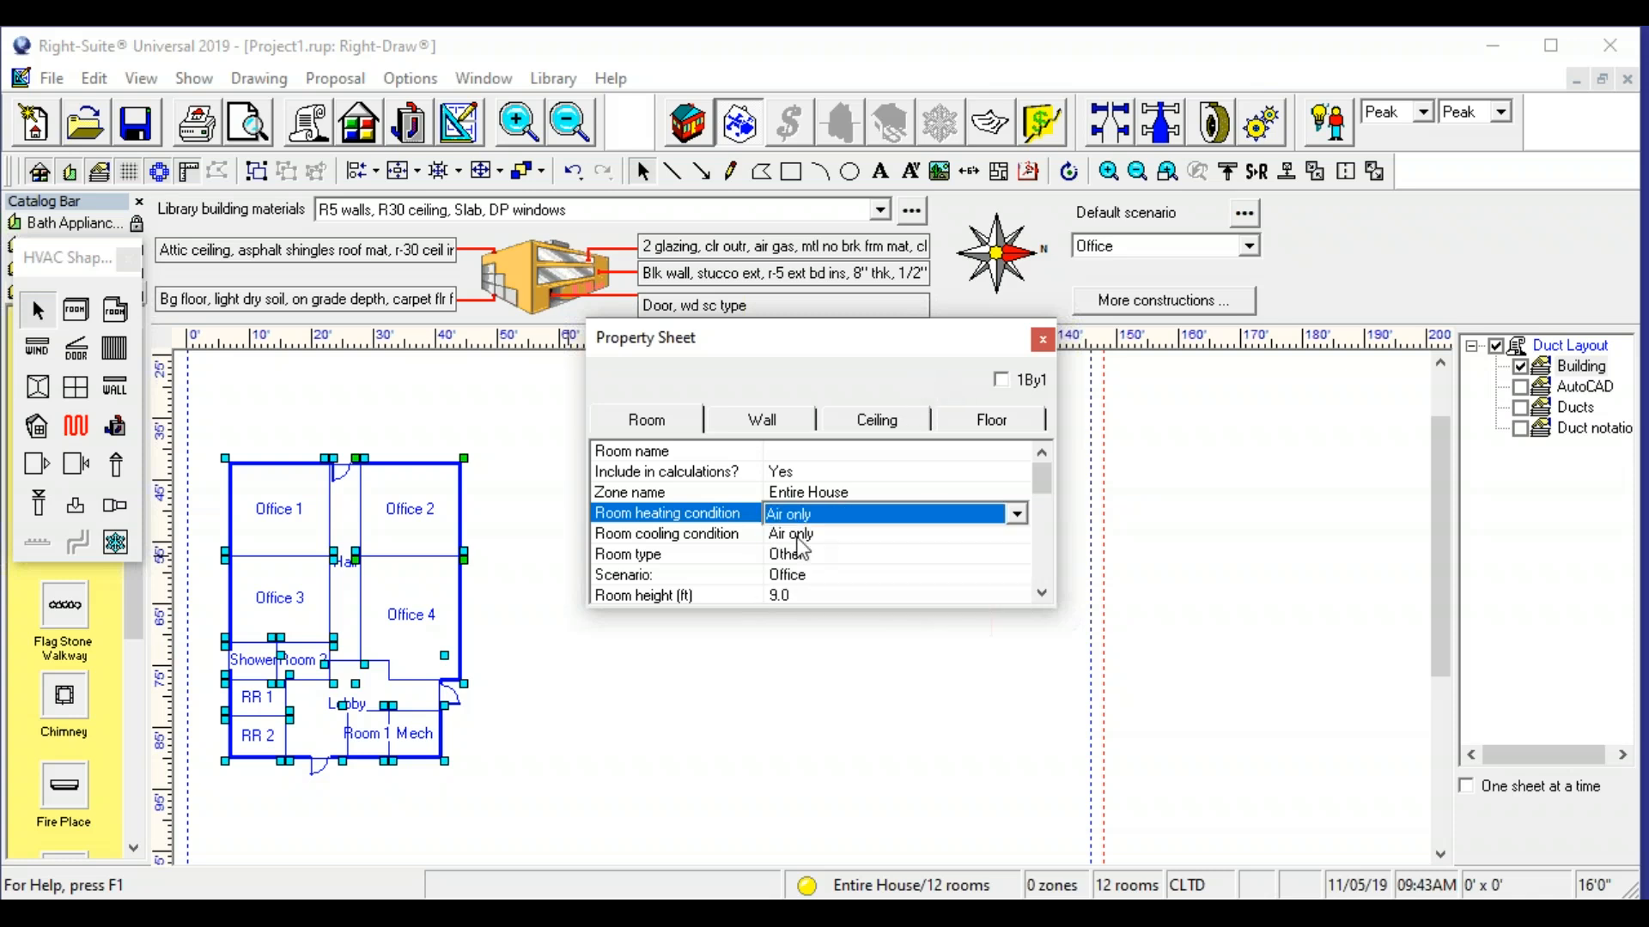
click(930, 395)
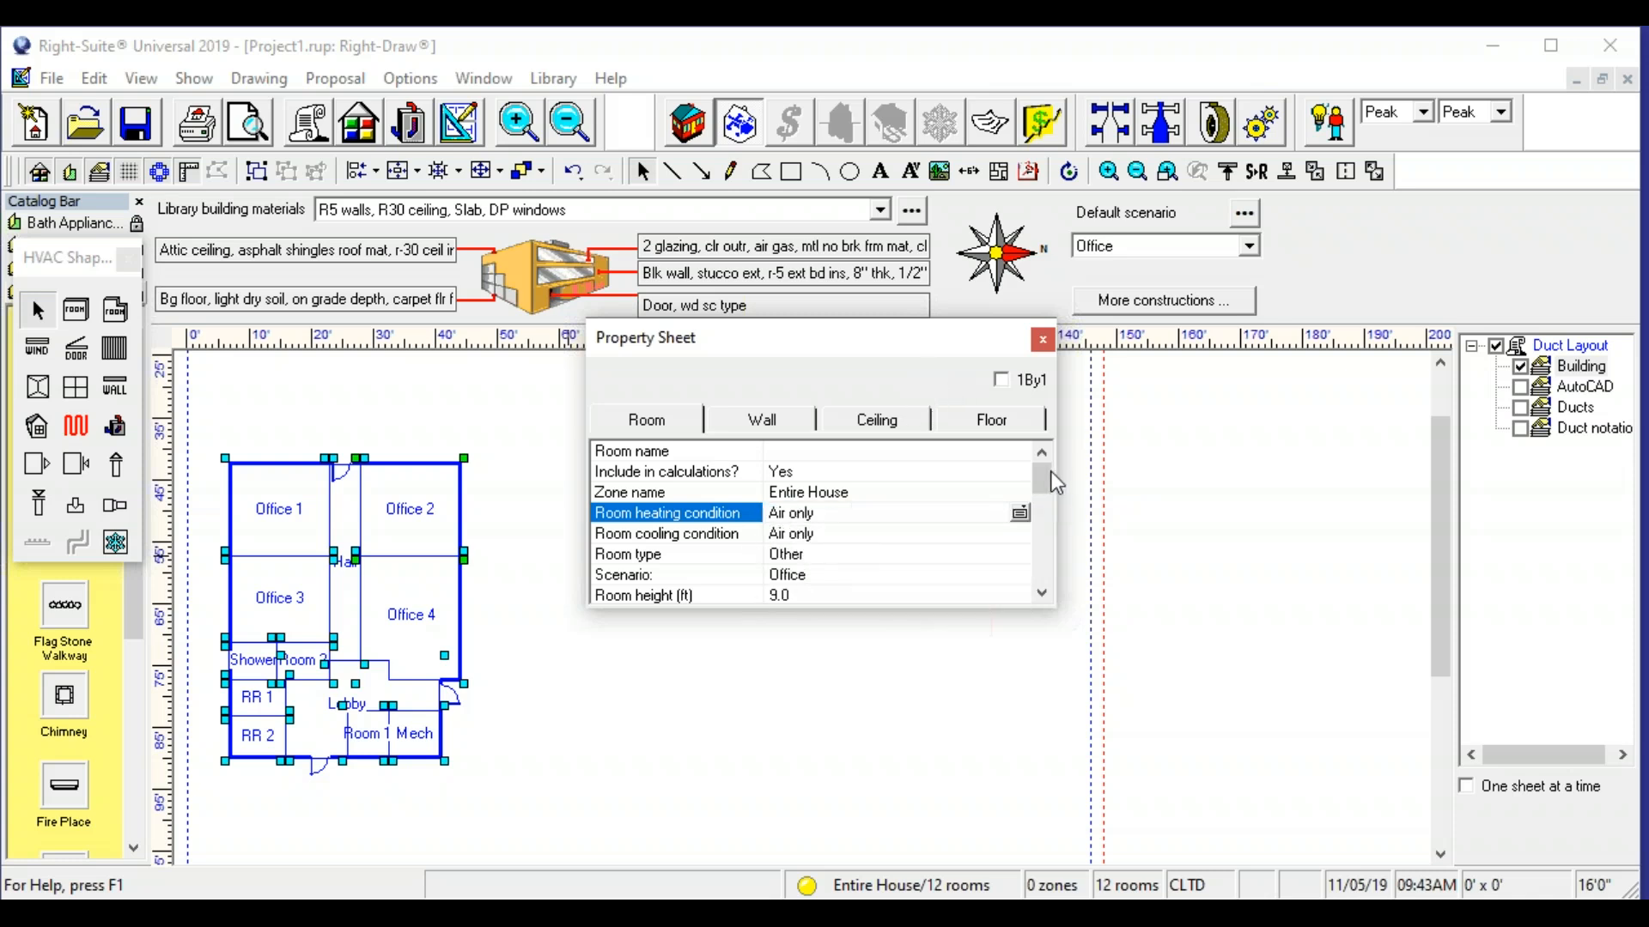
- Set all rooms' duct gain/loss to R6 ducts exposed to outdoor ambient, with heating supply air less than or equal to 120°F
scroll(754, 492, down, 2)
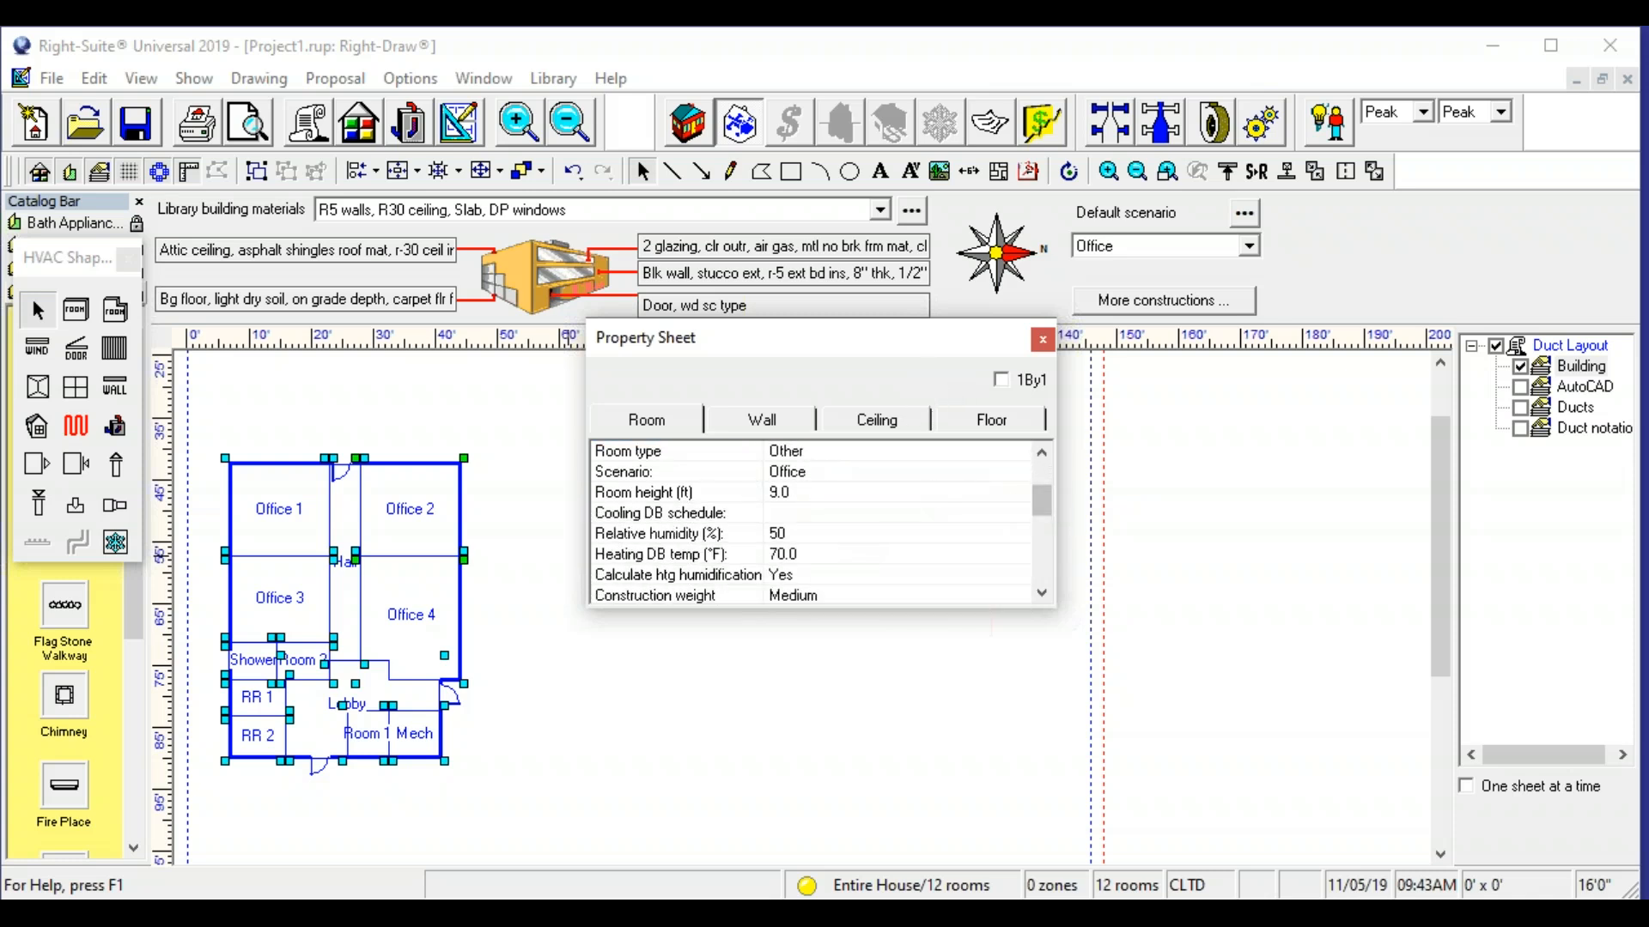
scroll(1045, 508, down, 3)
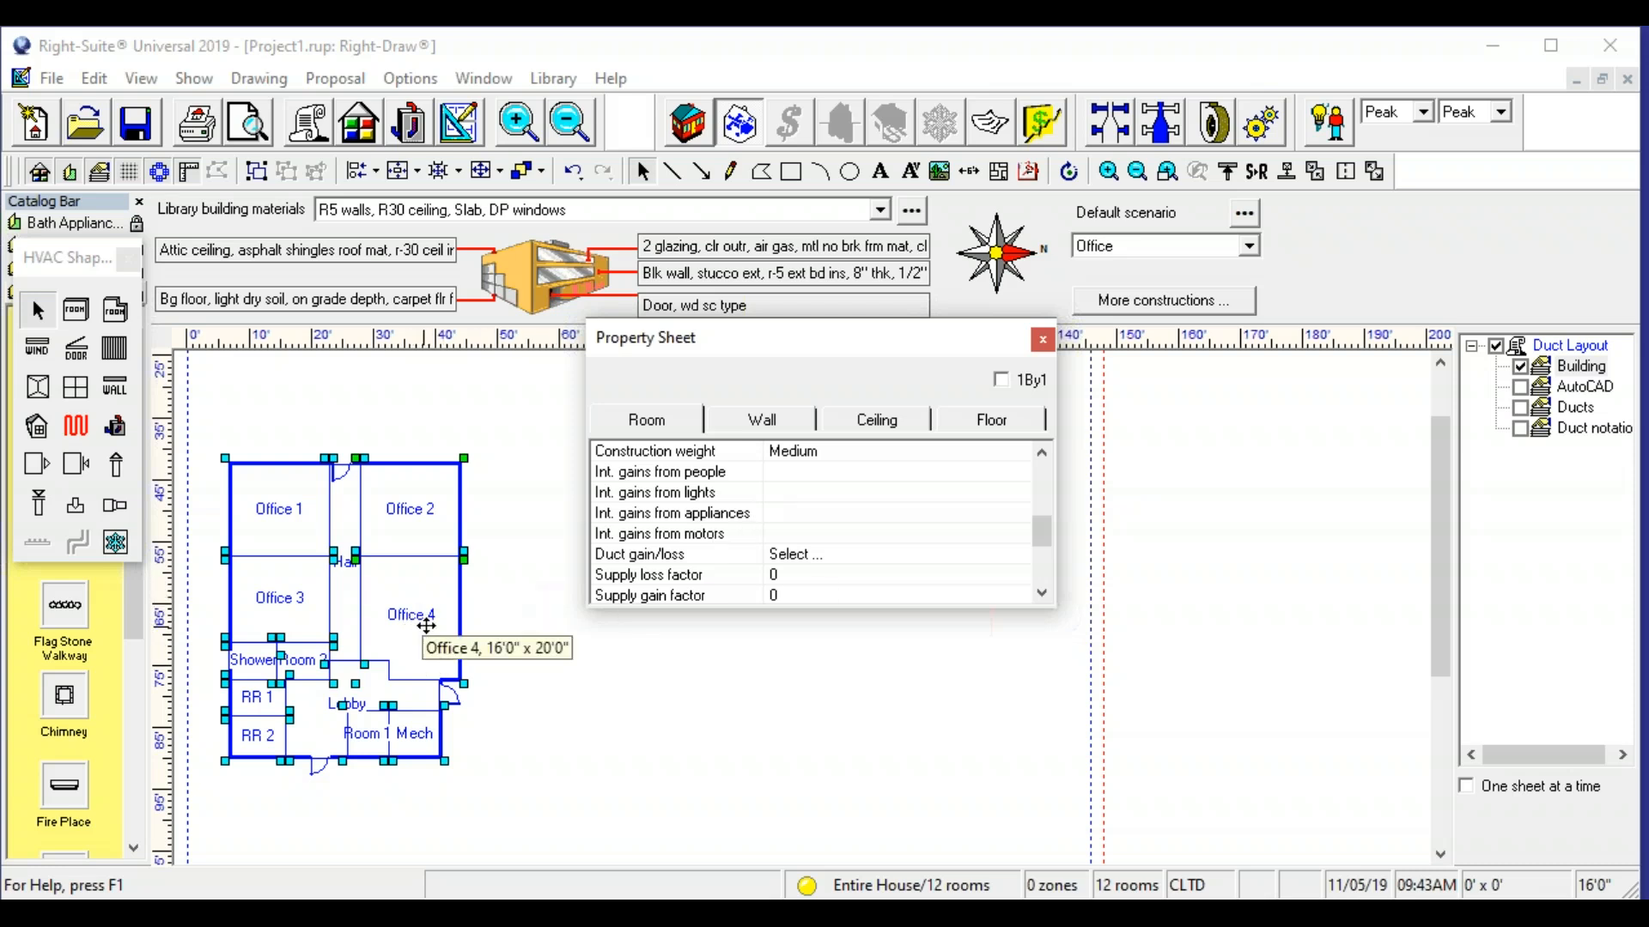
double_click(809, 558)
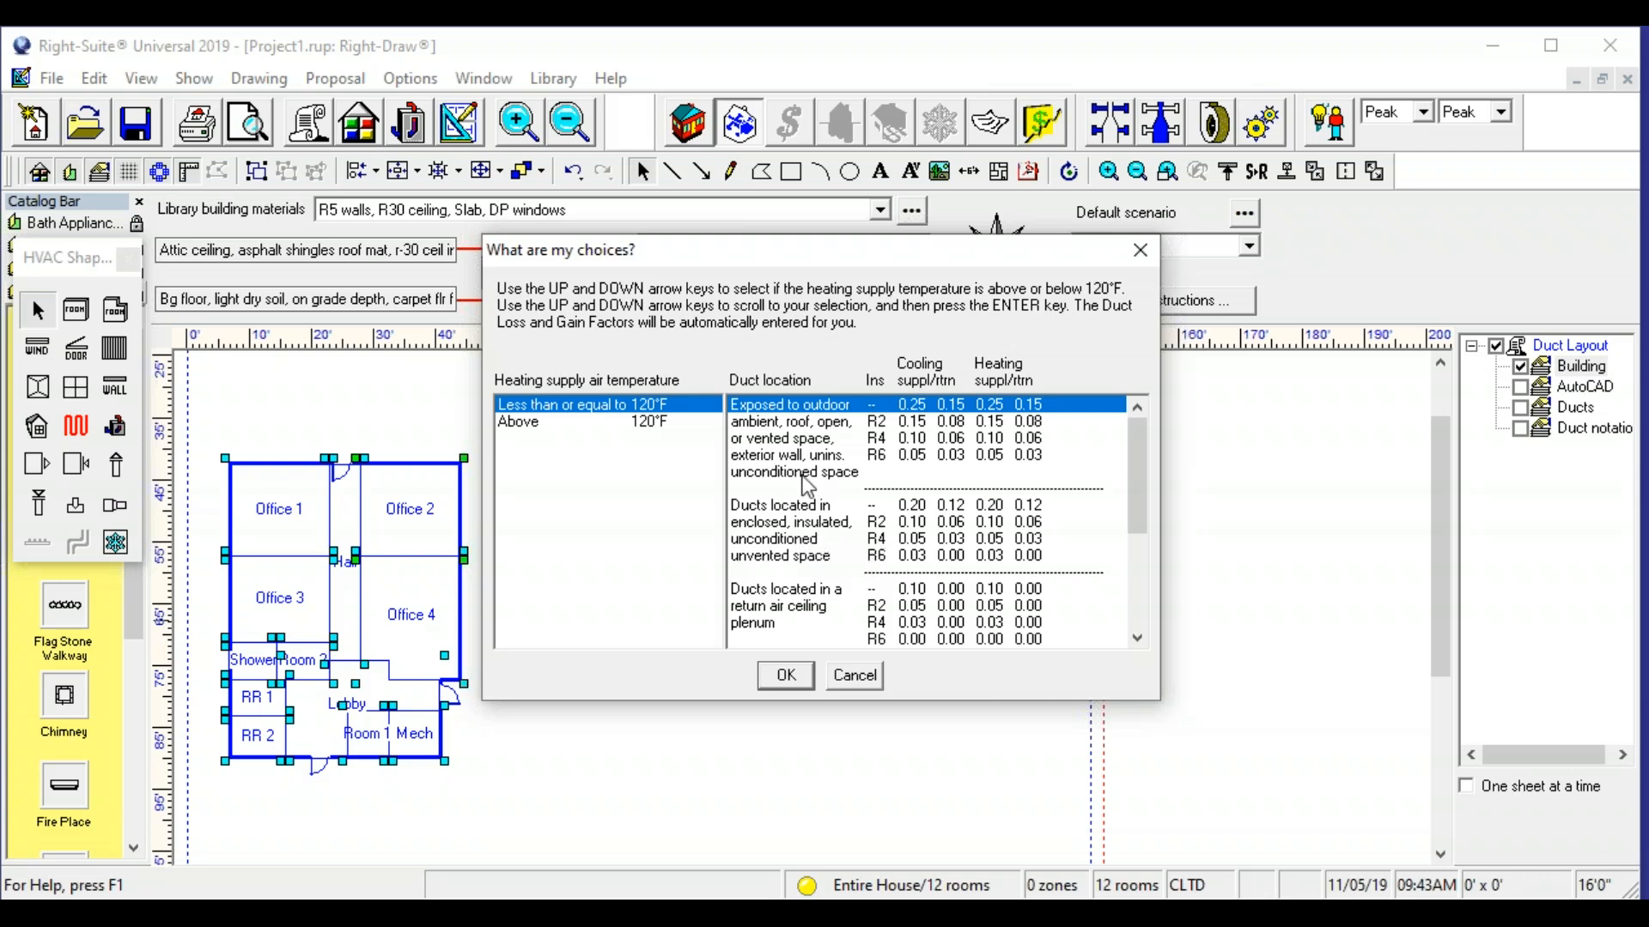
click(897, 457)
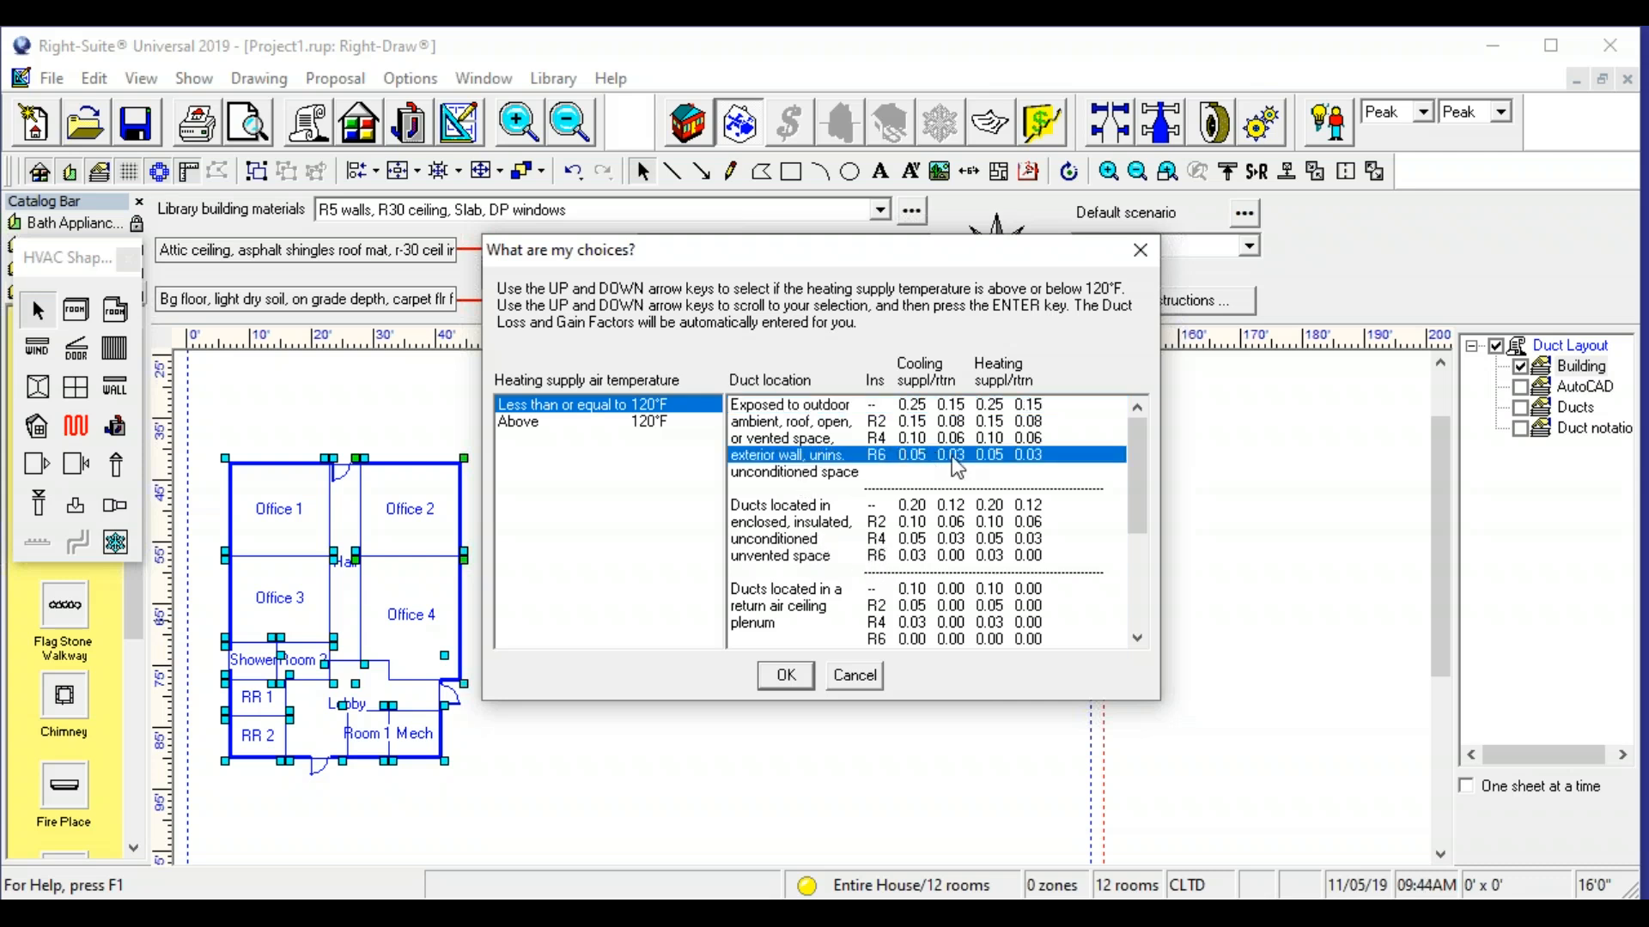
click(783, 677)
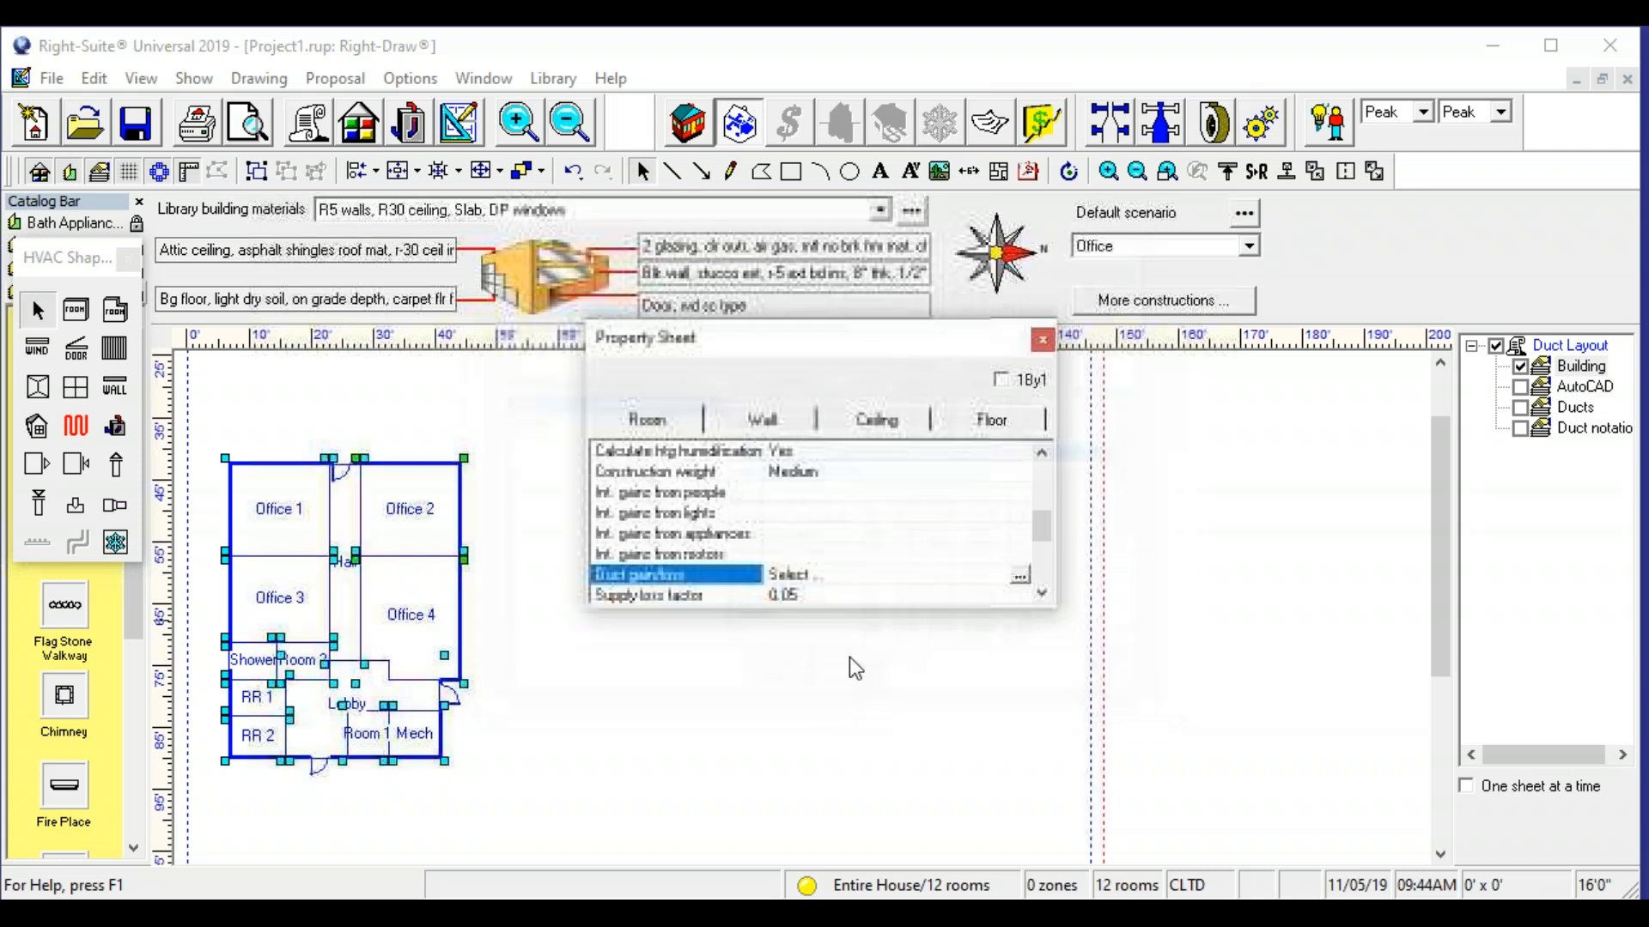
click(688, 675)
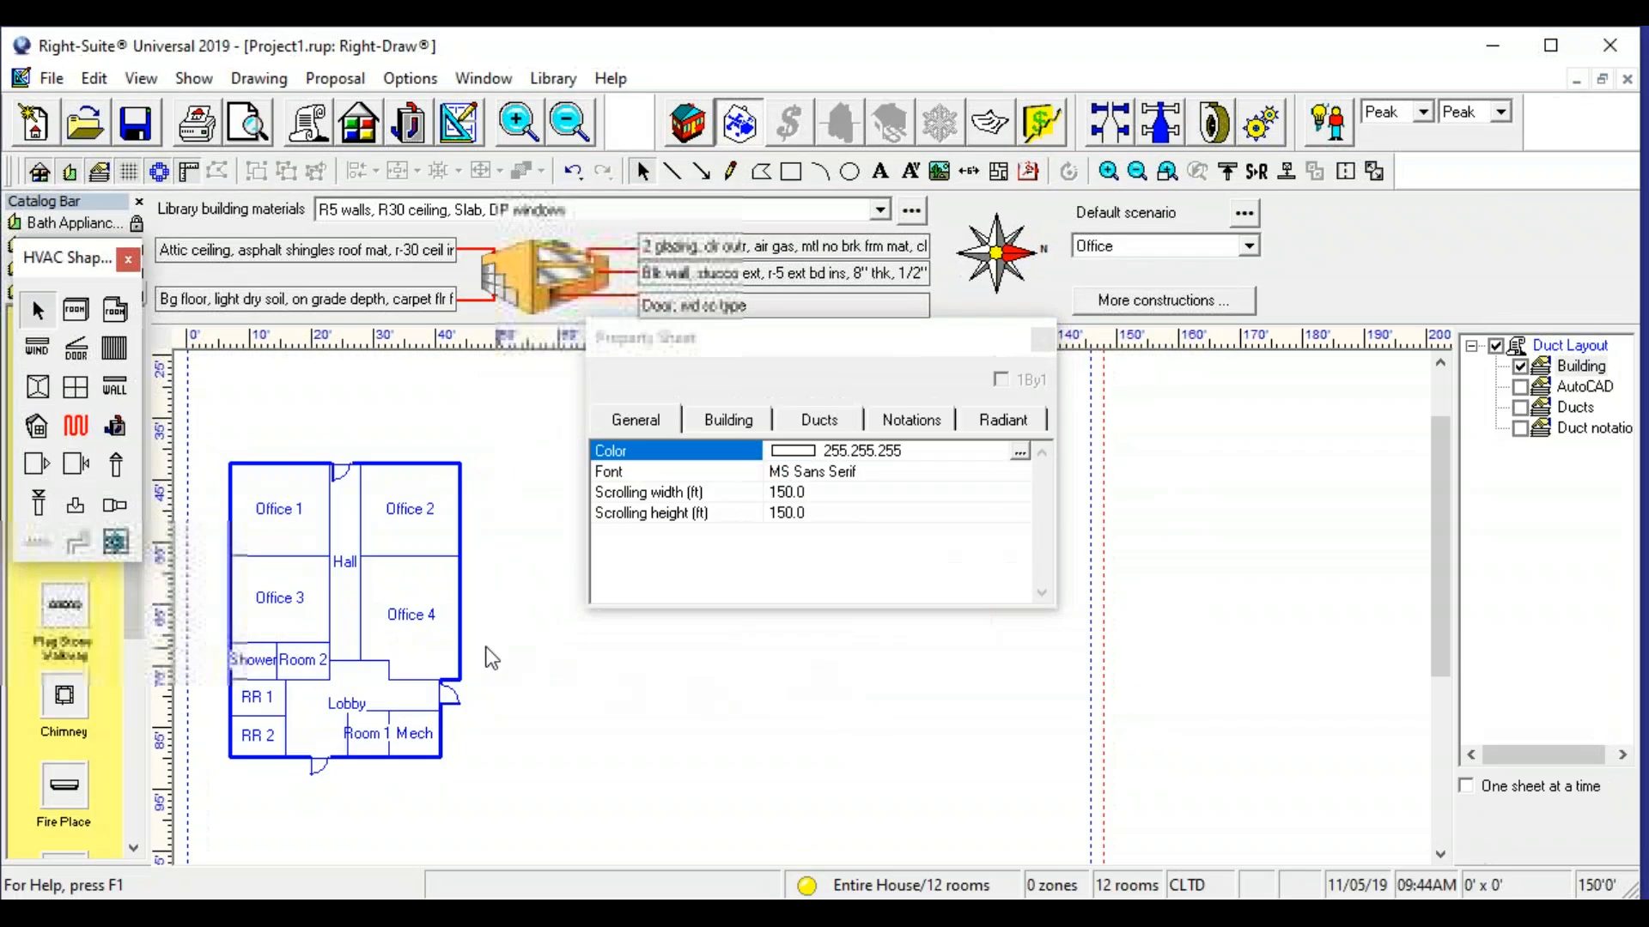
- Rename the Office 4 room as Break in its property sheet
click(409, 624)
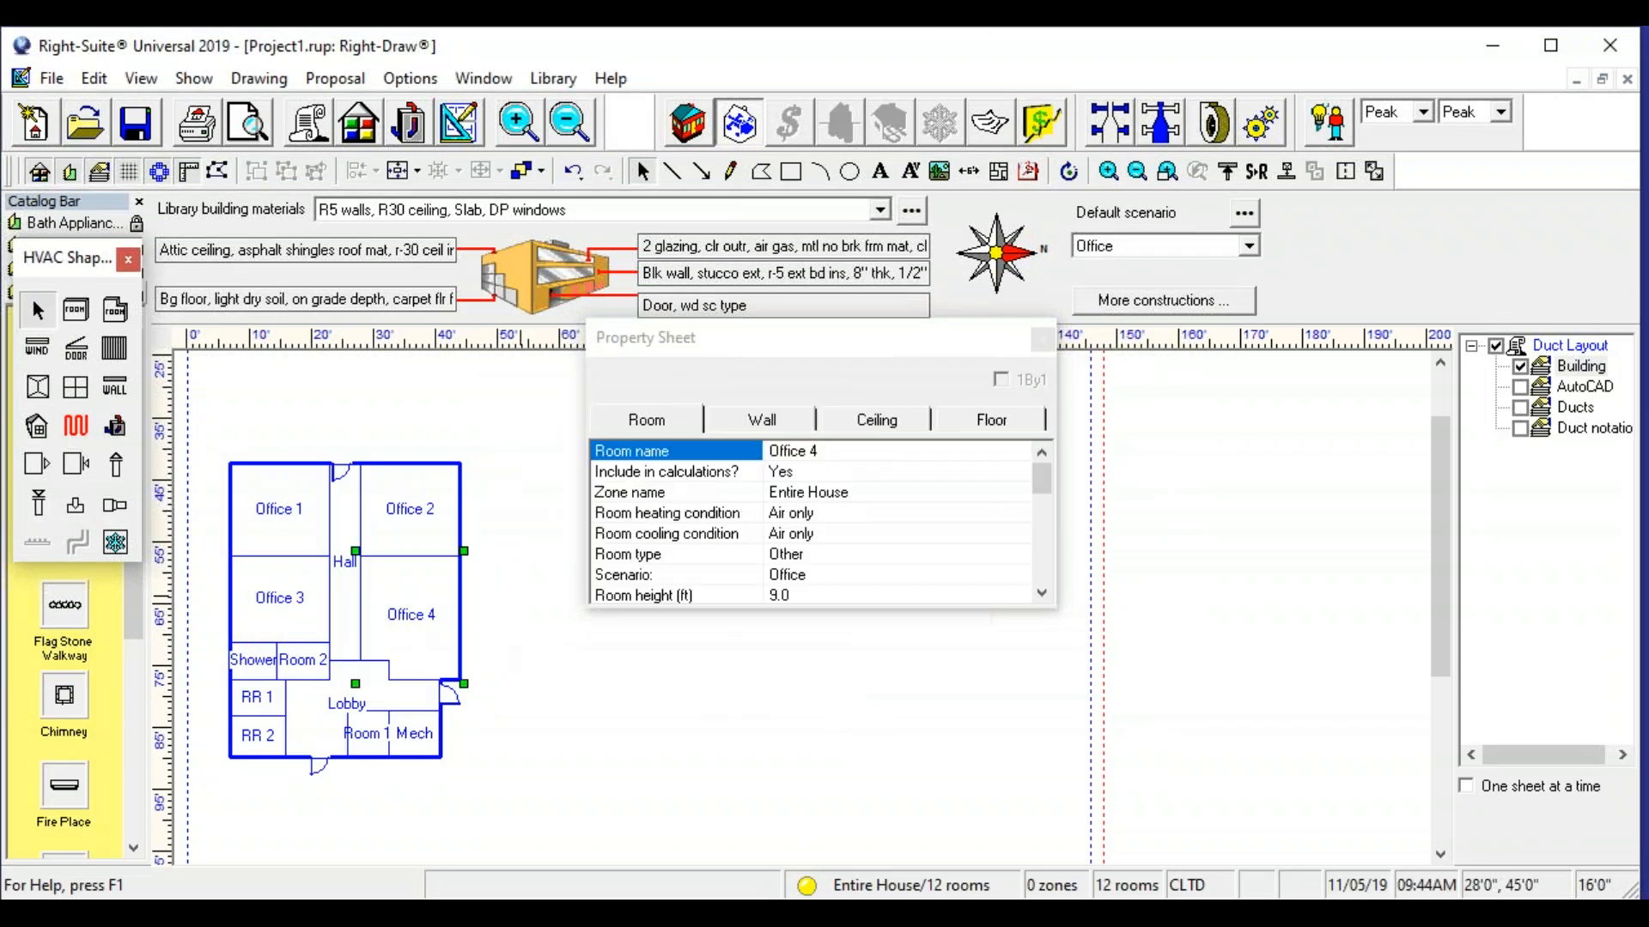
click(836, 451)
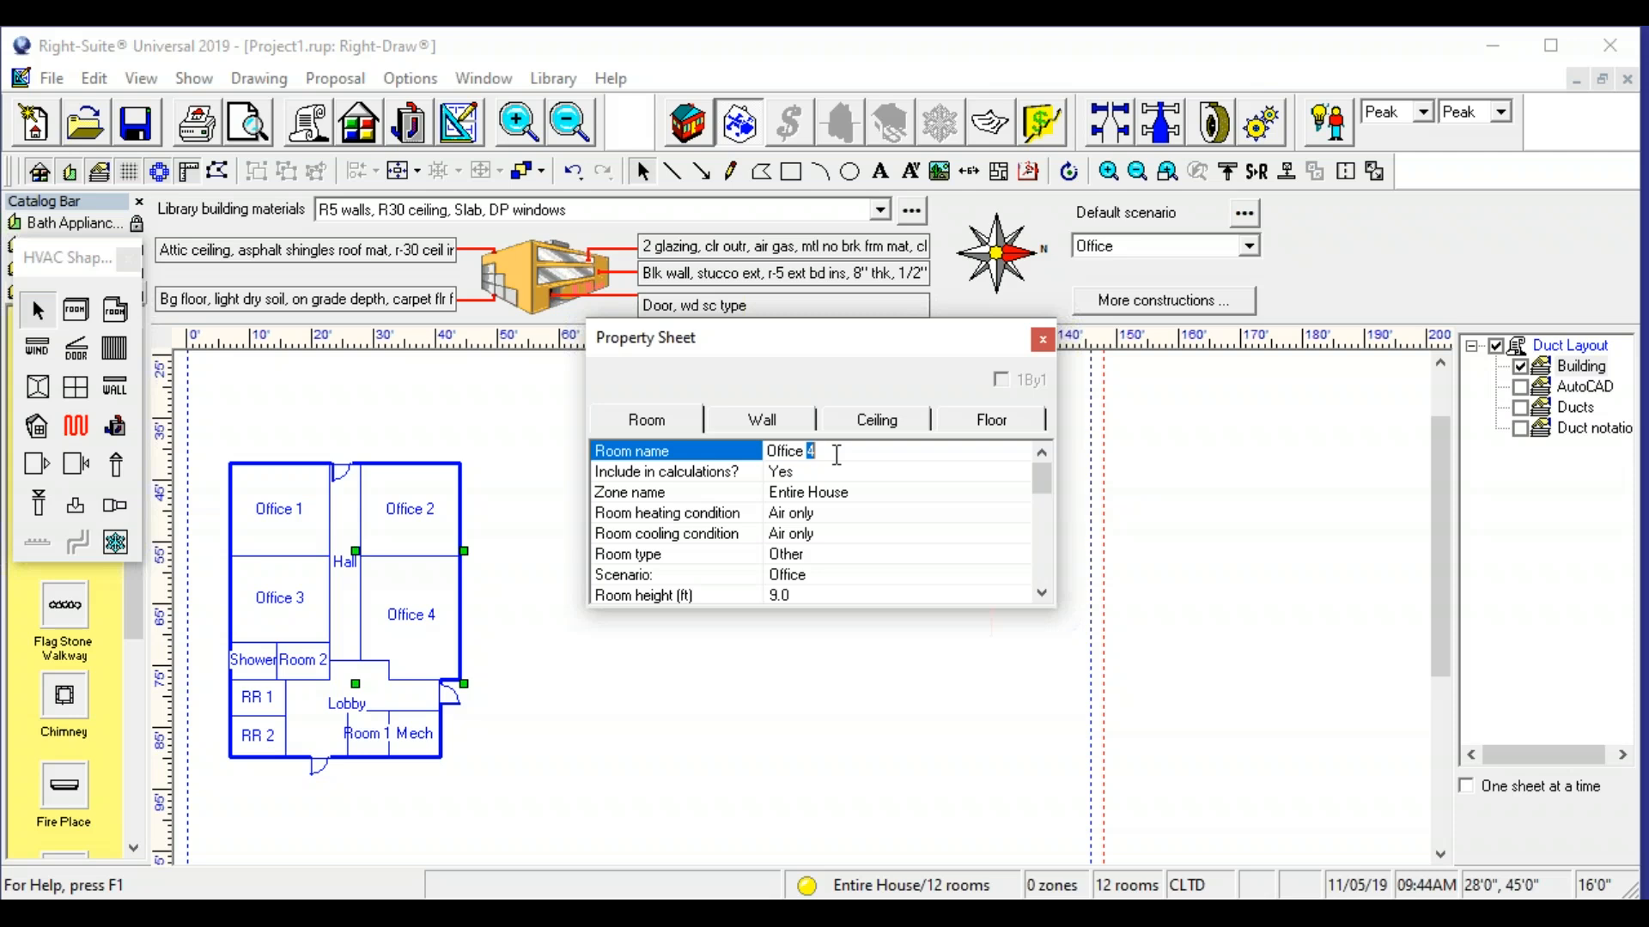
drag(836, 452, 730, 447)
text(Break)
click(812, 687)
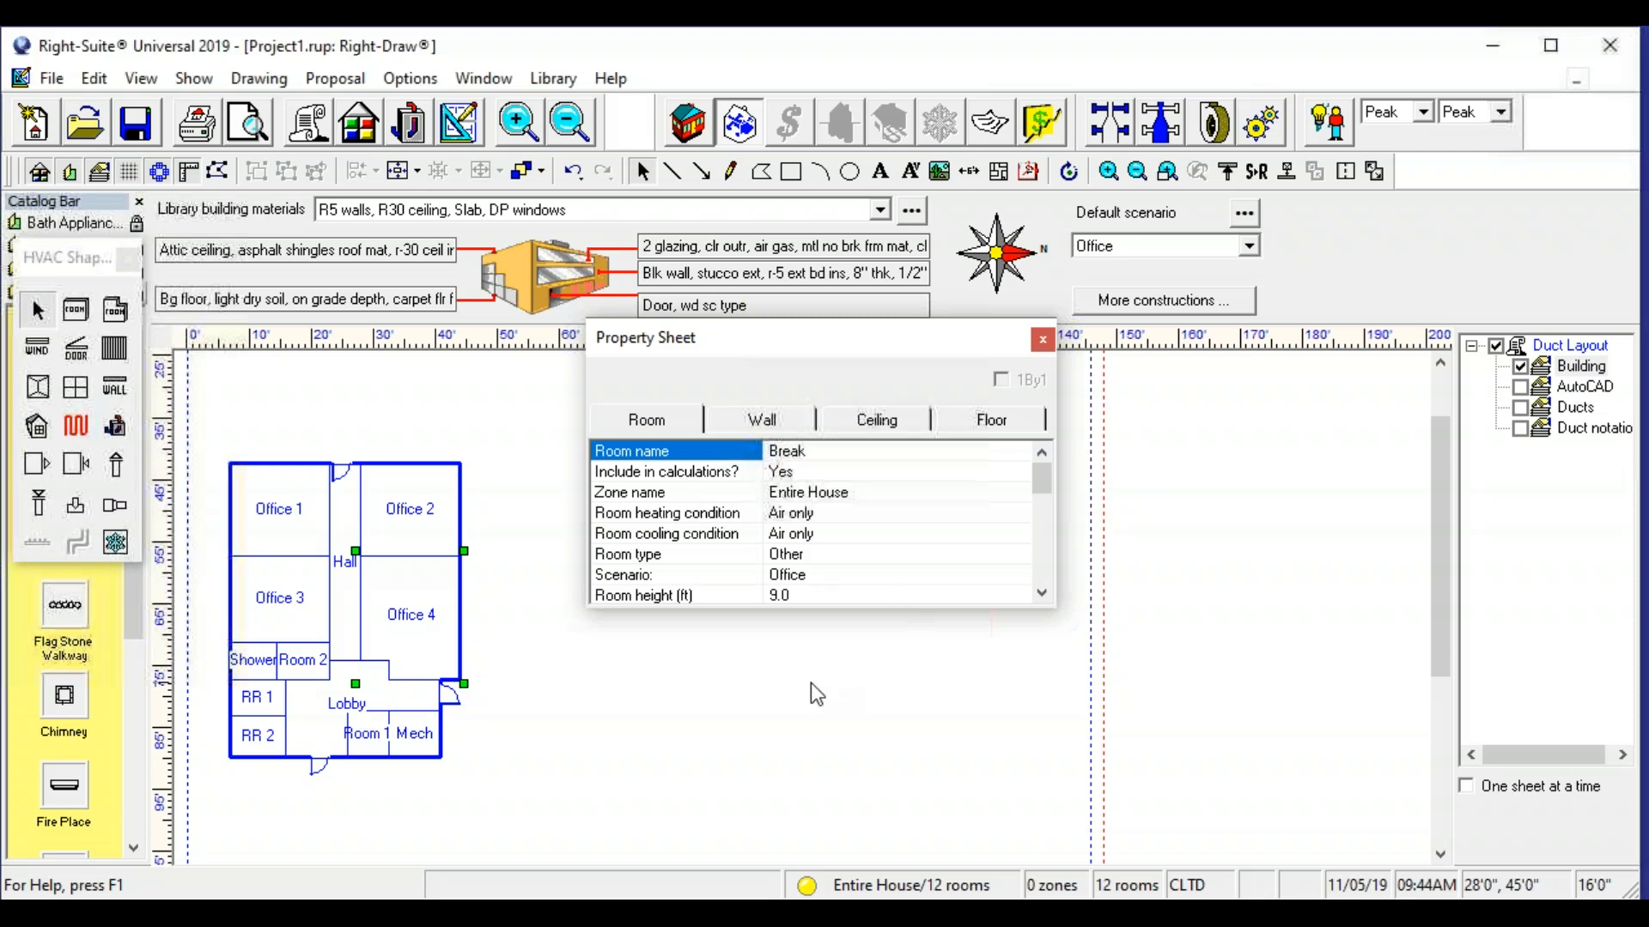
- Add one Reach-in refrigerator from the electric, no hood required category to the Break room's internal gains from appliances
click(449, 638)
drag(1042, 477, 1047, 527)
scroll(1042, 532, down, 1)
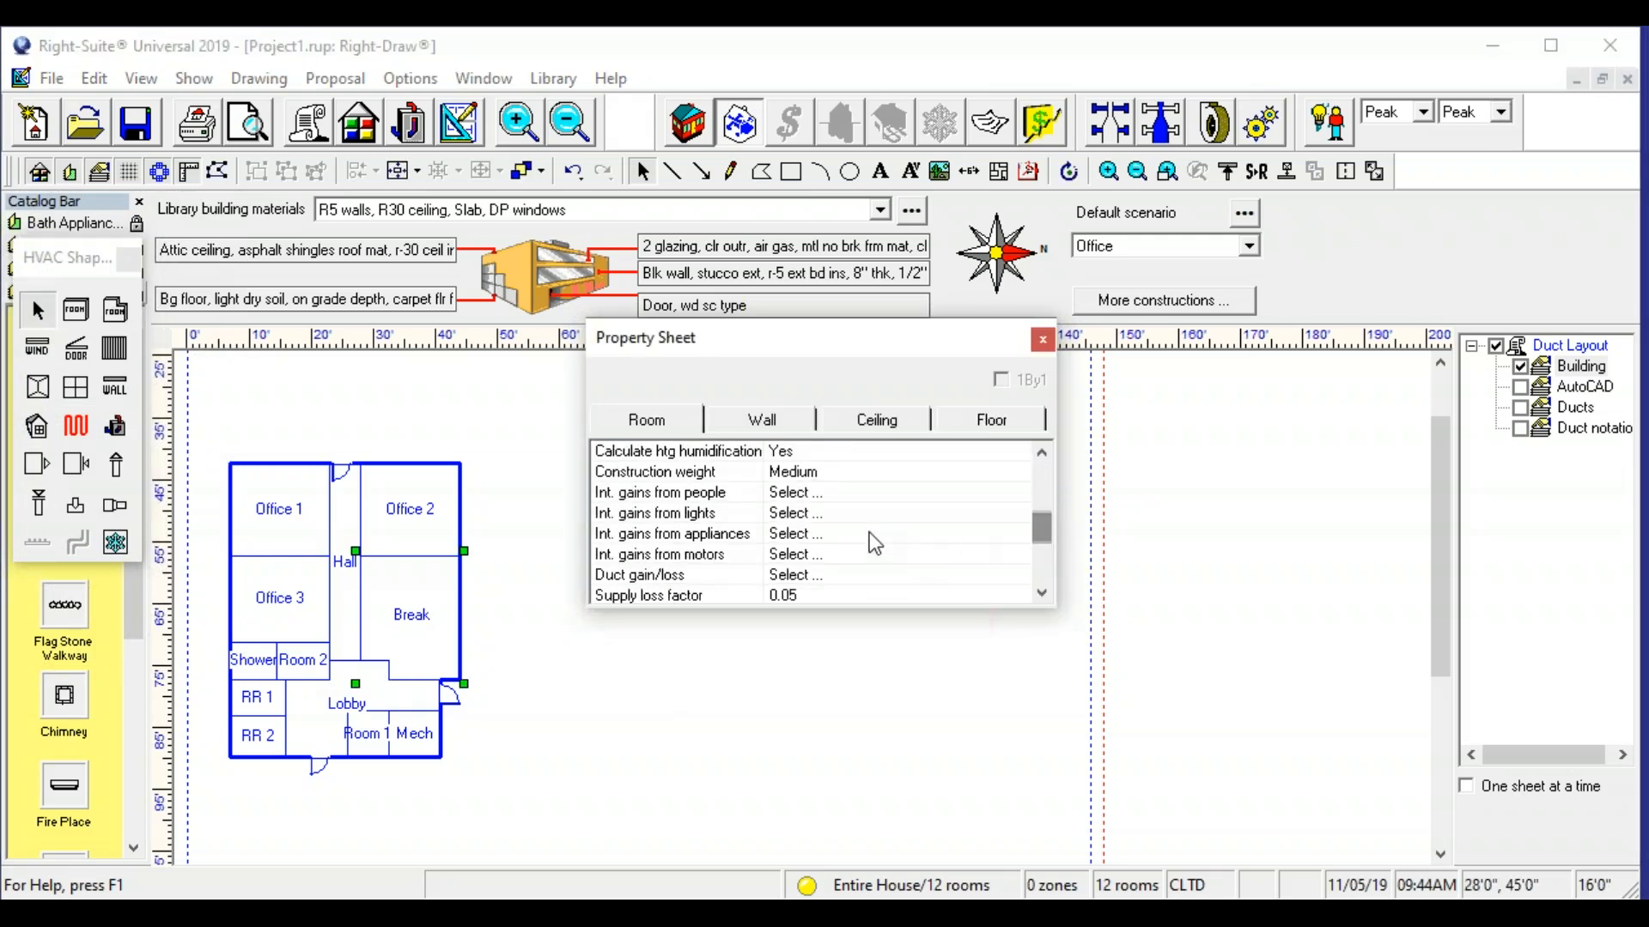
click(795, 534)
click(554, 526)
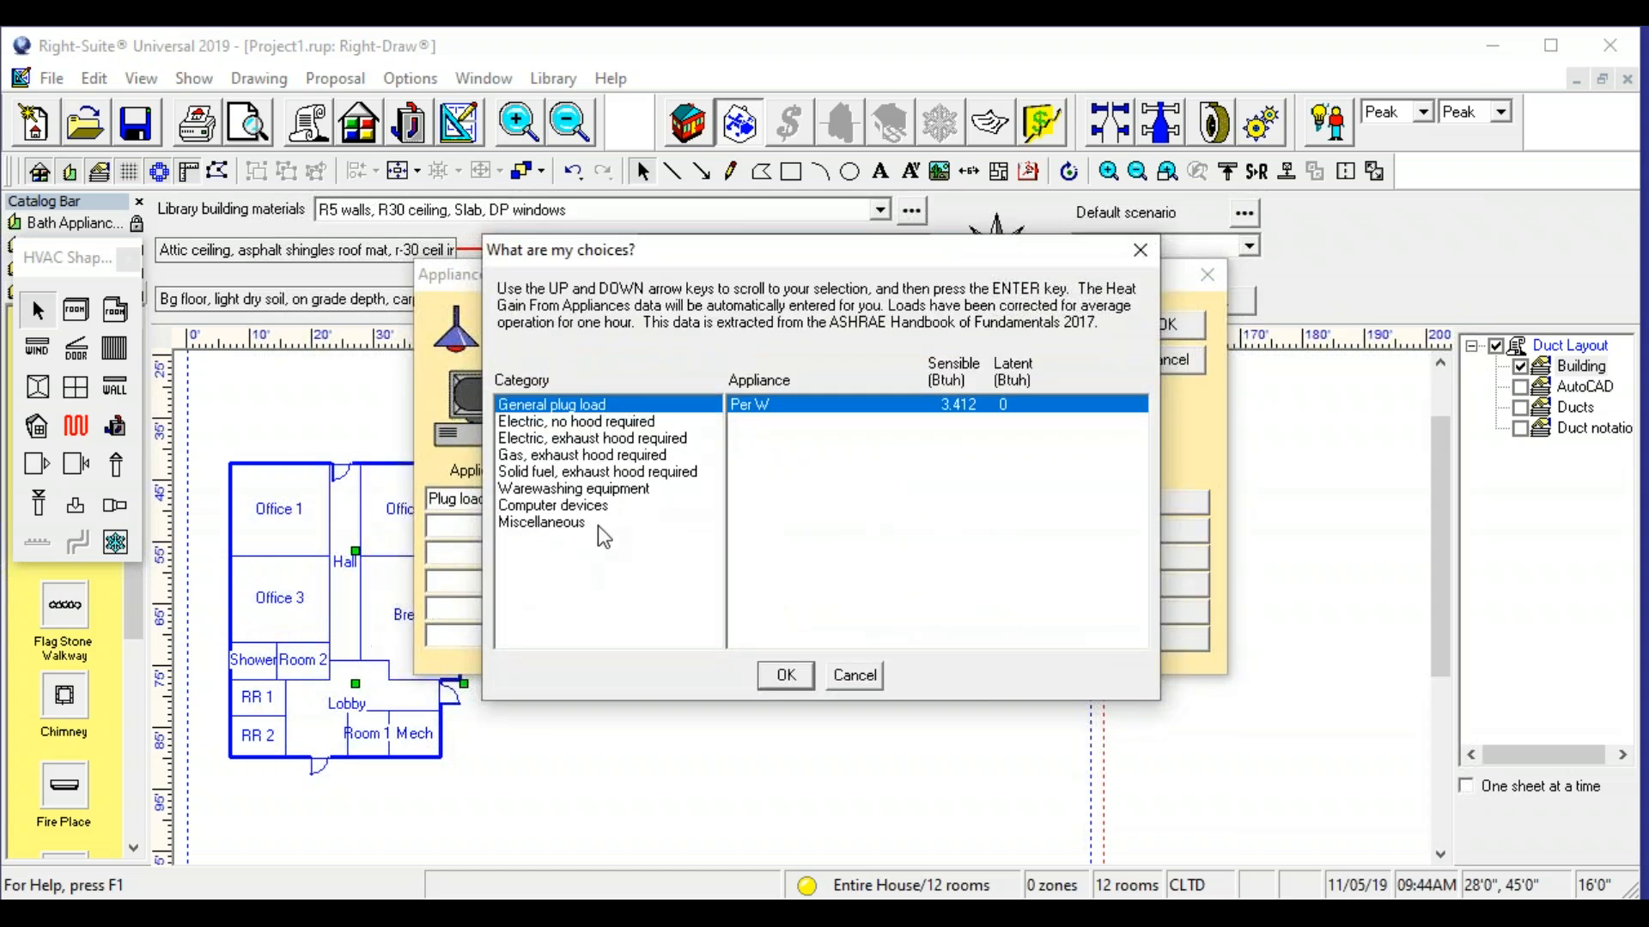
click(599, 424)
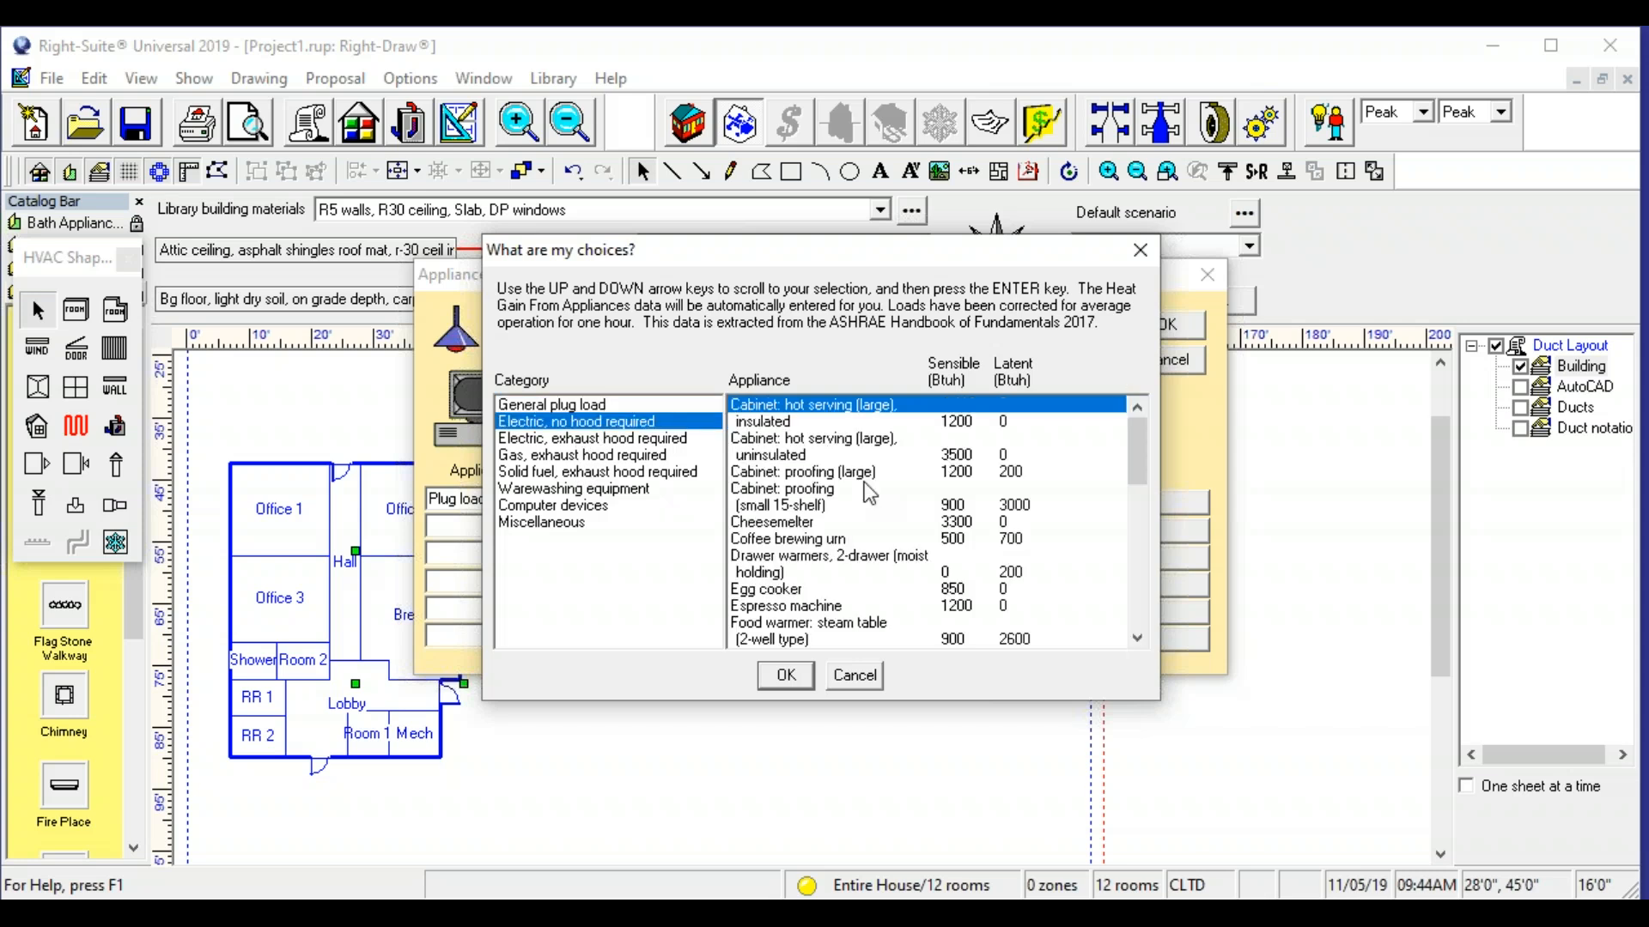
drag(1146, 450, 1136, 549)
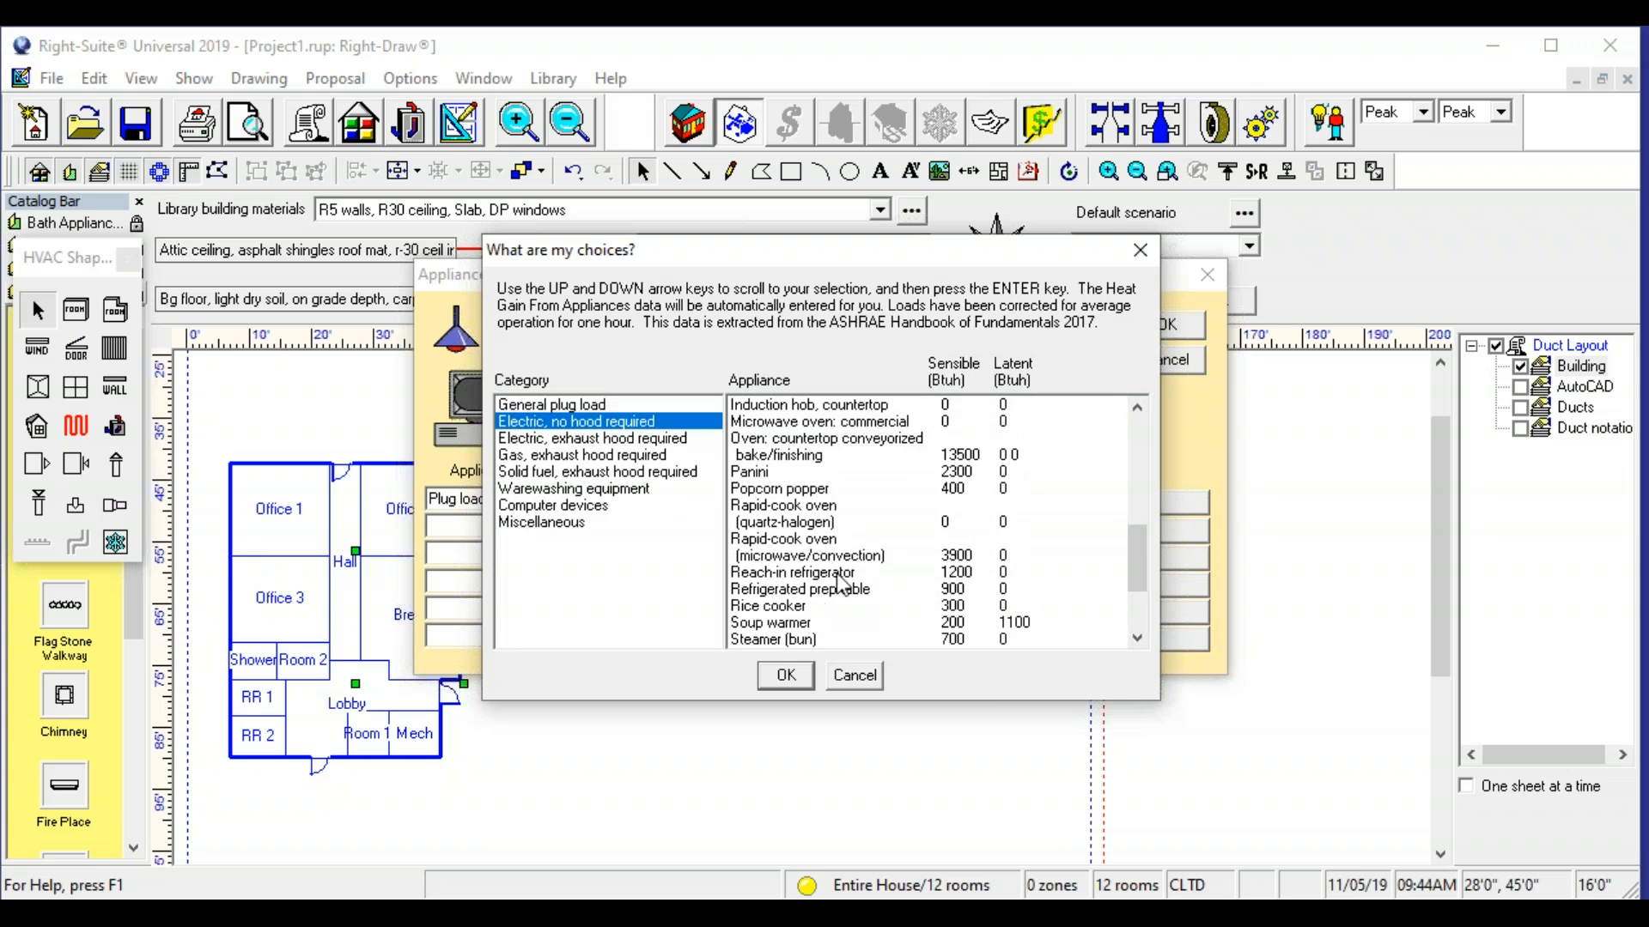
click(832, 572)
click(784, 676)
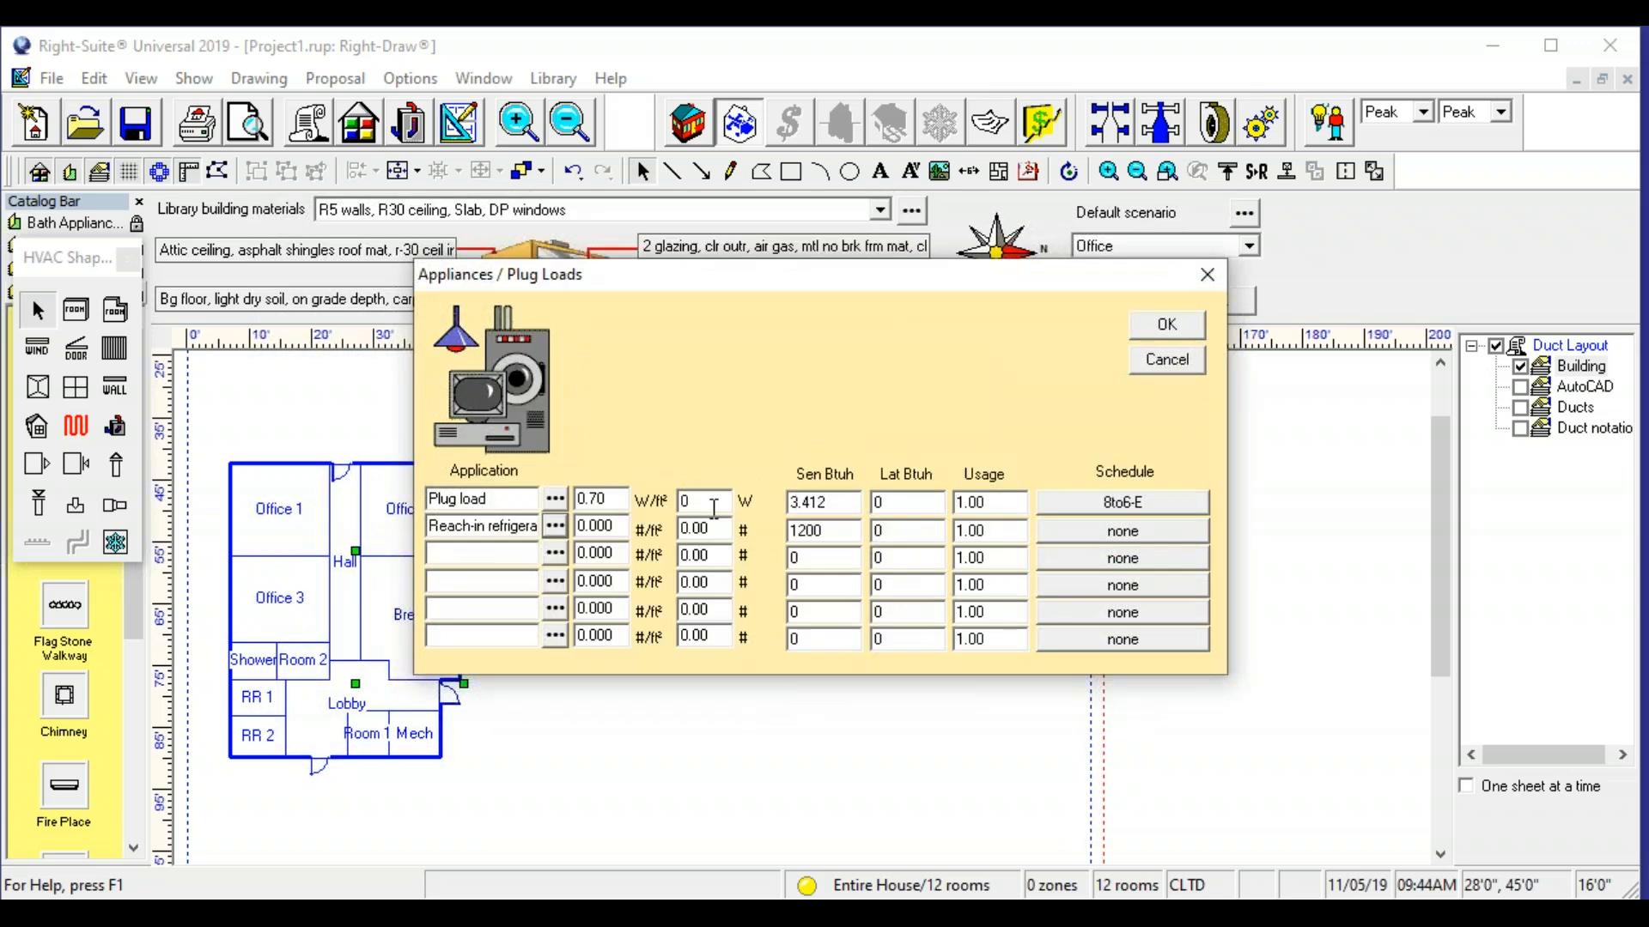
text(1)
- Add one 9 gal Microwave oven from the Miscellaneous category to the Break room's appliance loads
click(536, 555)
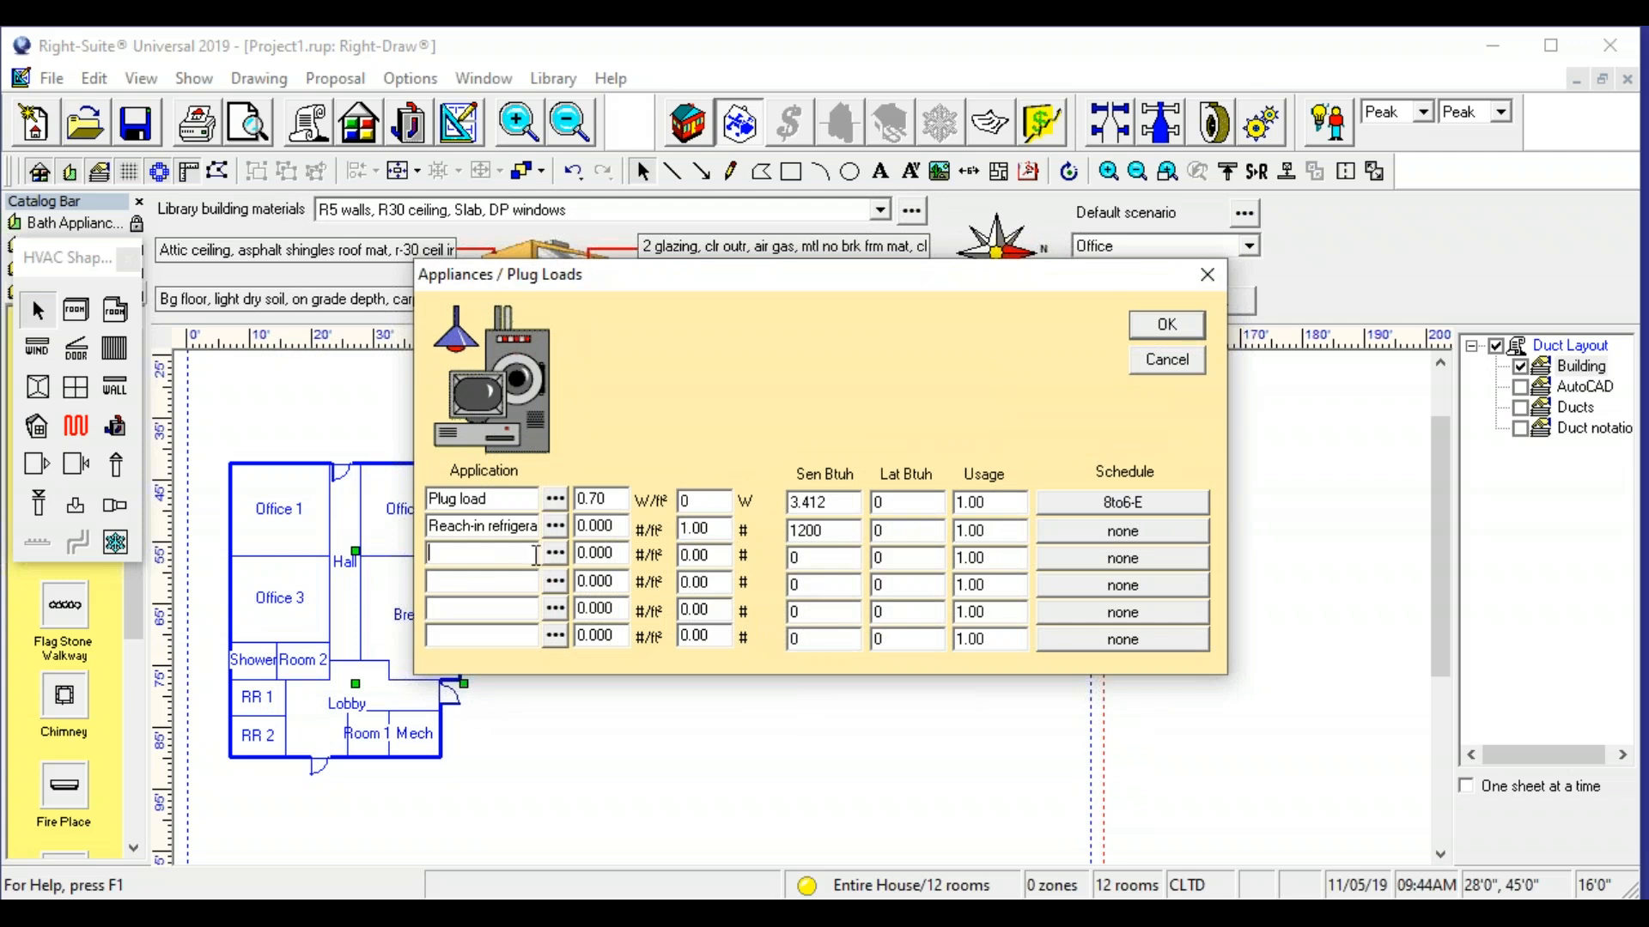
click(555, 553)
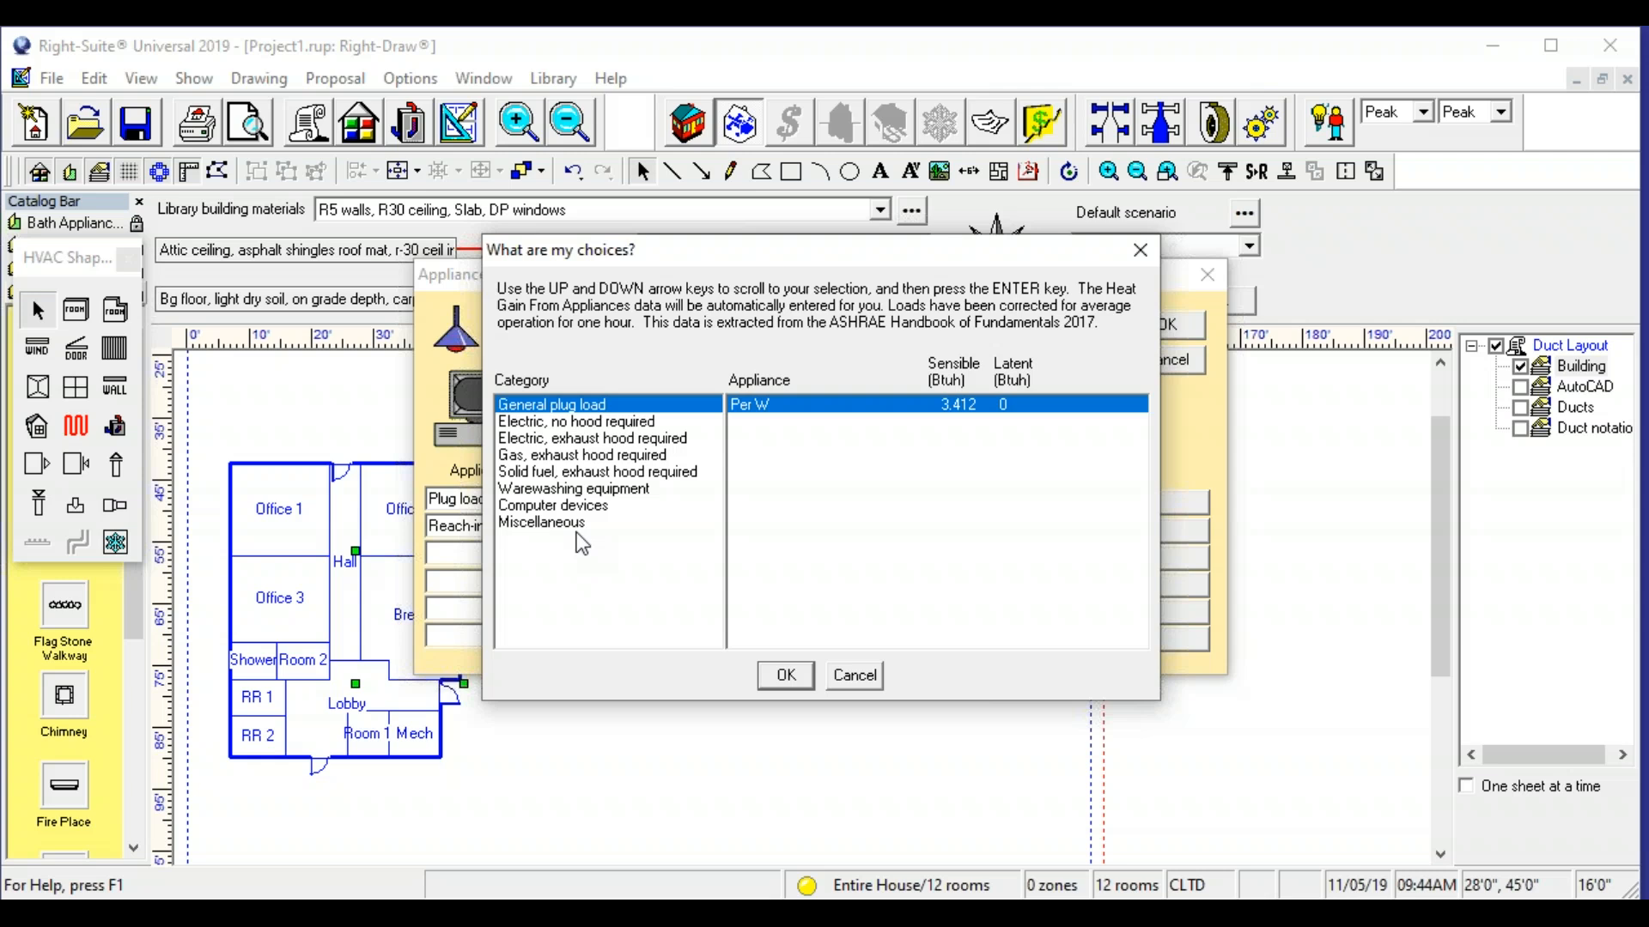
click(569, 524)
mouse_move(1136, 434)
mouse_down()
mouse_move(1140, 454)
mouse_move(1116, 426)
mouse_up()
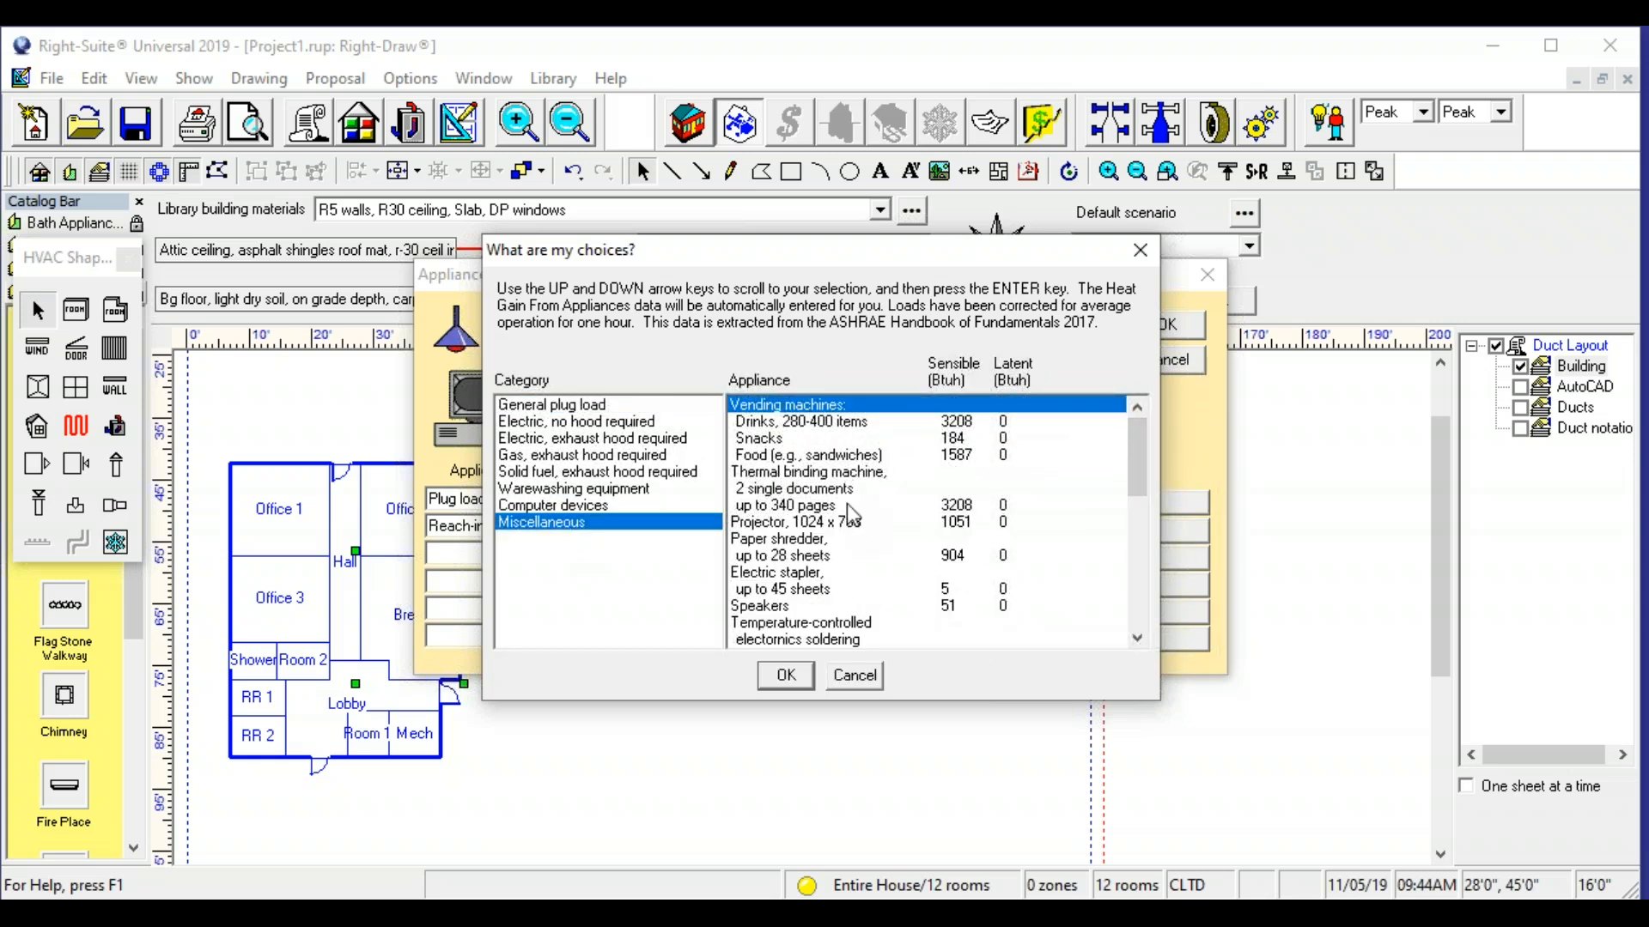
drag(1142, 445, 1120, 502)
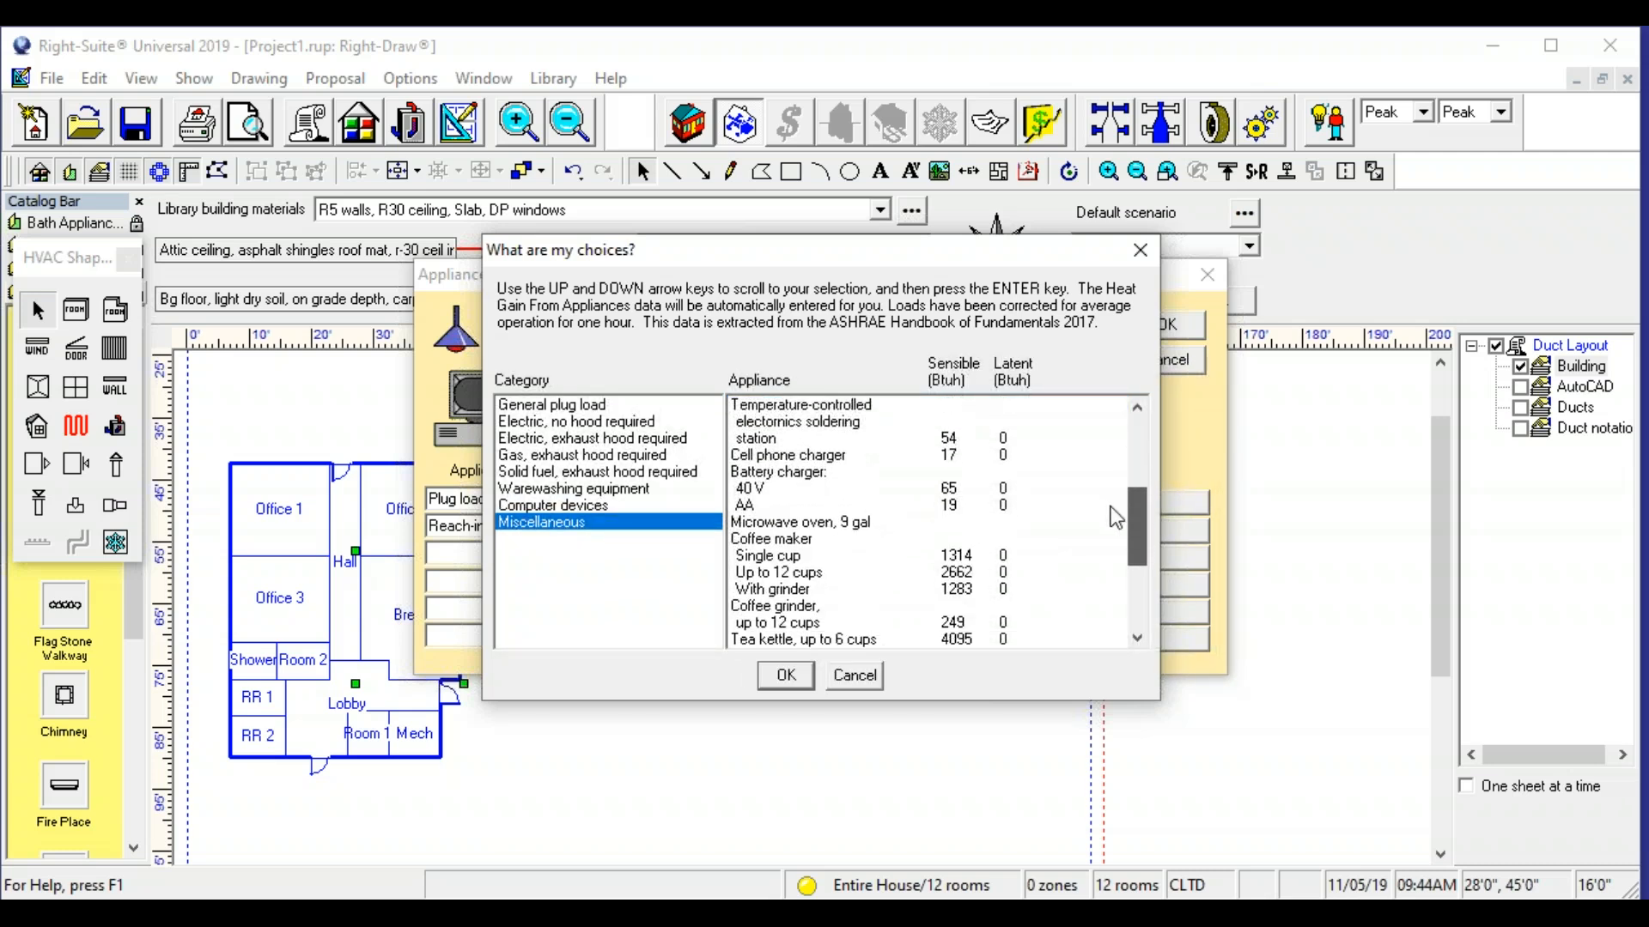
click(845, 528)
click(803, 672)
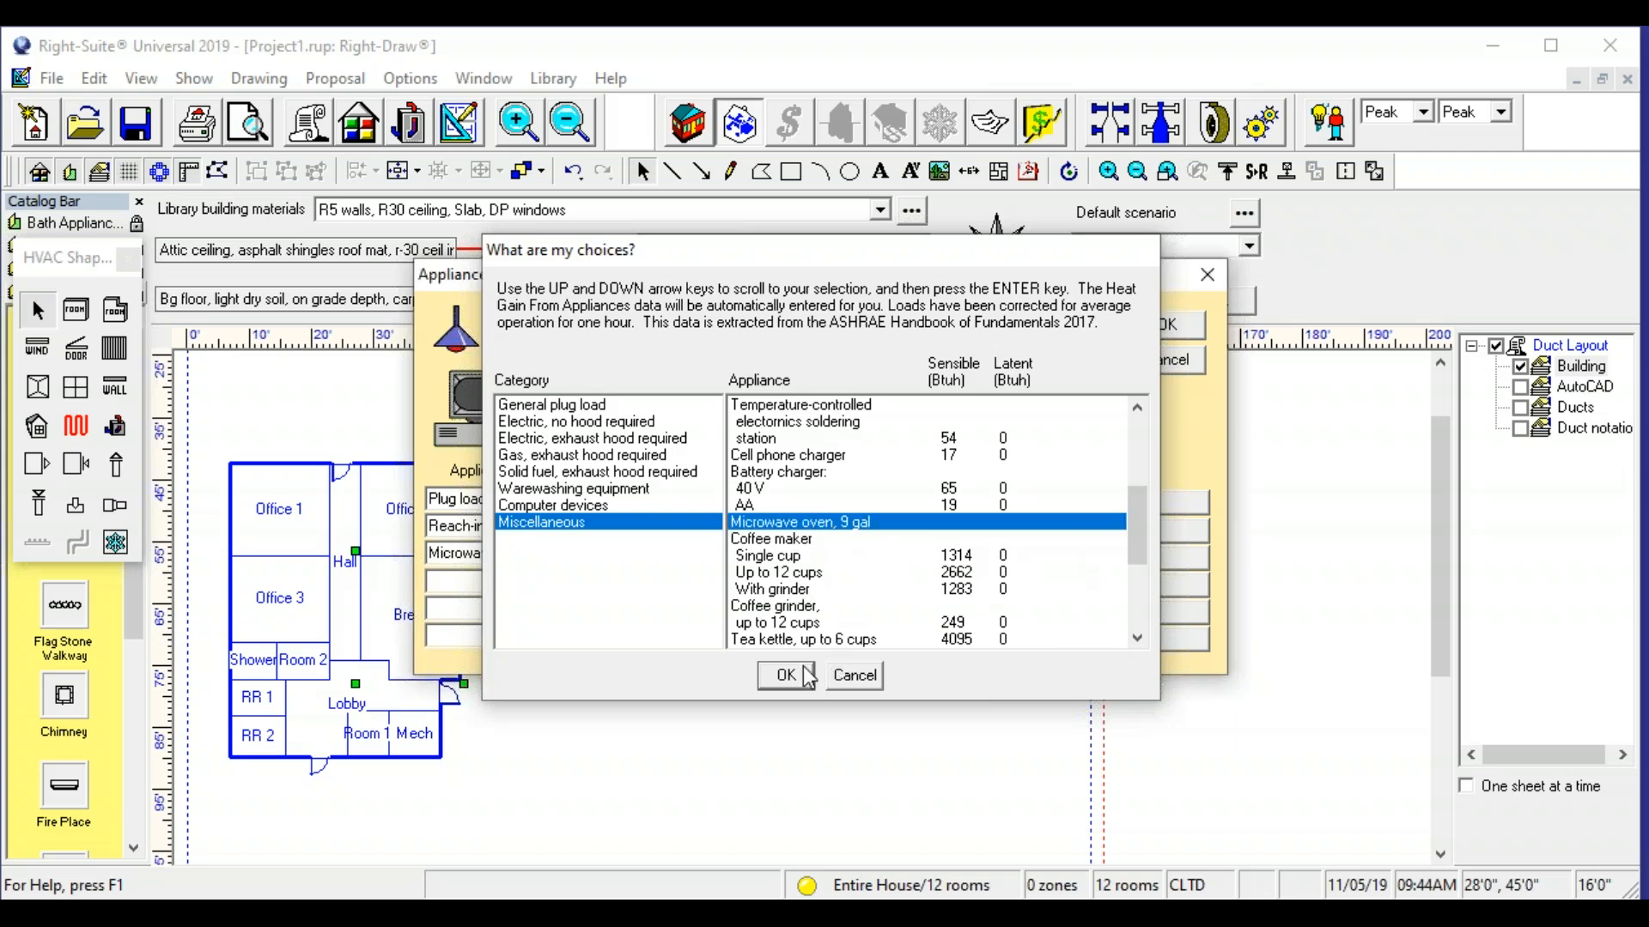
double_click(699, 556)
text(1)
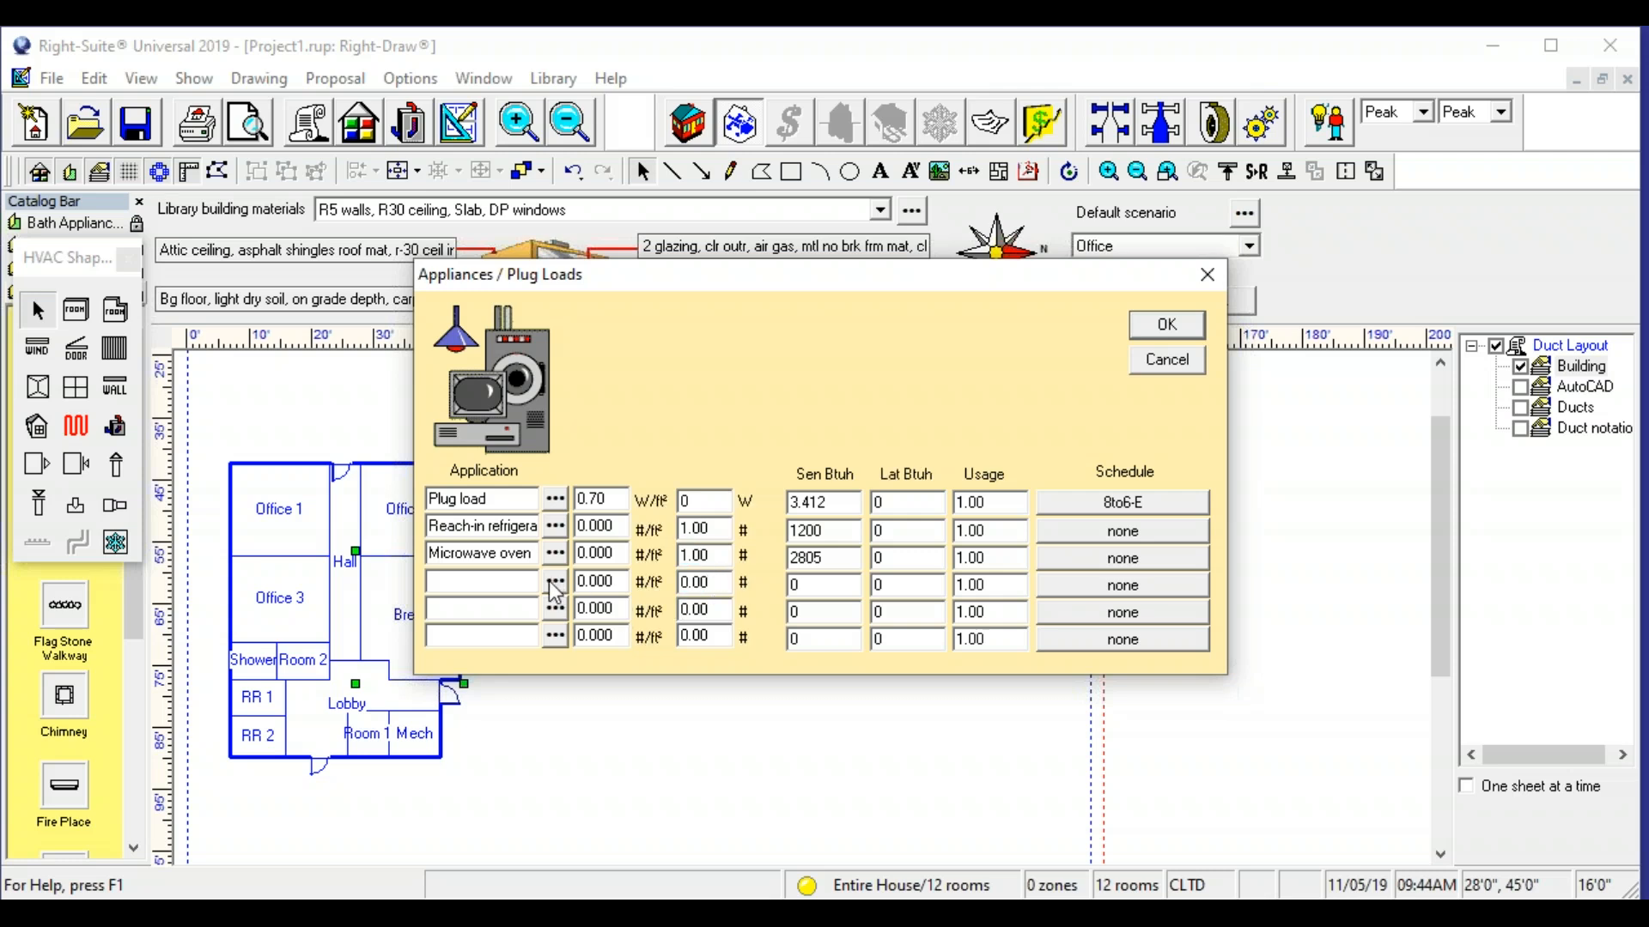
- Add one Snacks vending machine from the Miscellaneous category to the Break room's appliance loads, accept them and close the property sheet
click(554, 583)
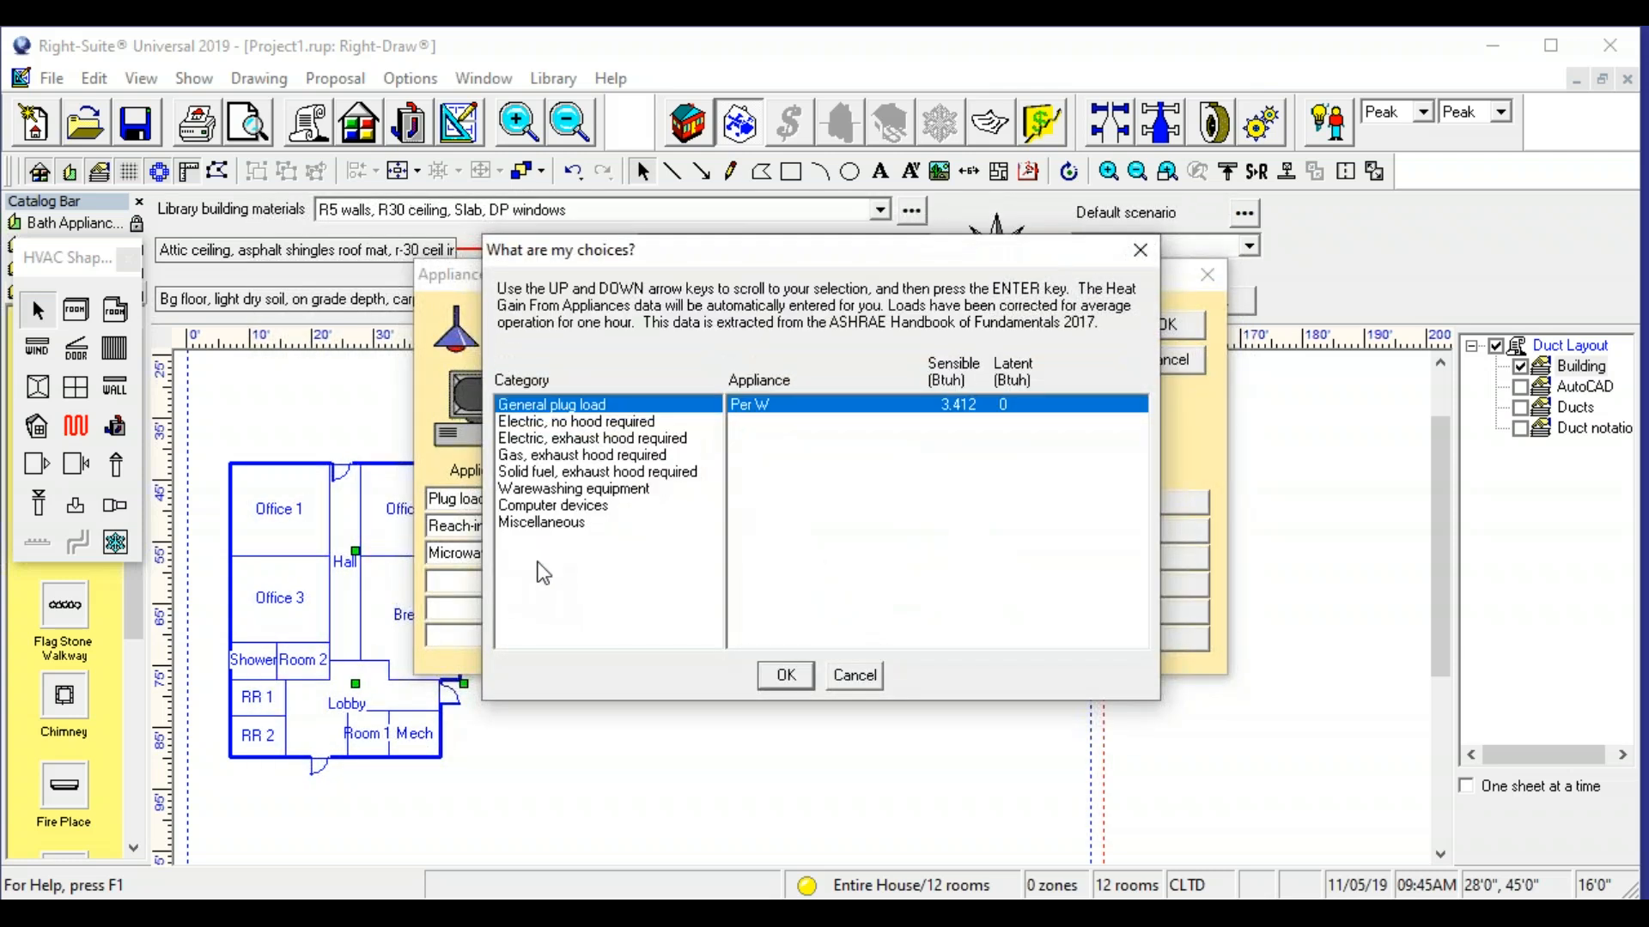
click(621, 423)
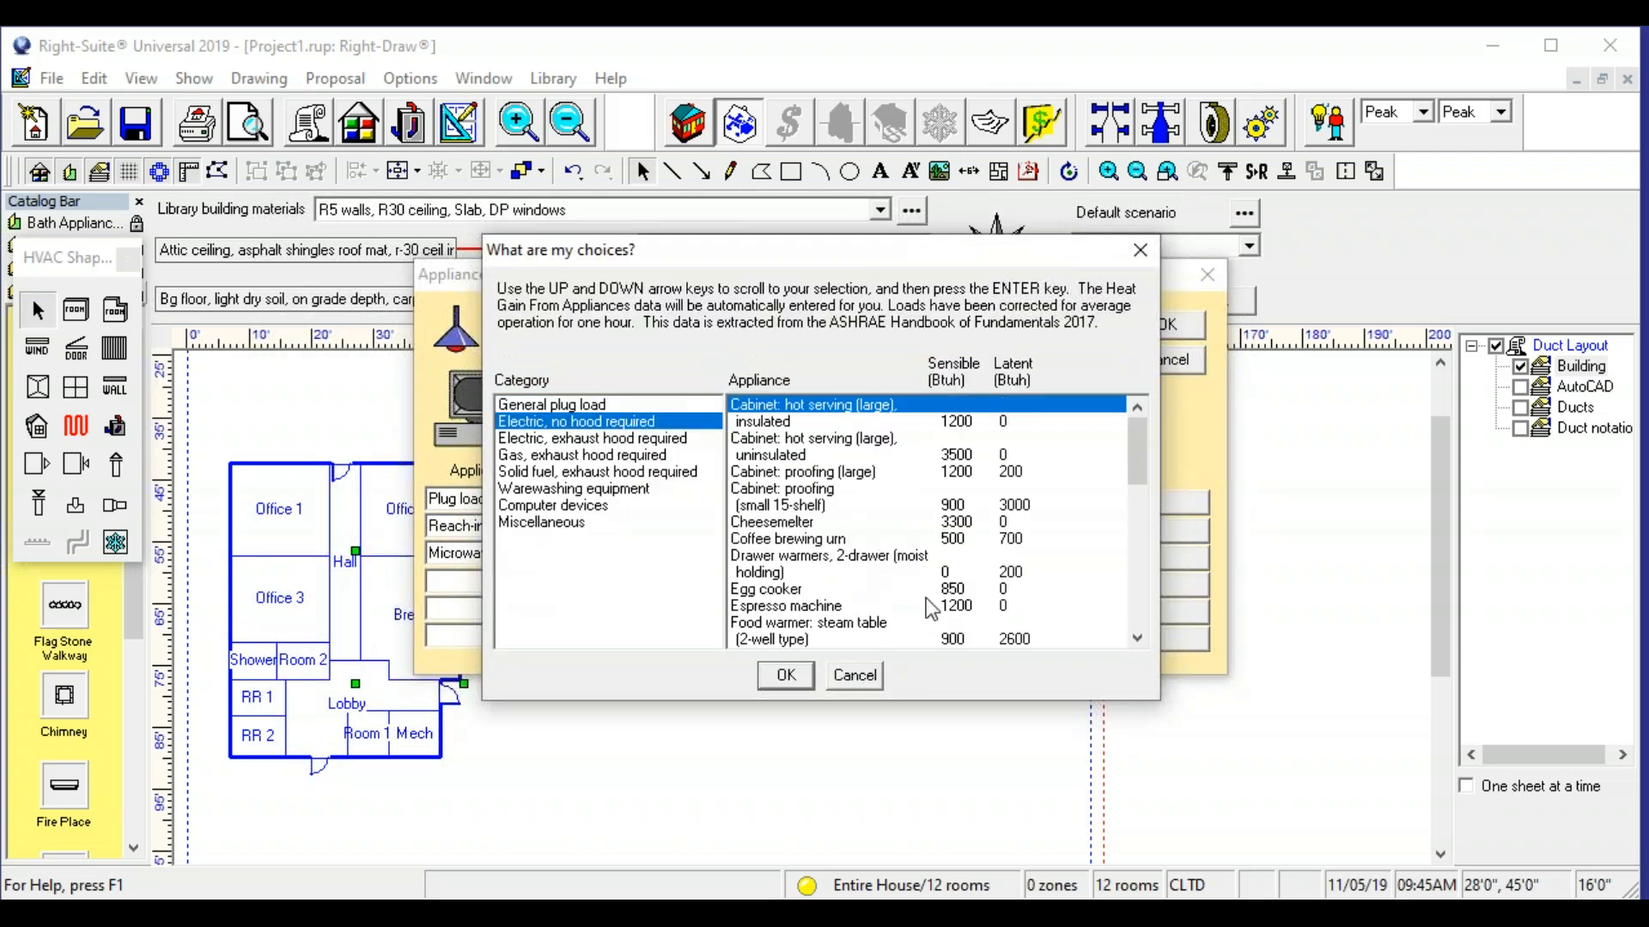
click(555, 523)
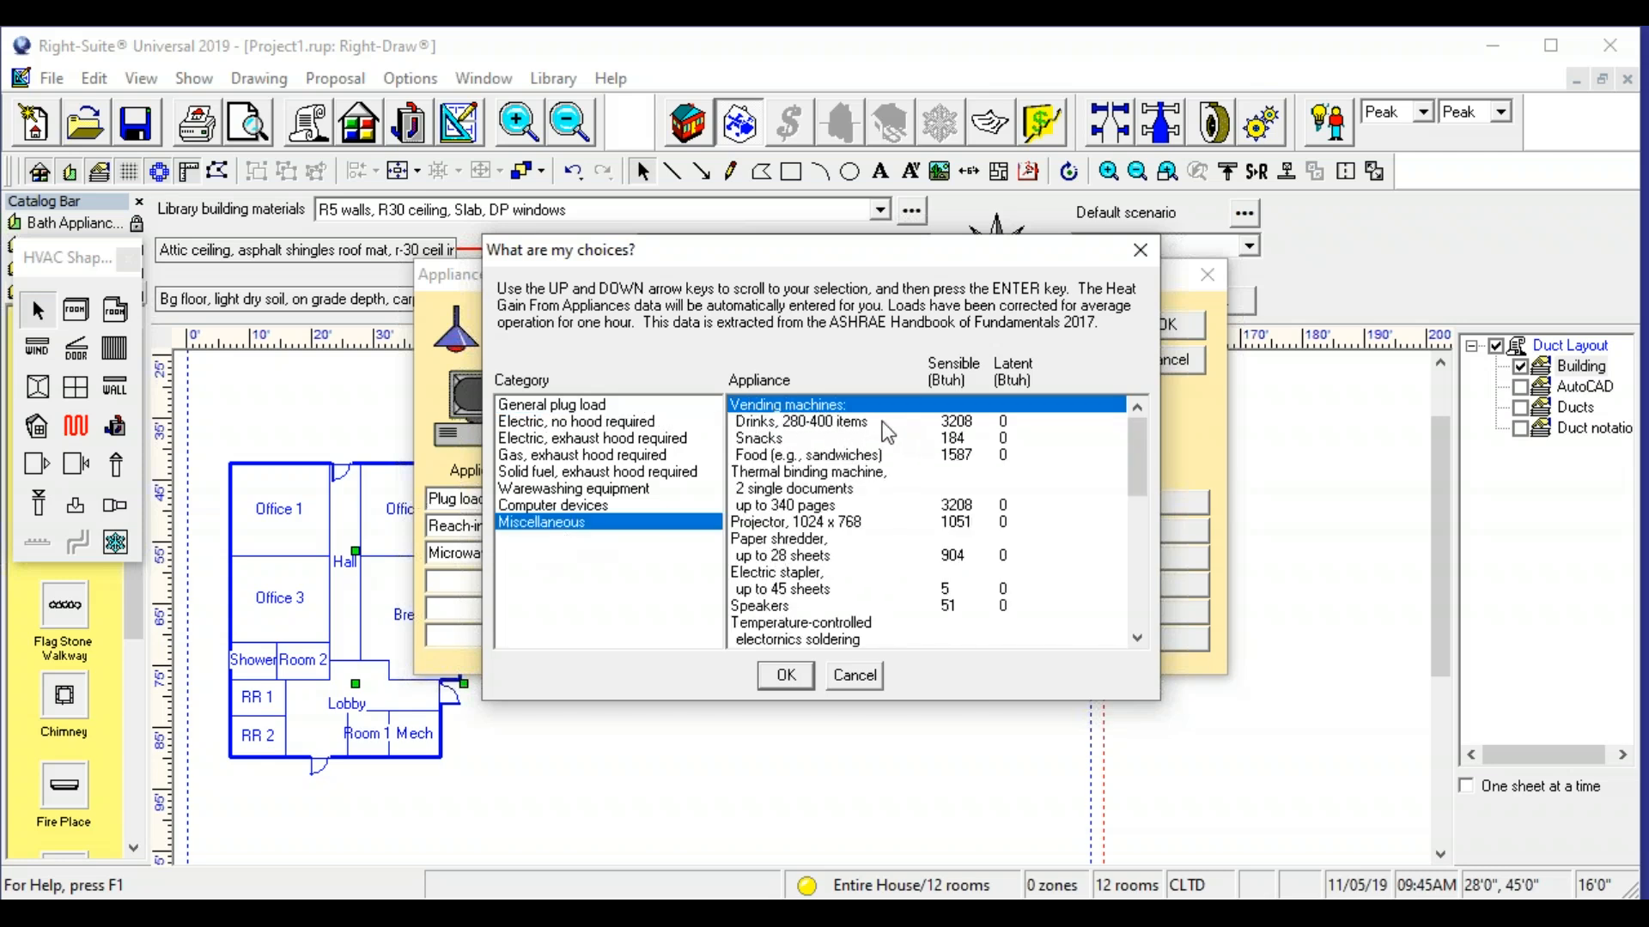
click(795, 441)
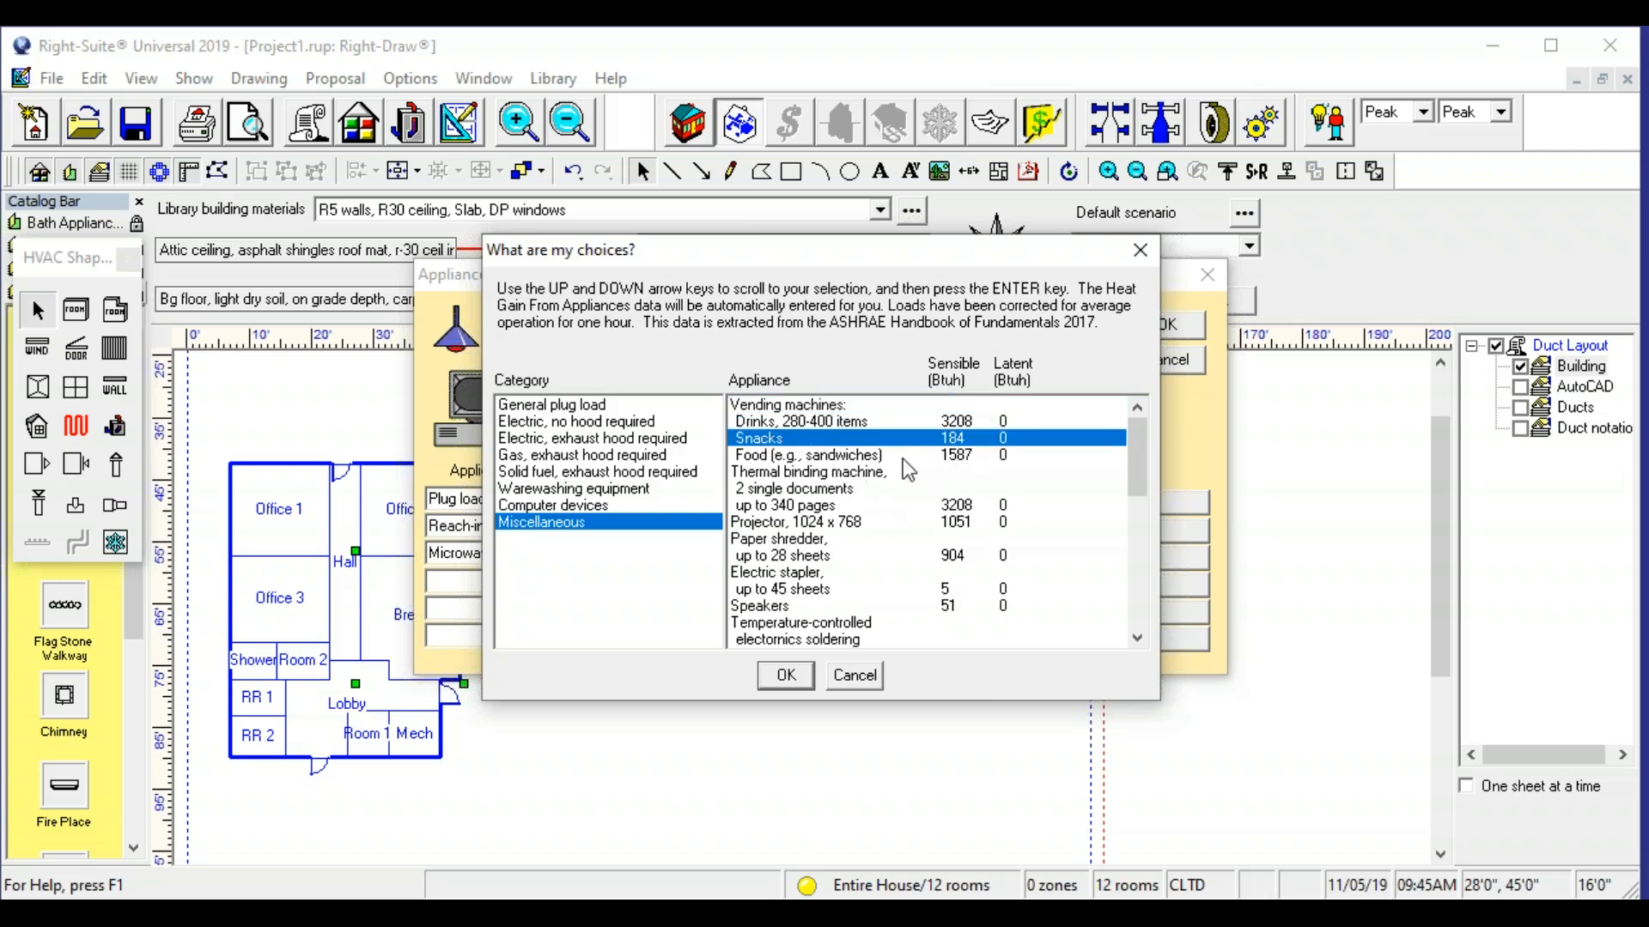
click(786, 675)
double_click(687, 583)
text(1)
click(723, 612)
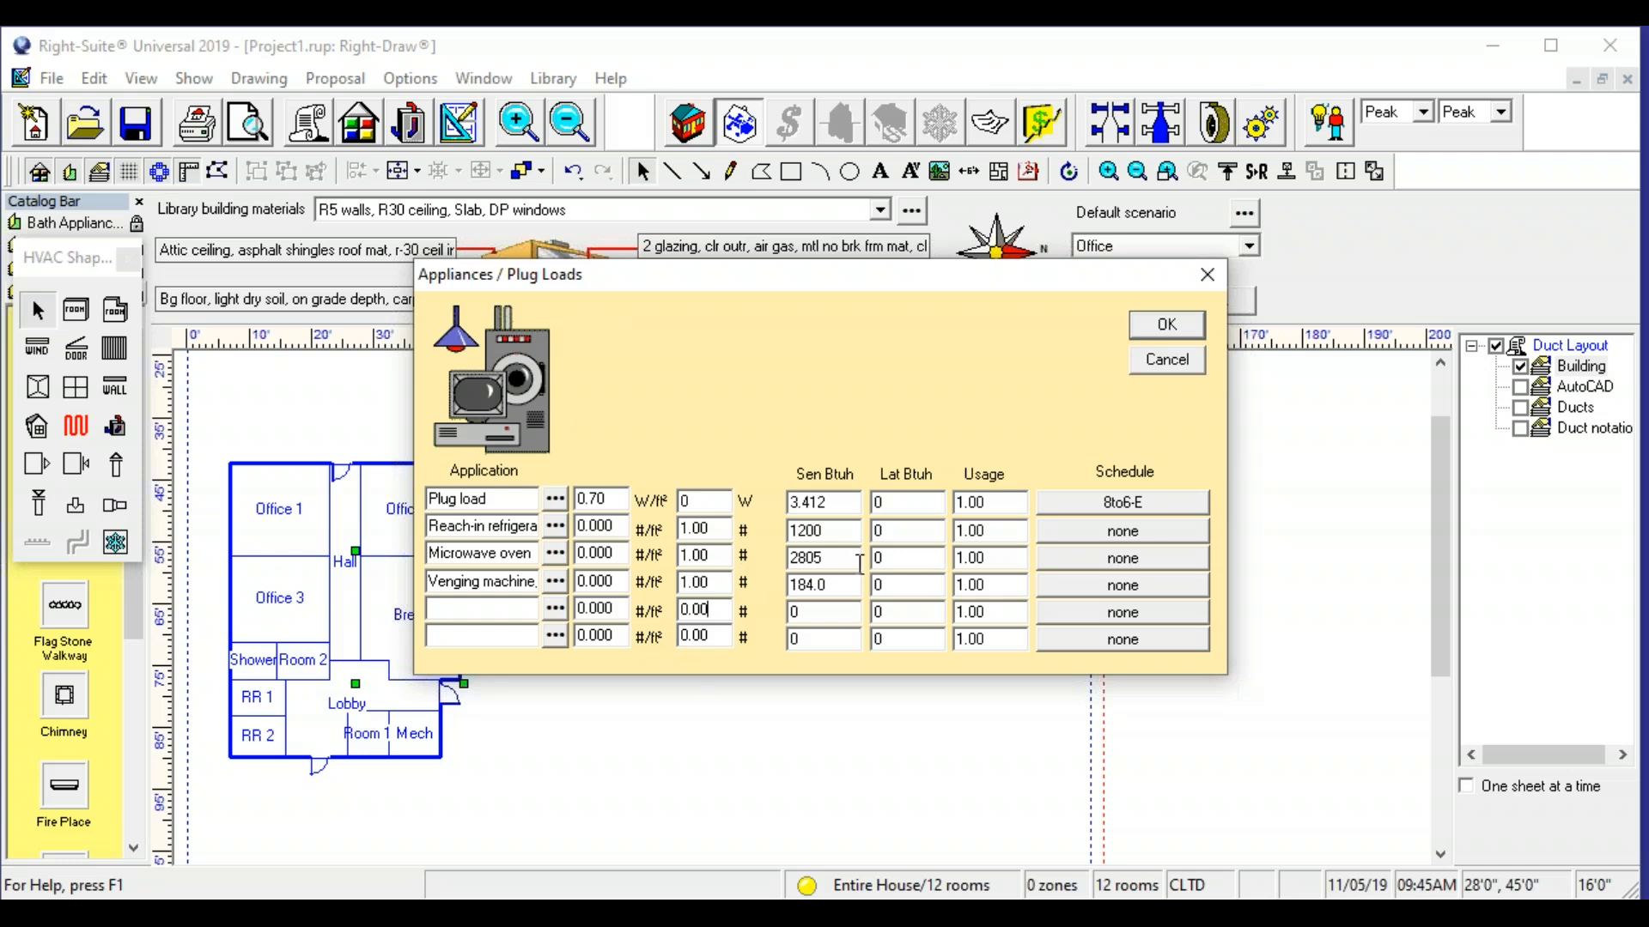
click(1199, 324)
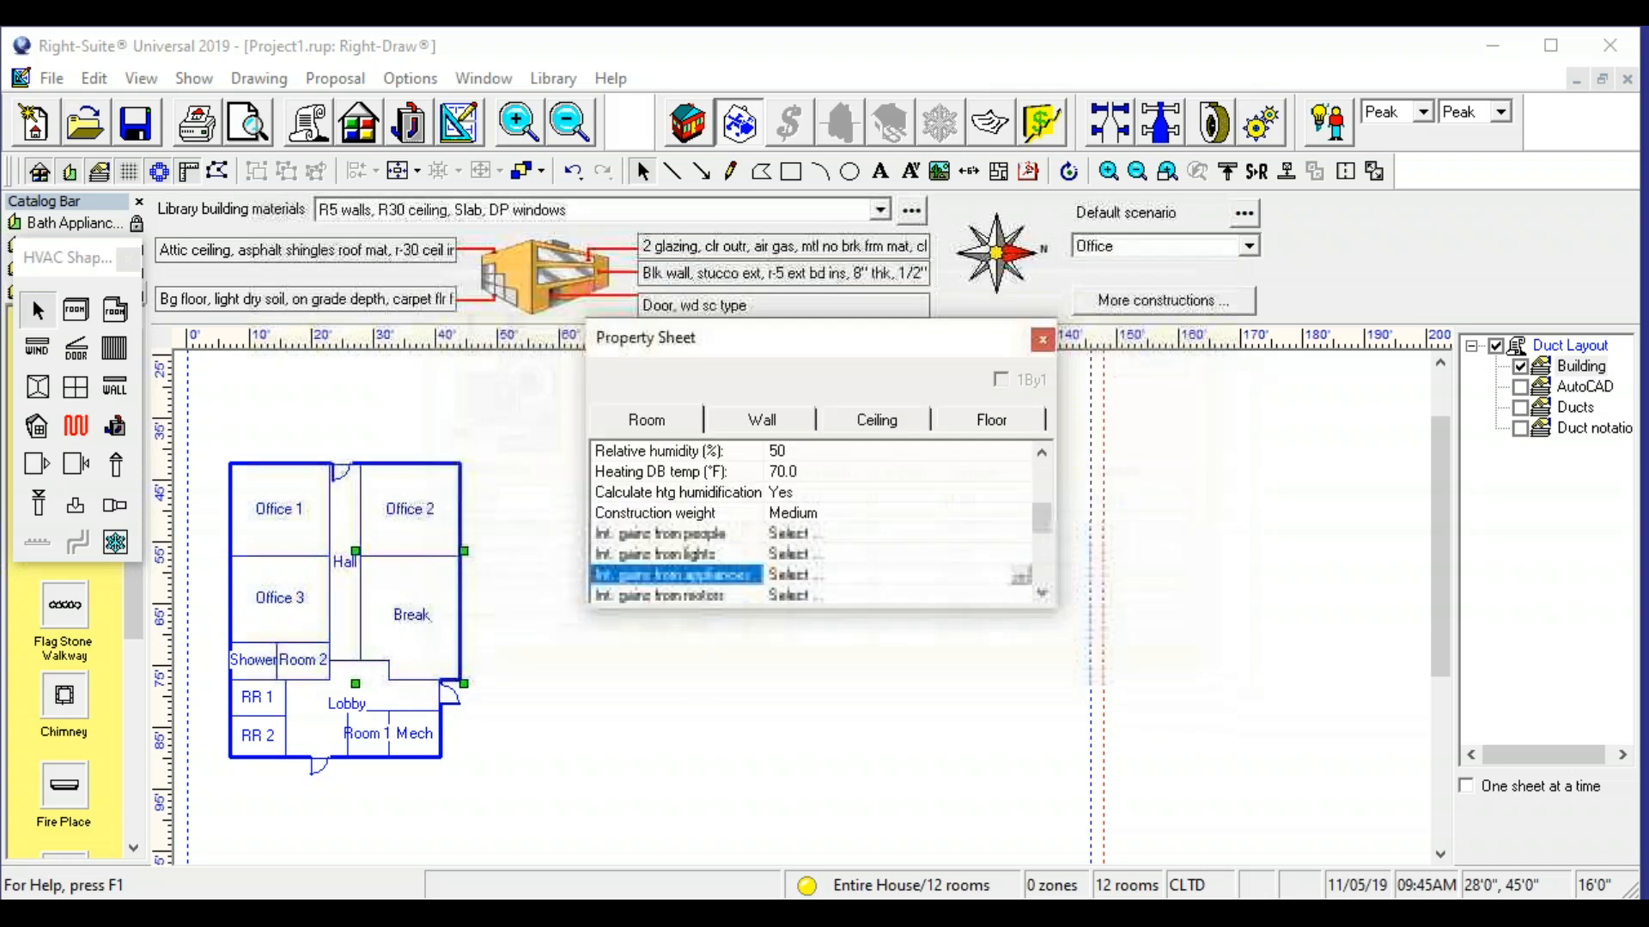
click(1042, 340)
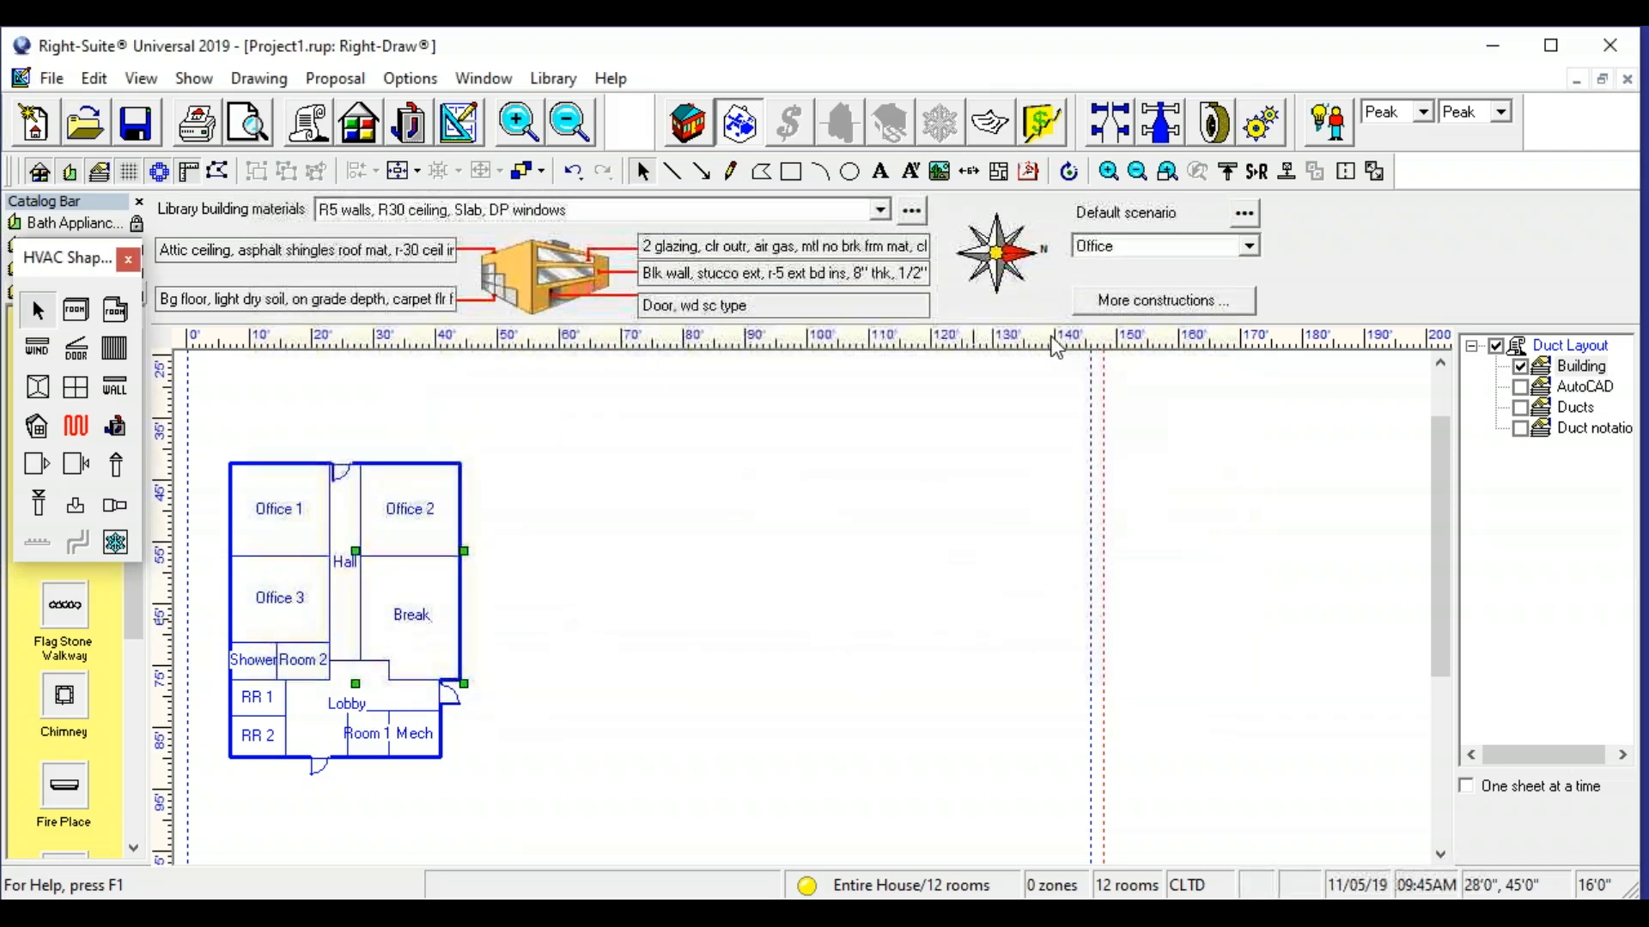
- Select Office 1, Office 2 and Office 3 and add one Desktop computer, 2.67-4.0 GHz with 4-32 GB RAM, to their appliance gains
scroll(331, 643, up, 2)
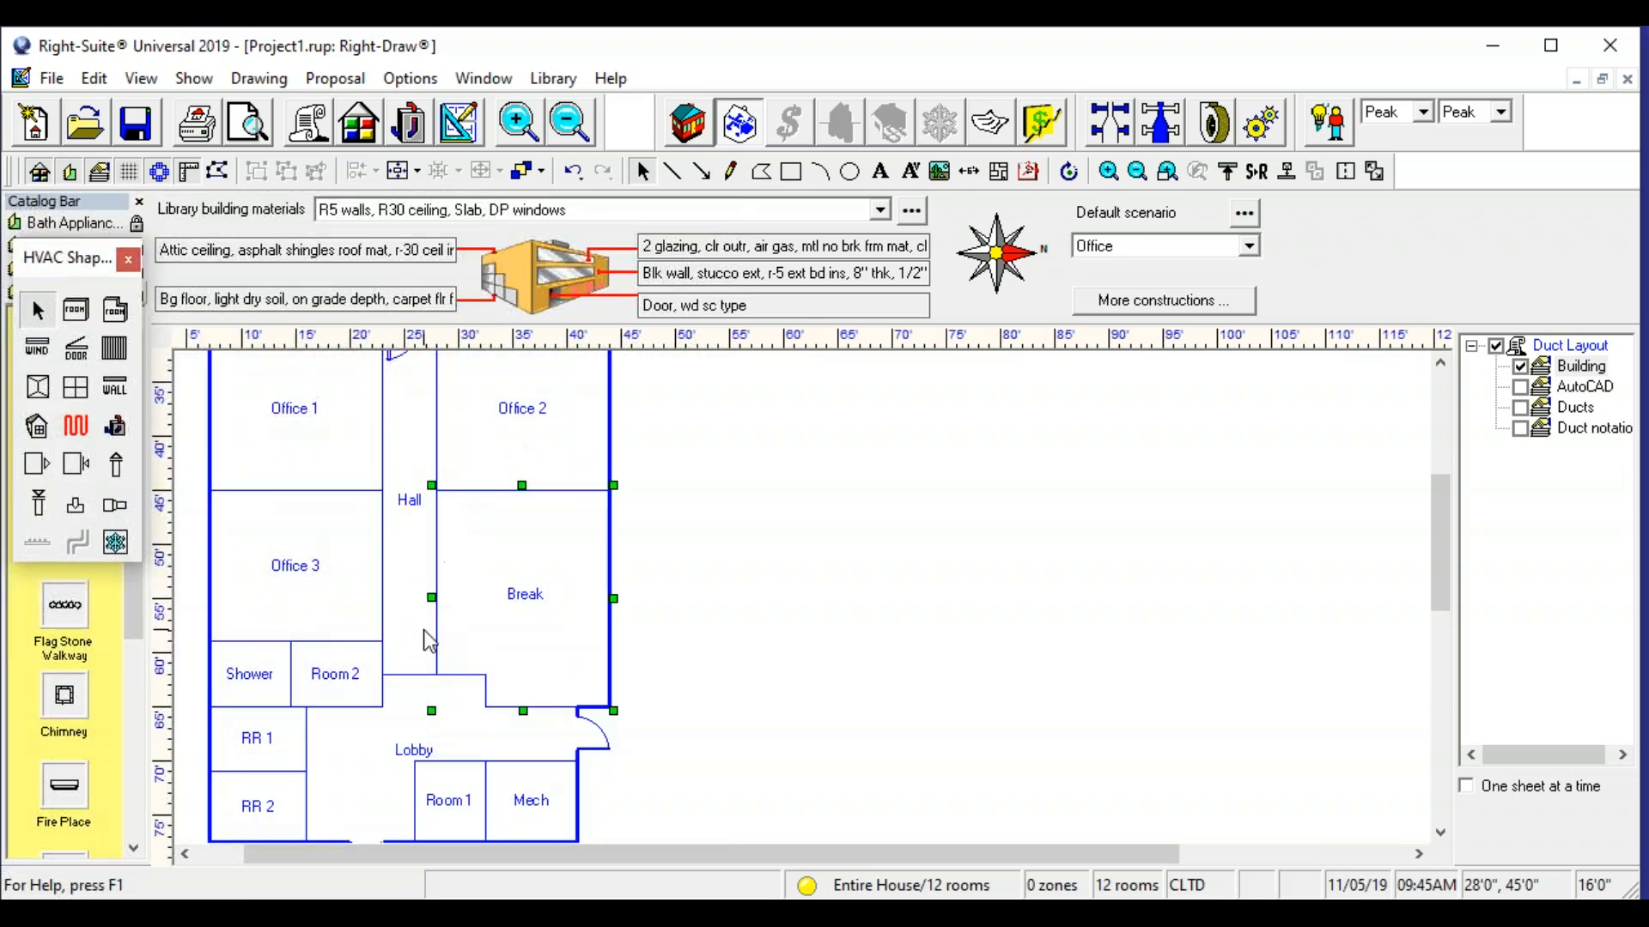
scroll(374, 573, up, 3)
click(484, 574)
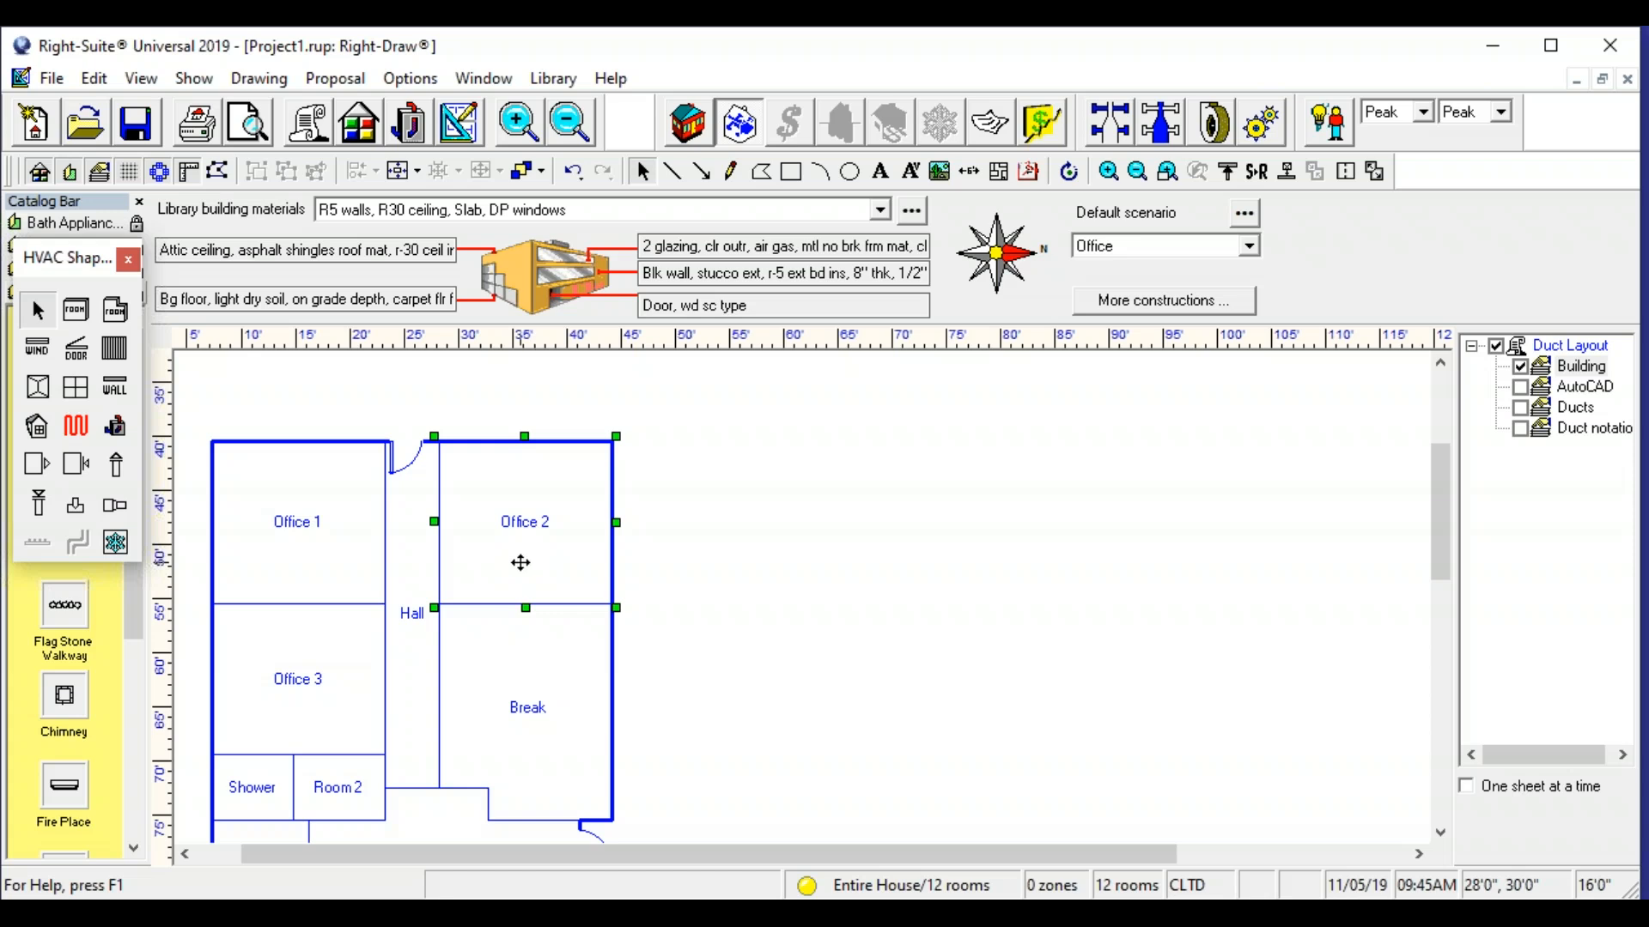
shift+click(286, 555)
shift+click(284, 653)
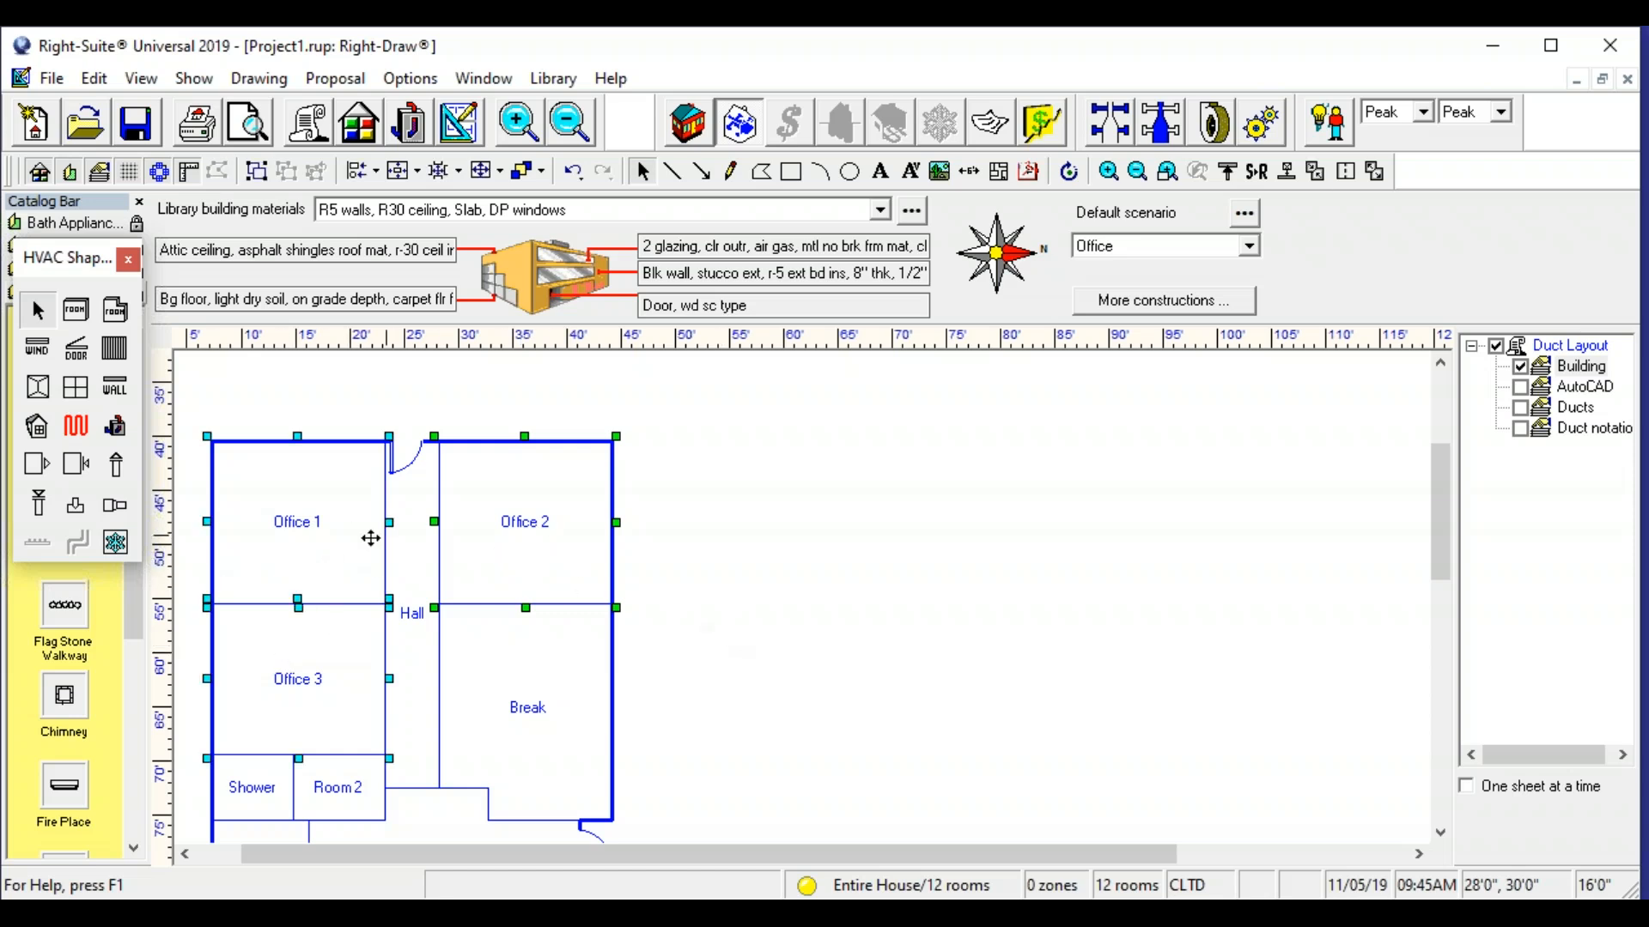
double_click(291, 550)
drag(1042, 477, 1038, 521)
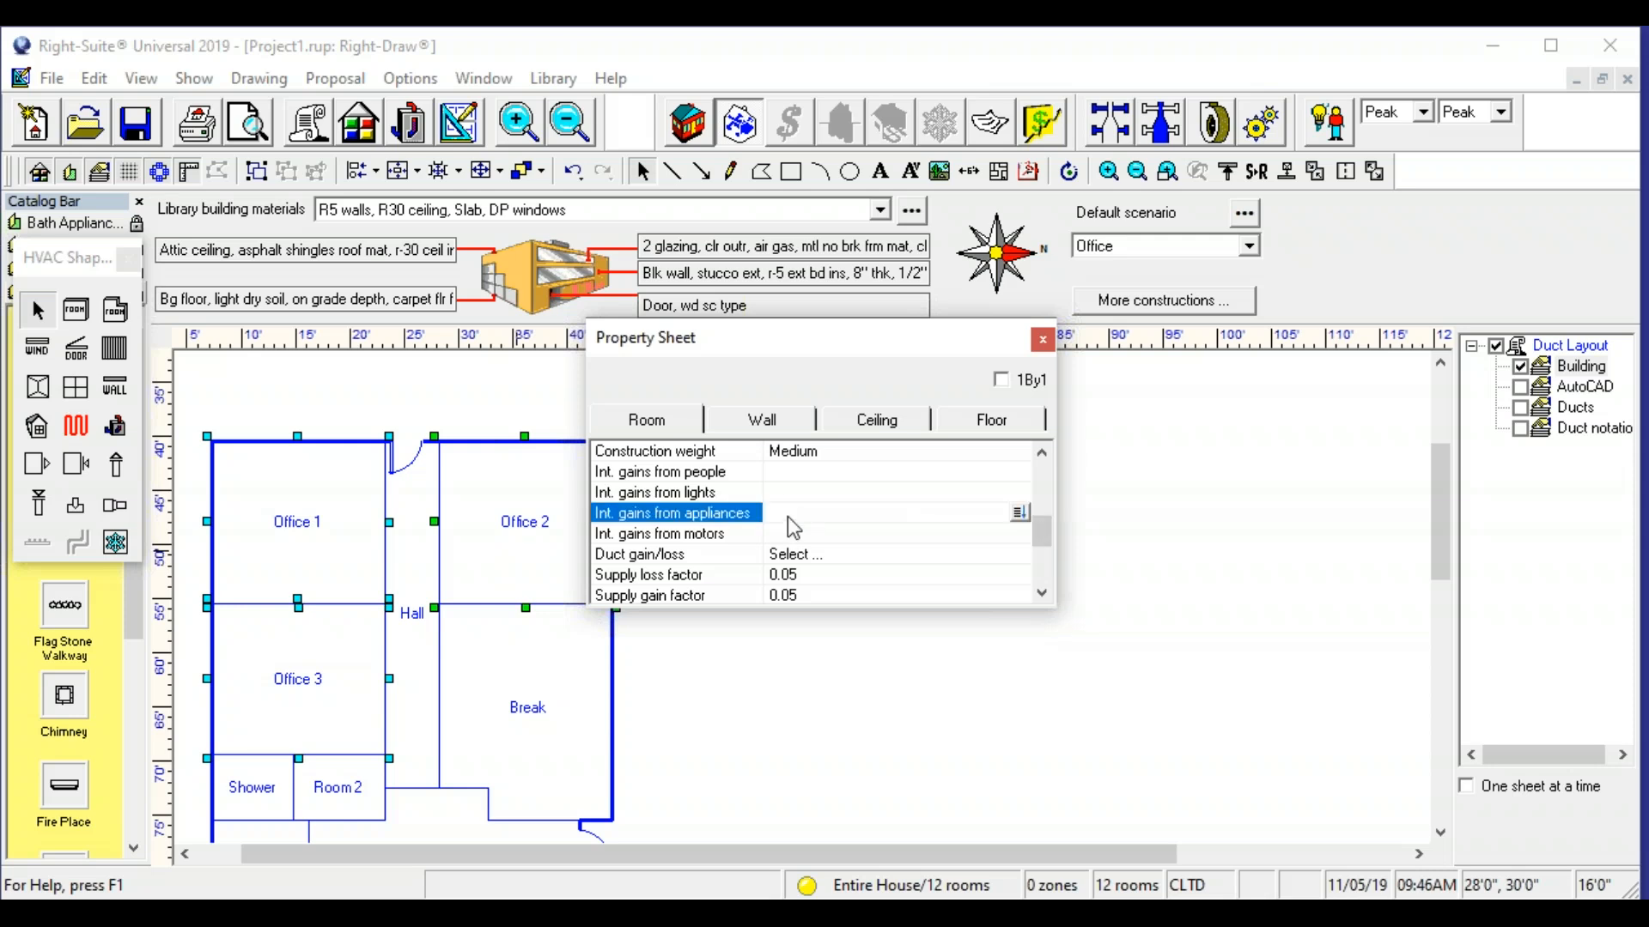
double_click(786, 517)
click(557, 526)
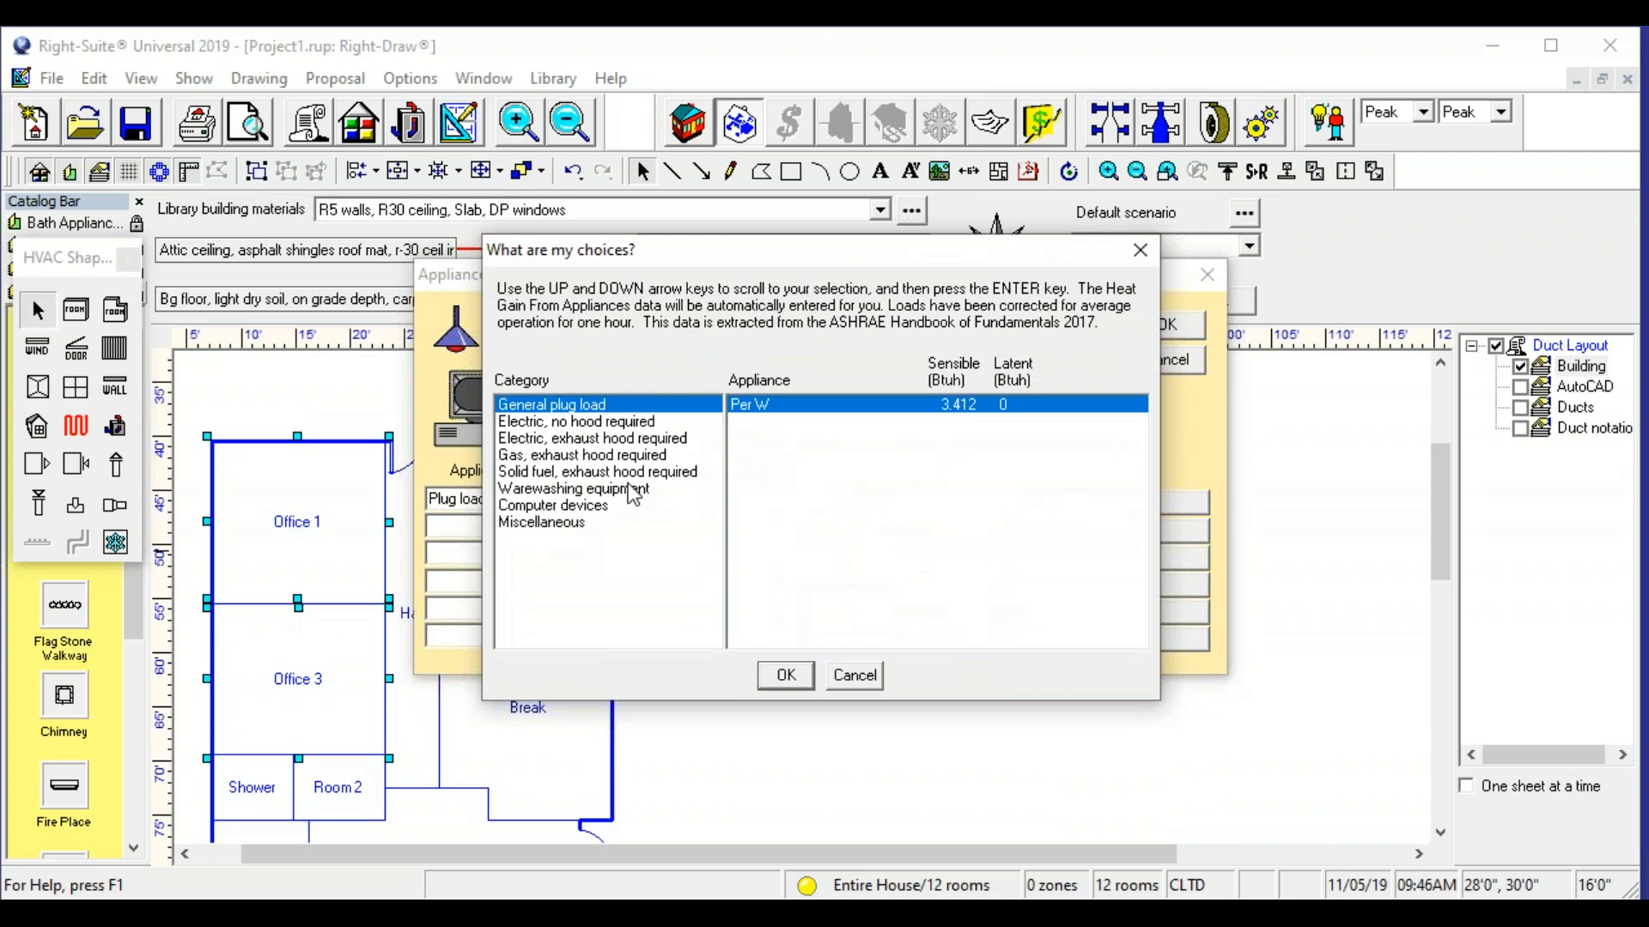
click(584, 522)
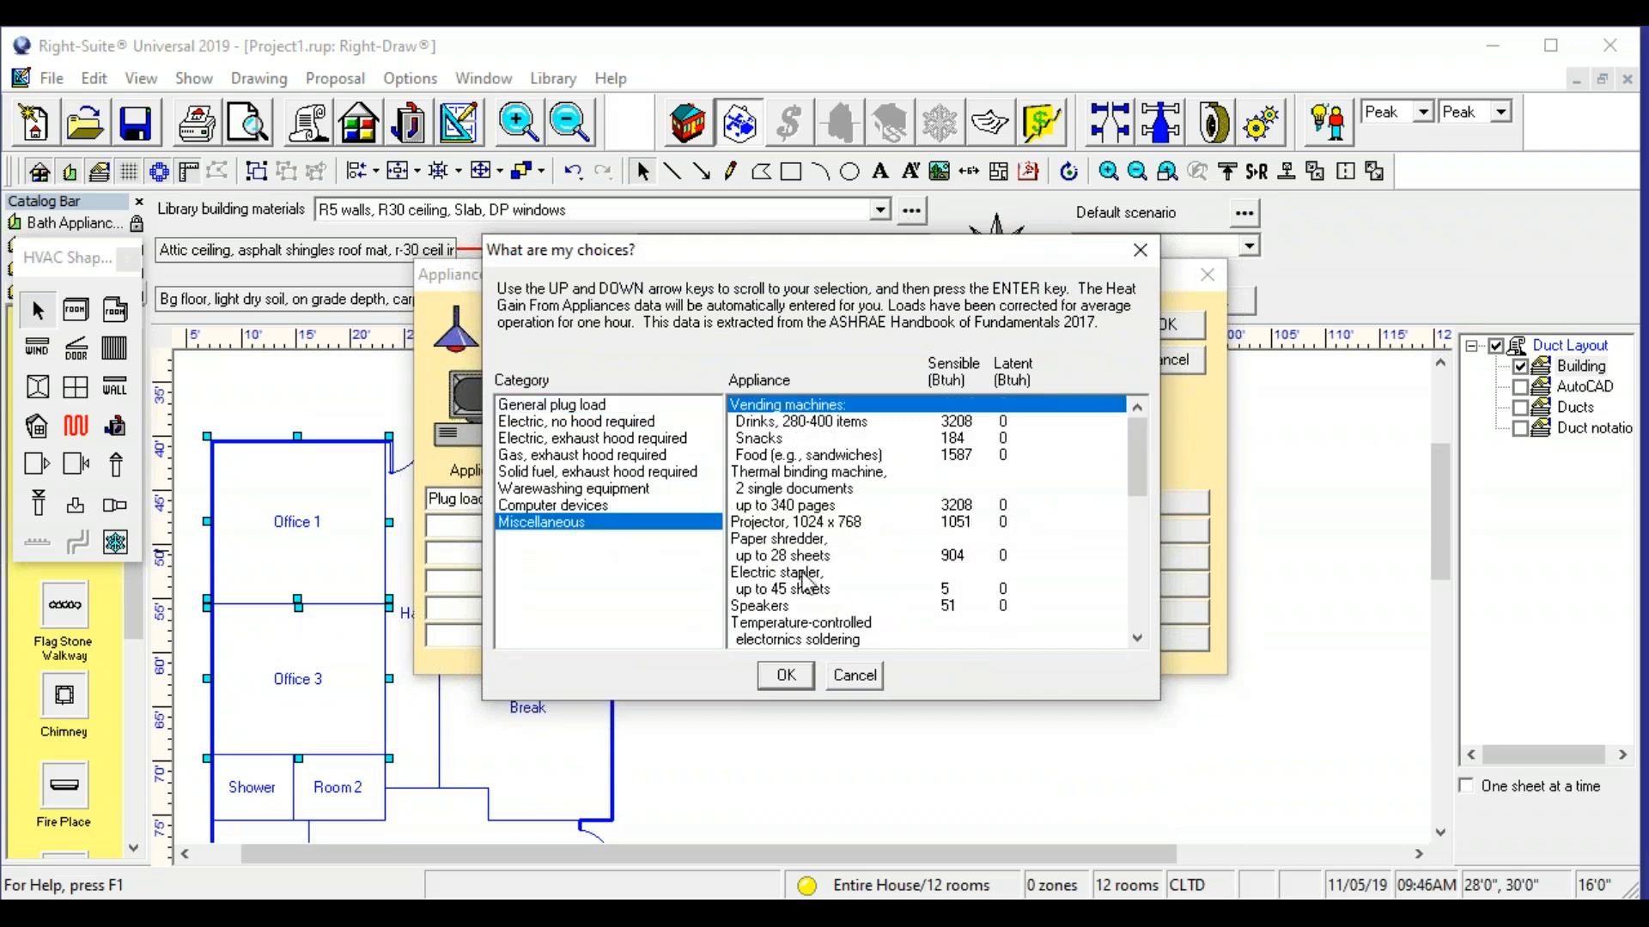
mouse_move(1141, 427)
mouse_down()
mouse_move(1117, 613)
mouse_move(1116, 412)
mouse_up()
click(569, 507)
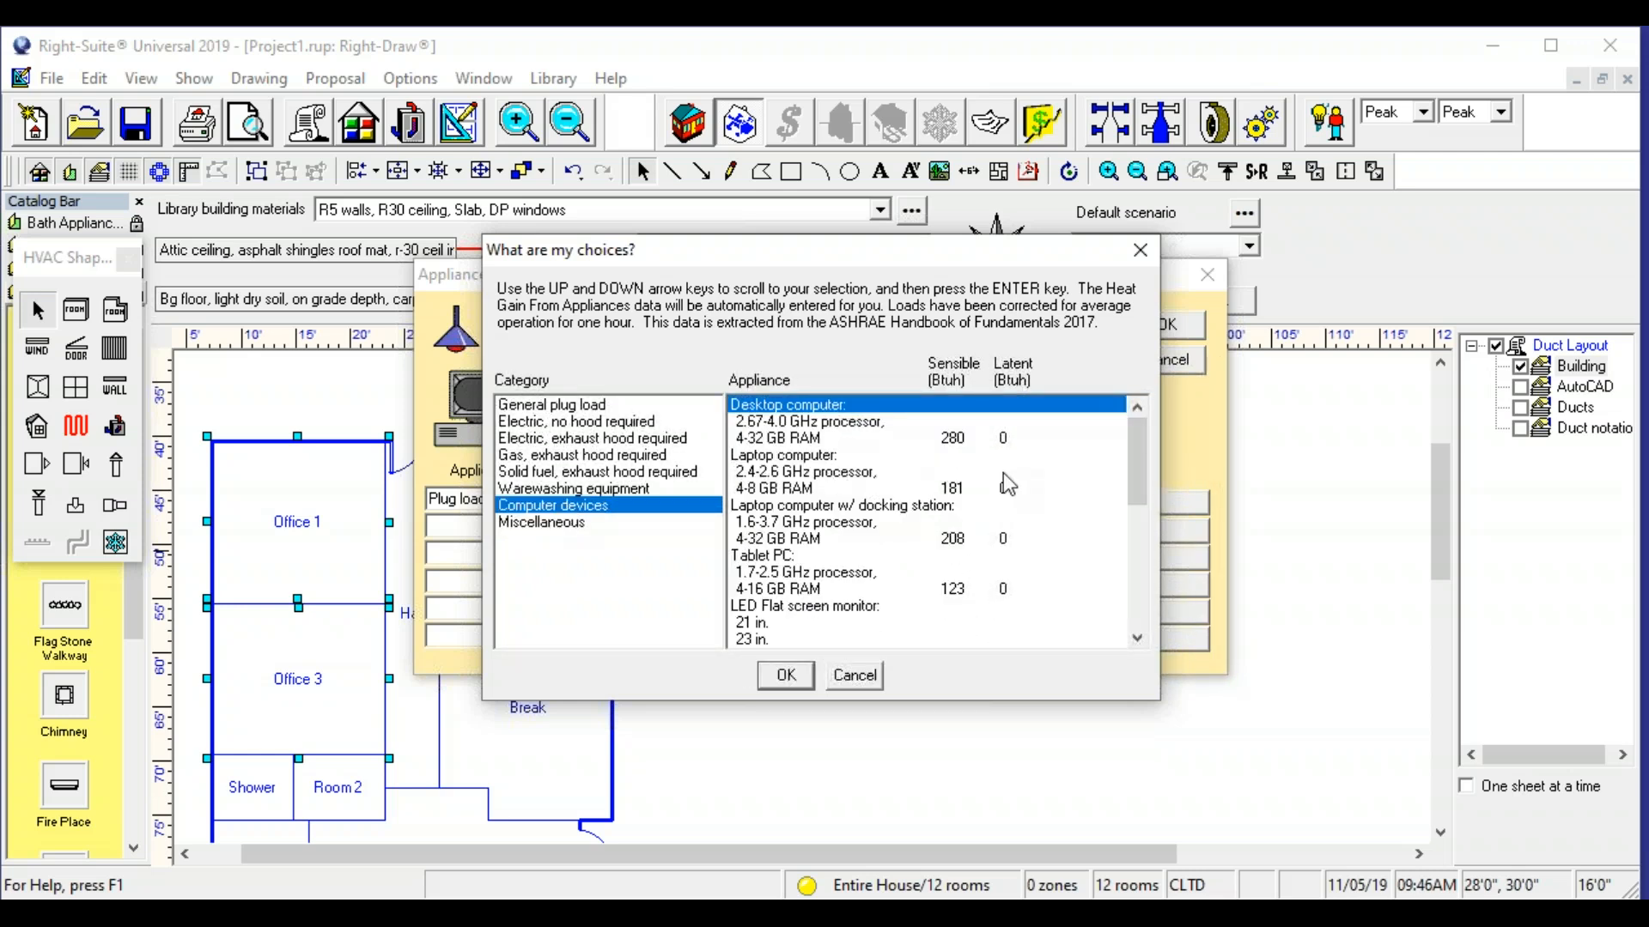
click(811, 439)
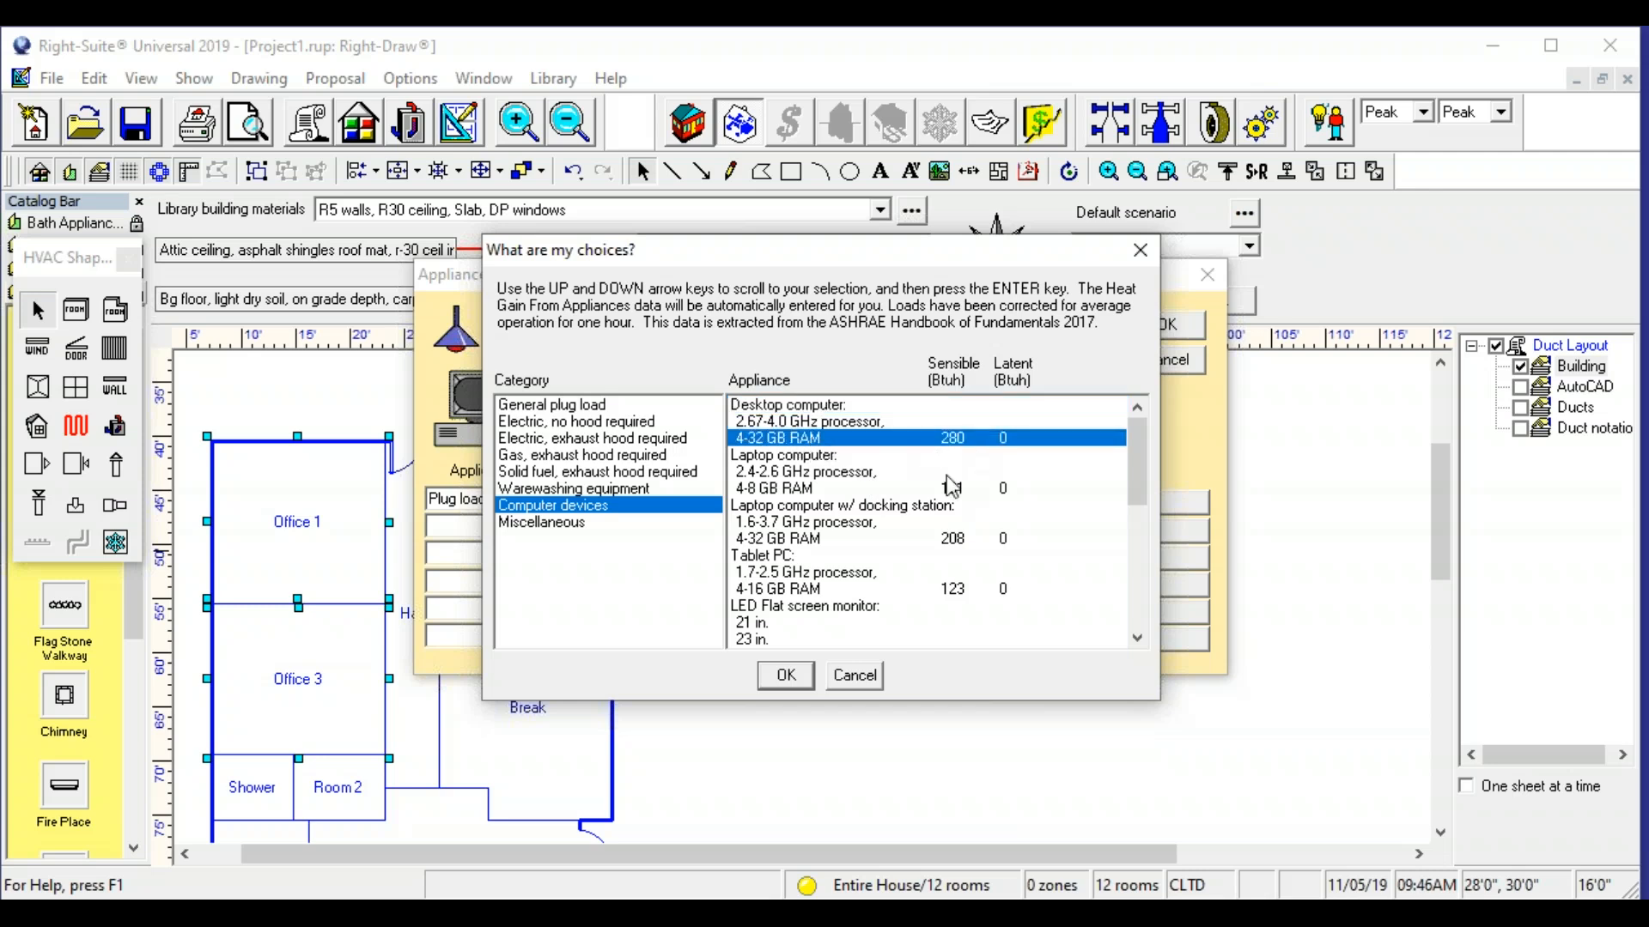
click(784, 675)
click(727, 531)
text(1)
click(726, 555)
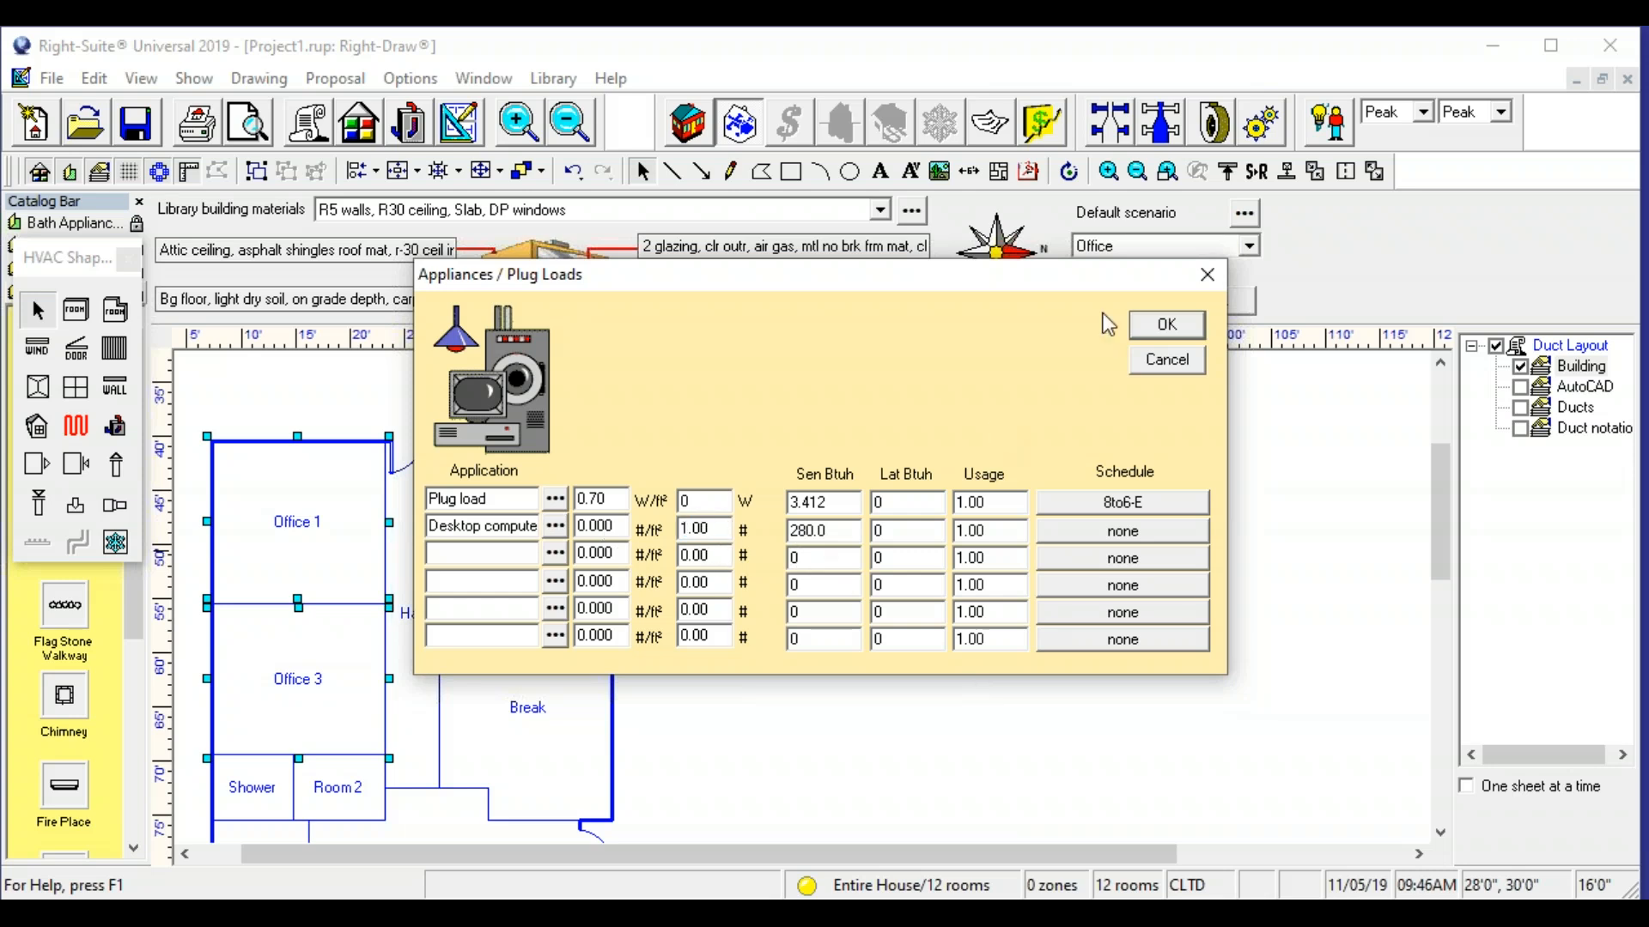
click(1171, 326)
- Deselect the offices and close the property sheet to leave the whole floor plan unobstructed
click(898, 646)
scroll(364, 631, down, 1)
mouse_move(401, 693)
mouse_down()
mouse_move(407, 642)
mouse_move(366, 602)
mouse_up()
scroll(366, 601, down, 1)
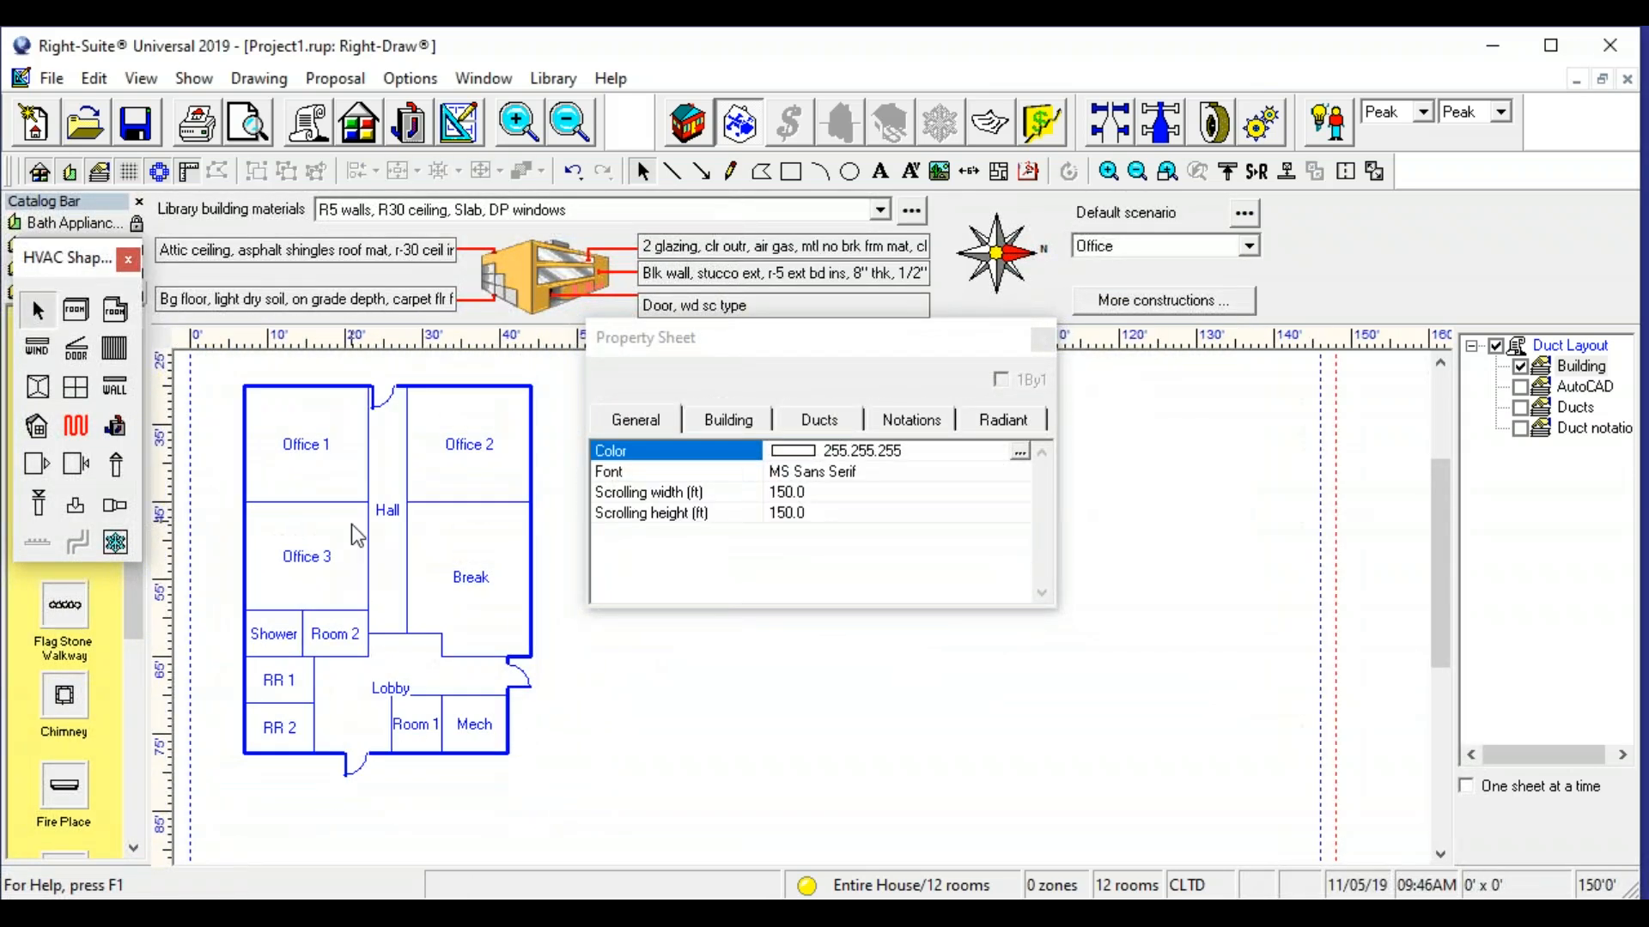
drag(352, 524, 356, 596)
click(1042, 340)
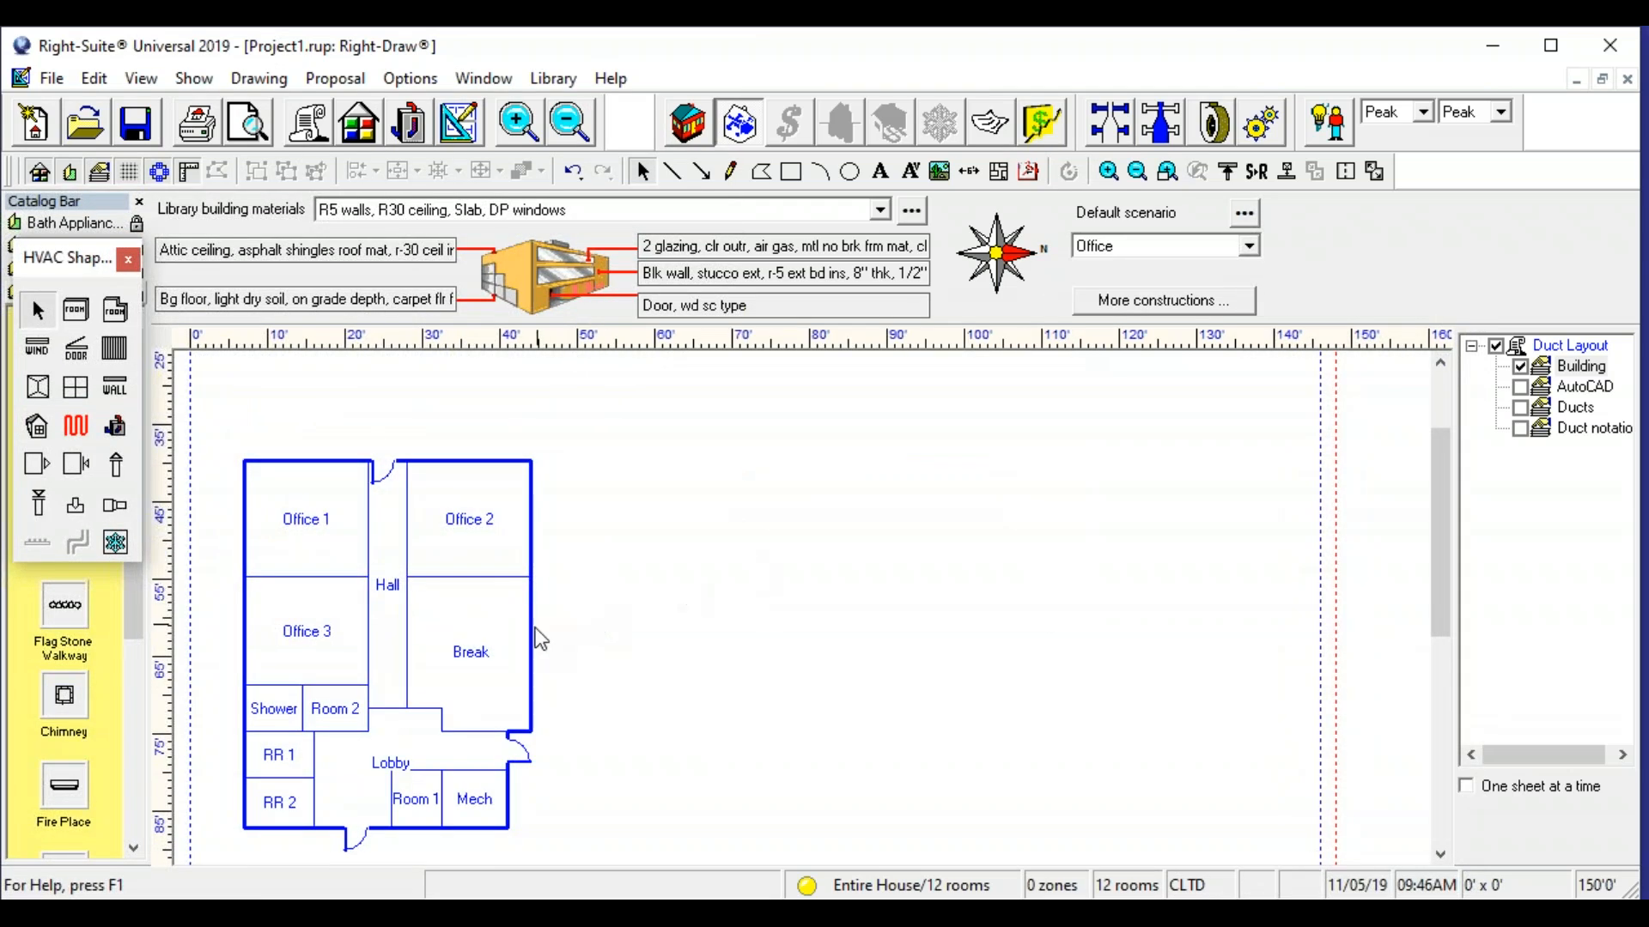
drag(535, 627, 608, 575)
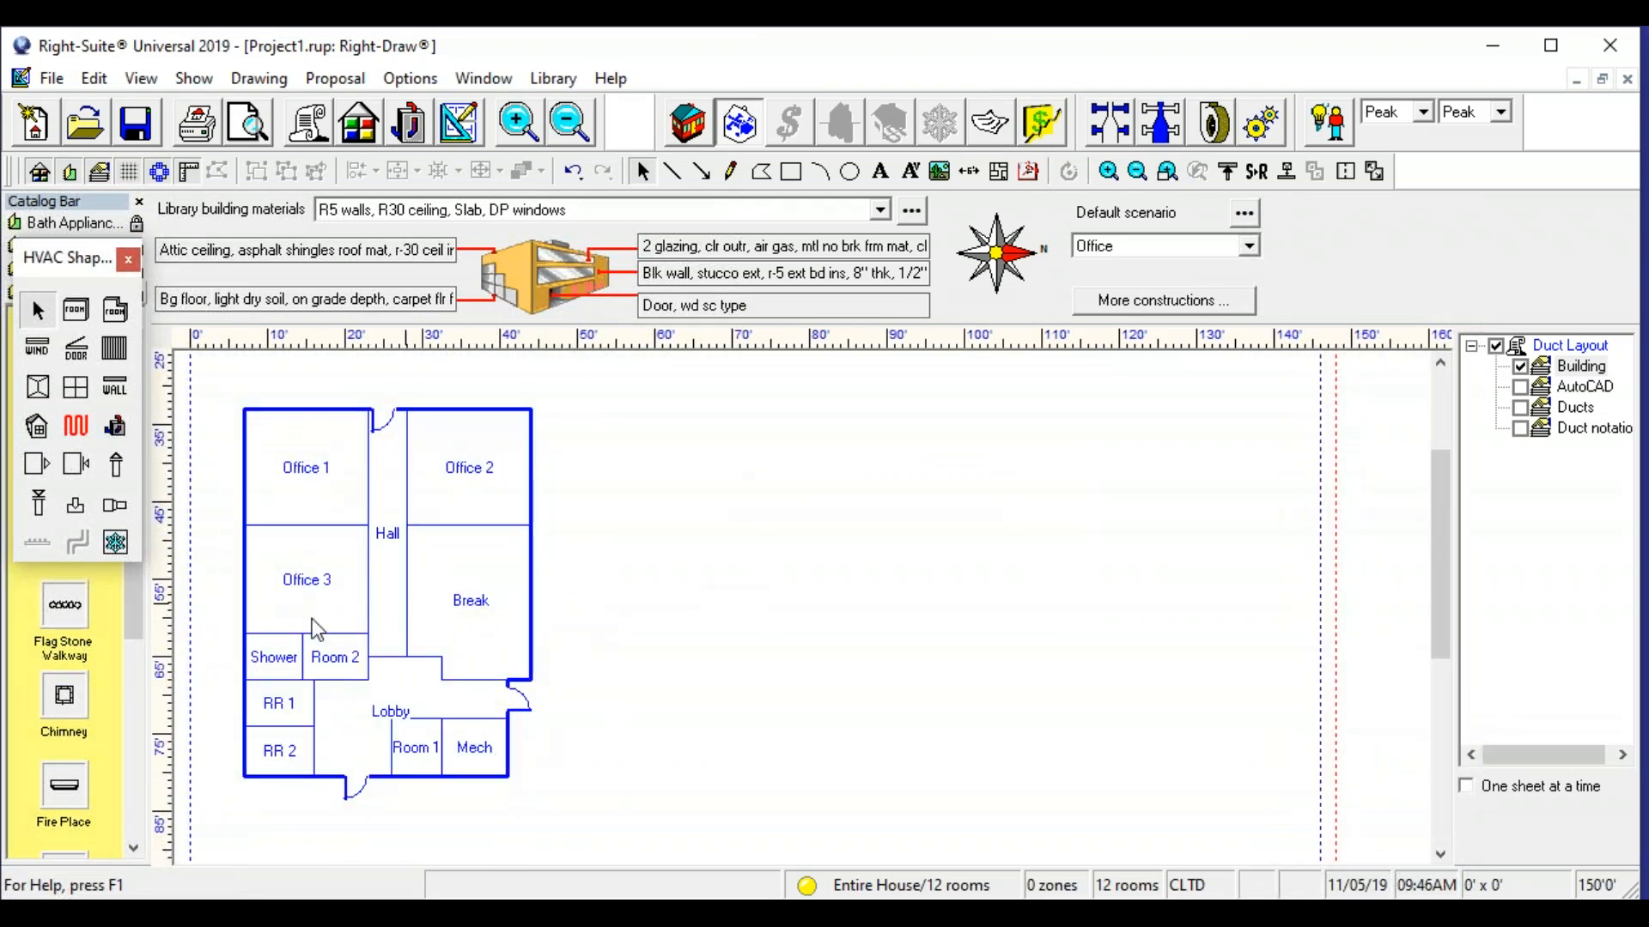